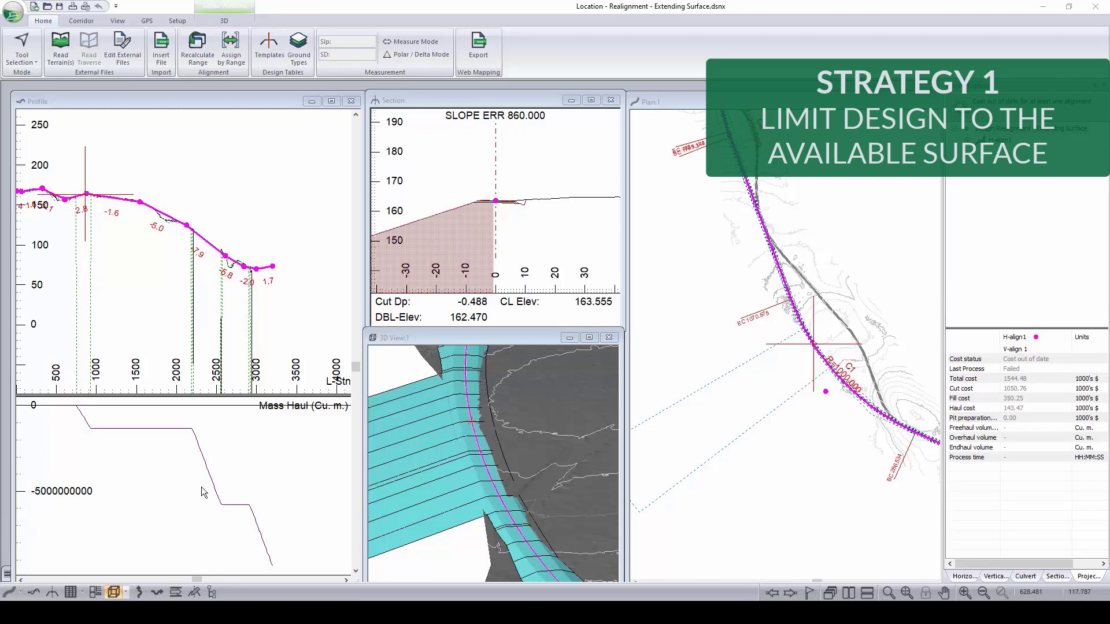
Step: Use the Add/Edit IP Tool to shift curve C1's intersection point toward the surveyed terrain, and recalculate the road alignment
{"action": "left_click", "coordinate": [484, 444]}
{"action": "scroll", "coordinate": [485, 443], "scroll_direction": "down", "scroll_amount": 2}
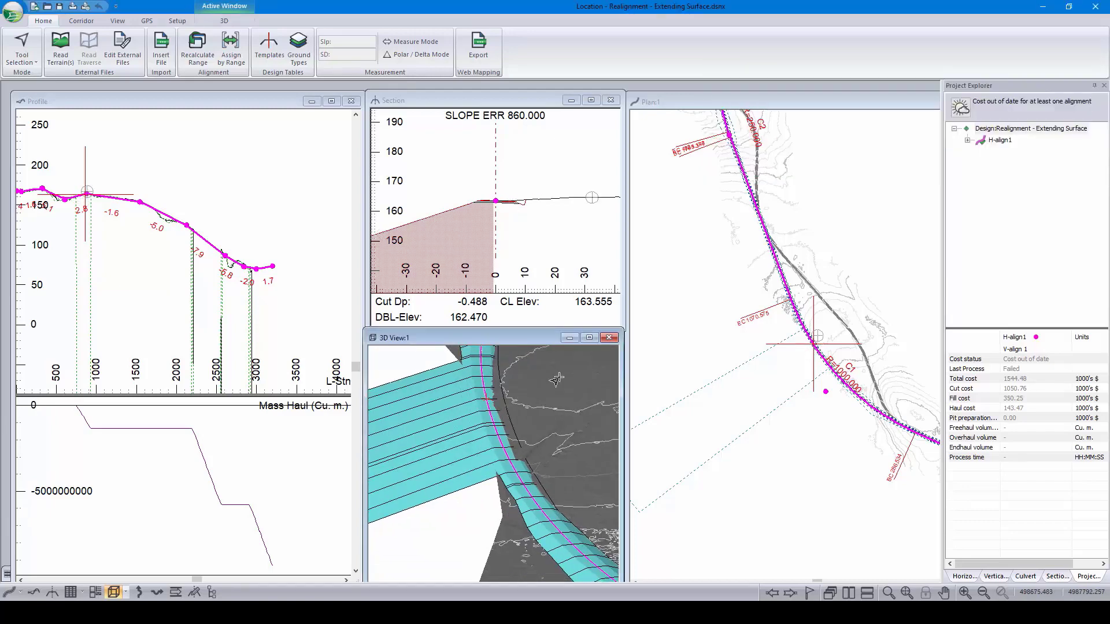
{"action": "right_click", "coordinate": [848, 333]}
{"action": "left_click", "coordinate": [876, 355]}
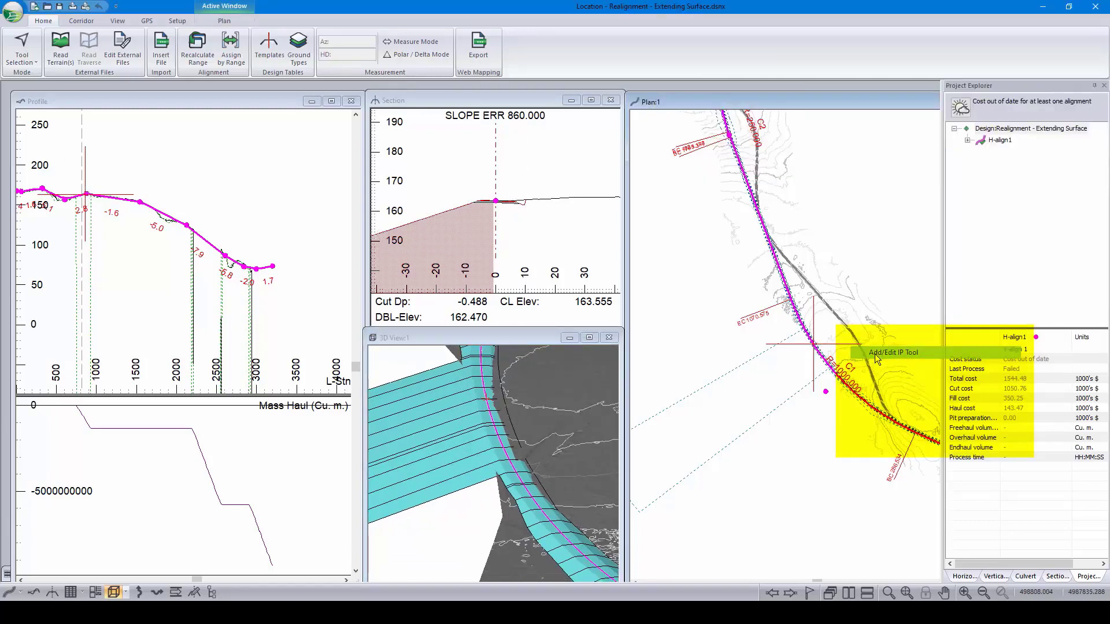
{"action": "left_click", "coordinate": [841, 399]}
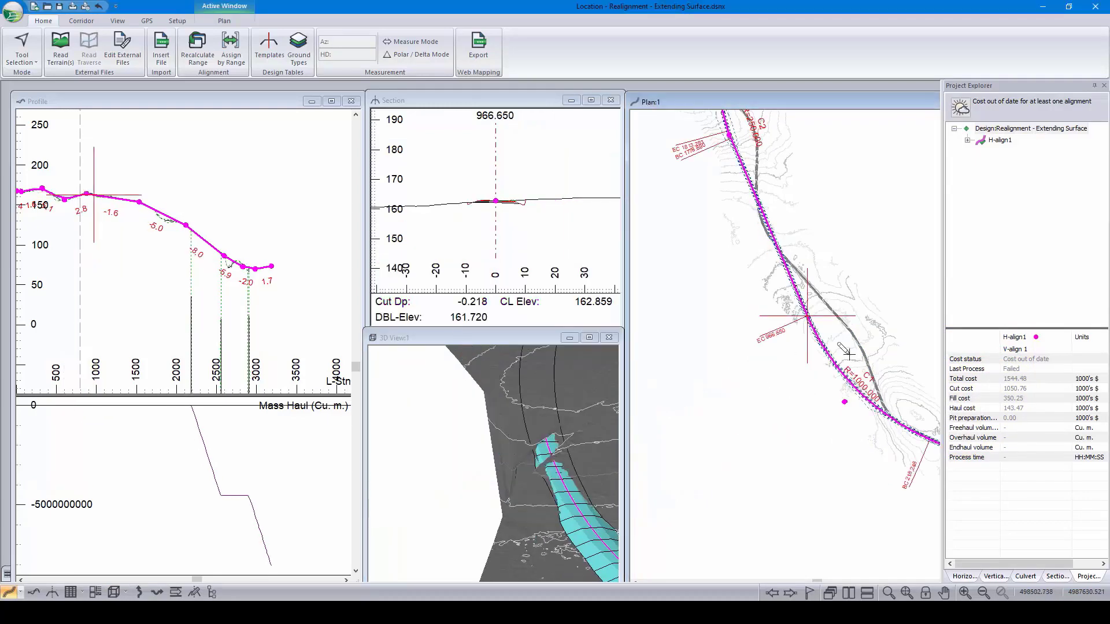
{"action": "mouse_move", "coordinate": [853, 335]}
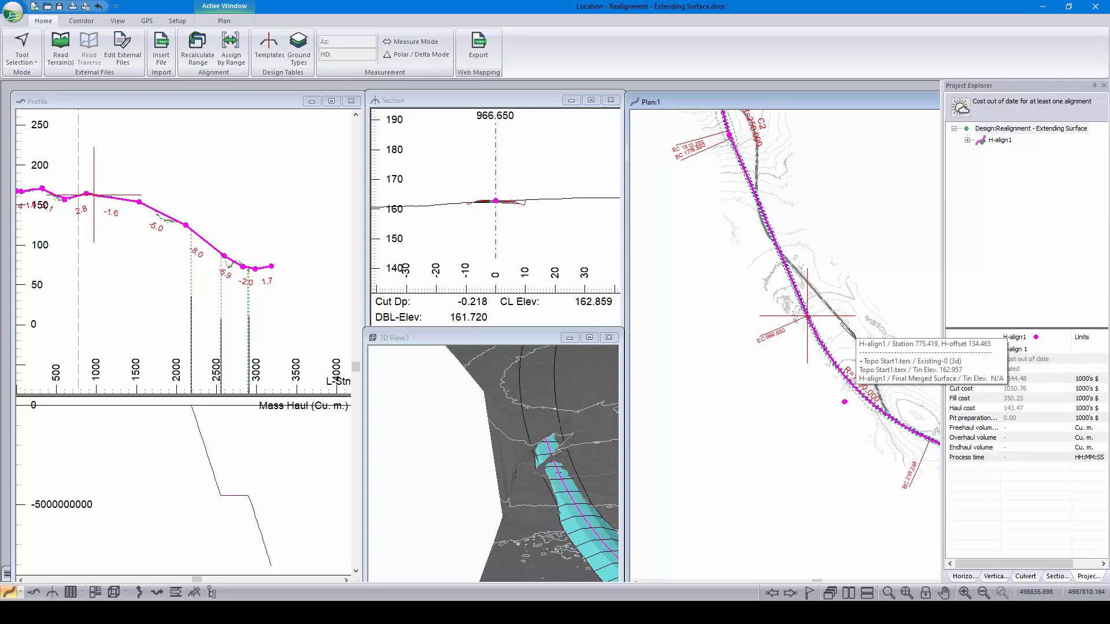
{"action": "key", "text": "F5"}
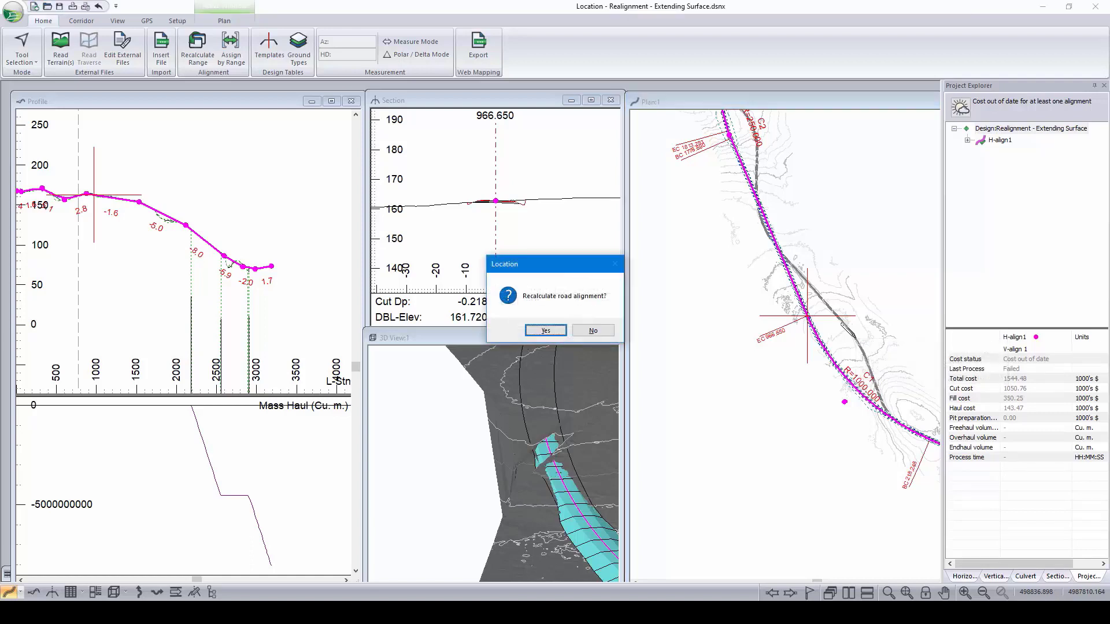
{"action": "key", "text": "Return"}
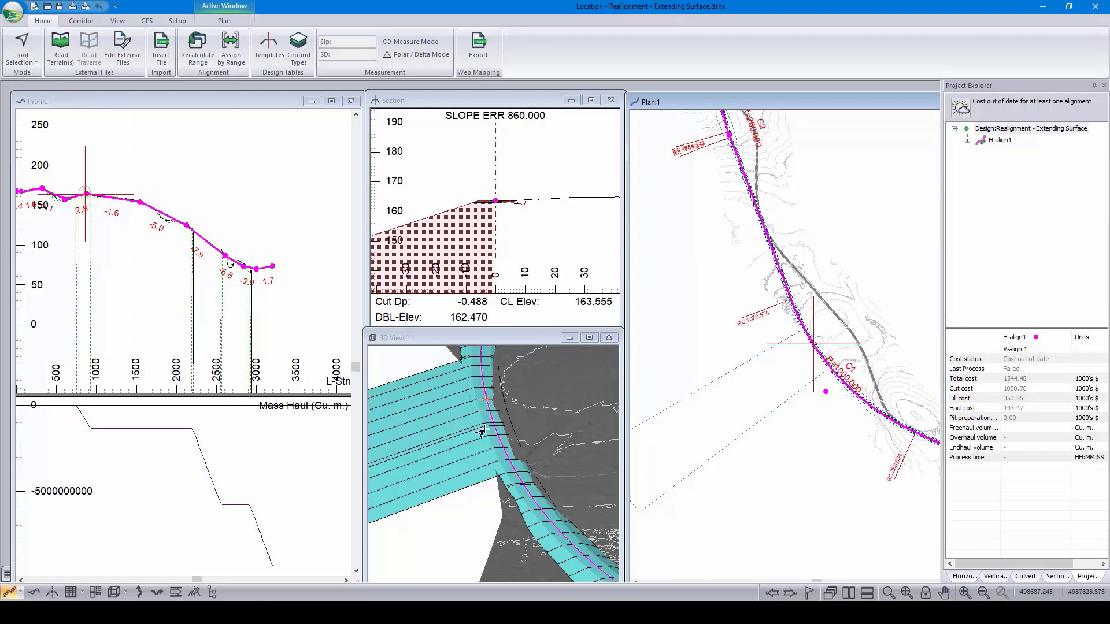
Step: Enable Extend ground for H-align1, accepting an extrapolate distance of 50, slope probe length of 10 and slope probe offset of 0
{"action": "scroll", "coordinate": [501, 209], "scroll_direction": "up", "scroll_amount": 5}
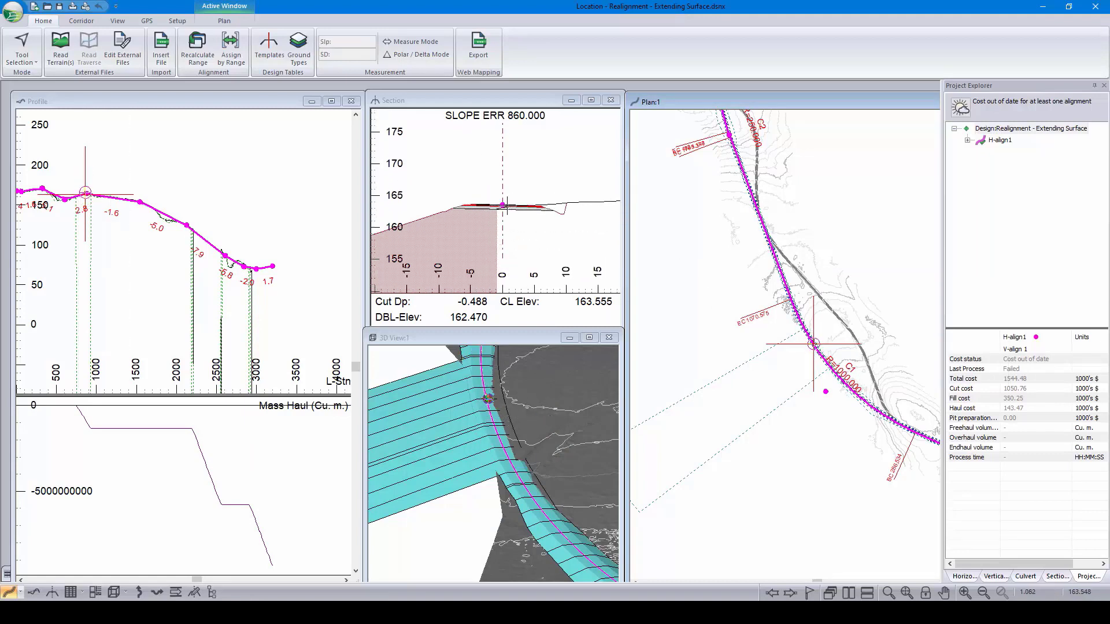
{"action": "scroll", "coordinate": [502, 209], "scroll_direction": "up", "scroll_amount": 1}
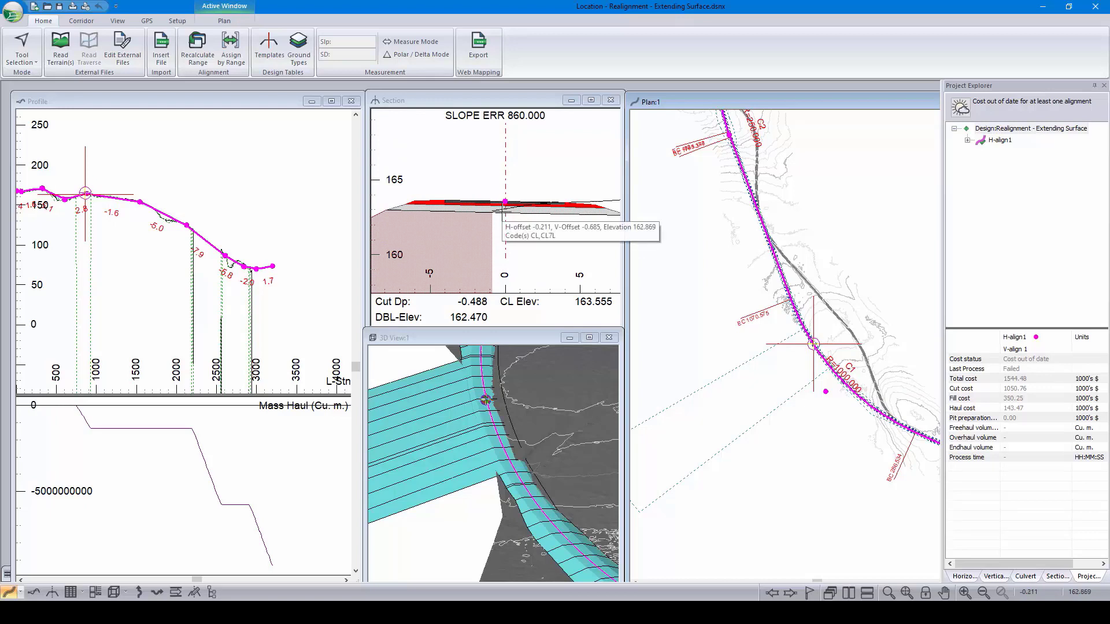
{"action": "scroll", "coordinate": [502, 213], "scroll_direction": "down", "scroll_amount": 2}
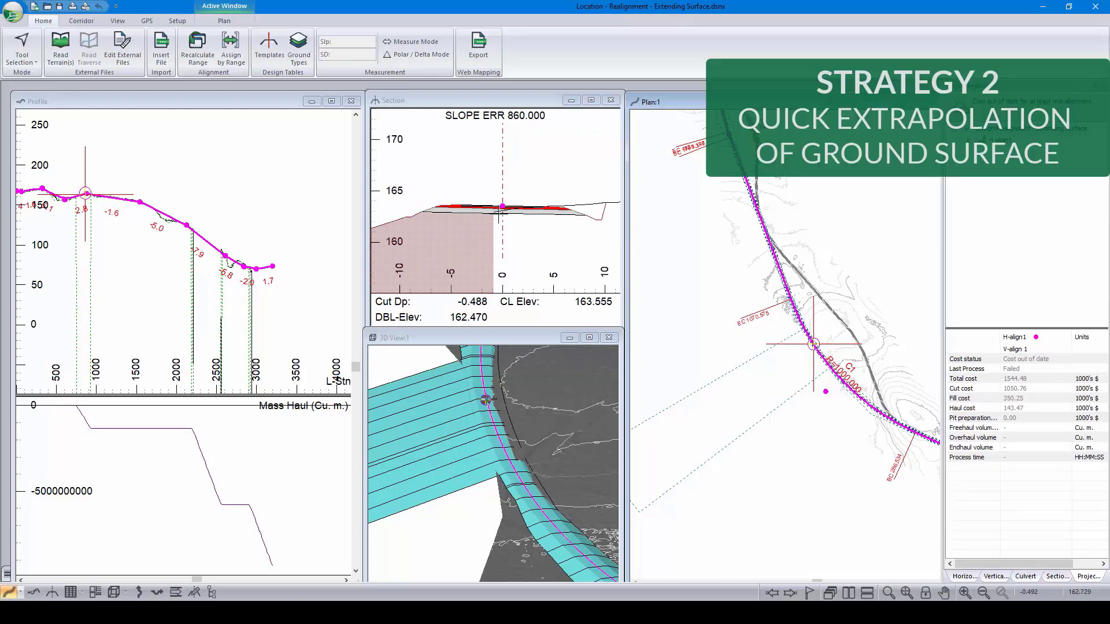
{"action": "mouse_move", "coordinate": [404, 221]}
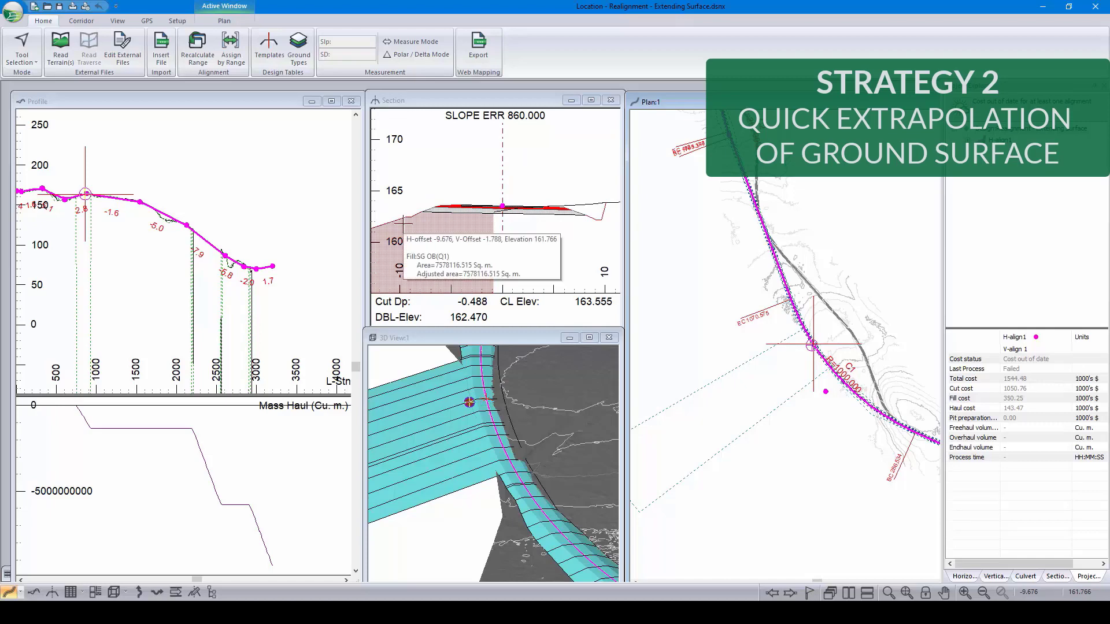
{"action": "left_click", "coordinate": [71, 17]}
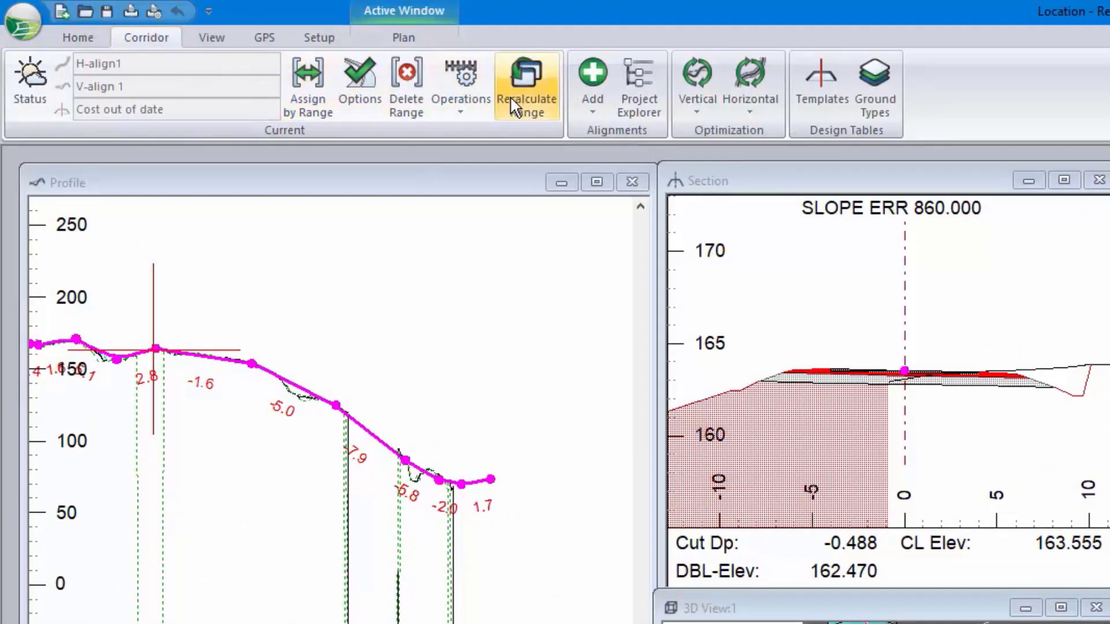
{"action": "left_click", "coordinate": [359, 84]}
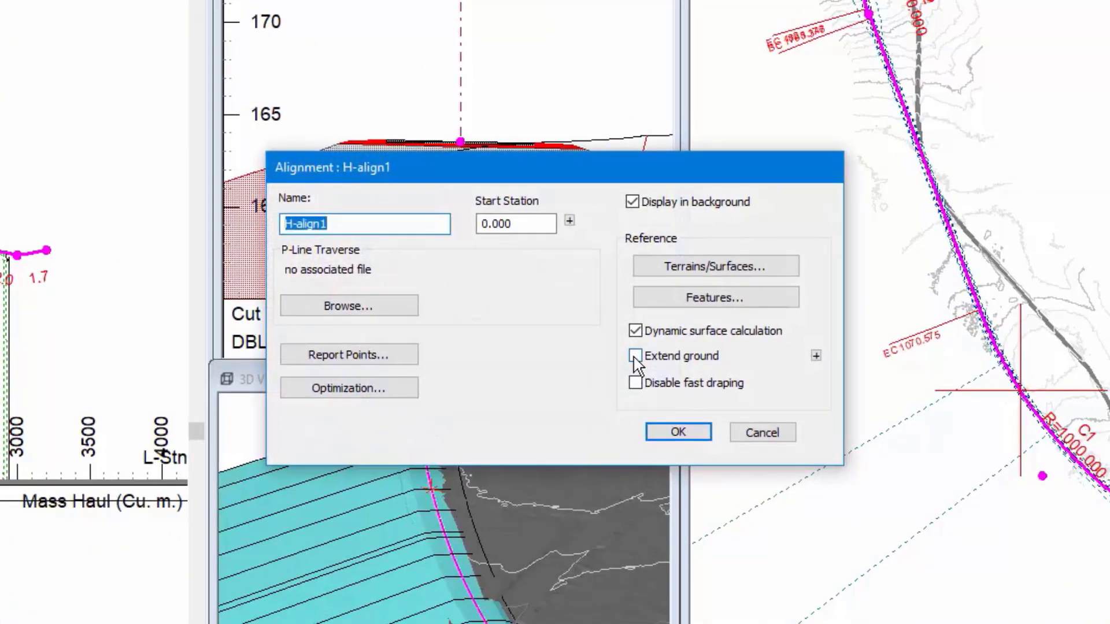
{"action": "left_click", "coordinate": [733, 407]}
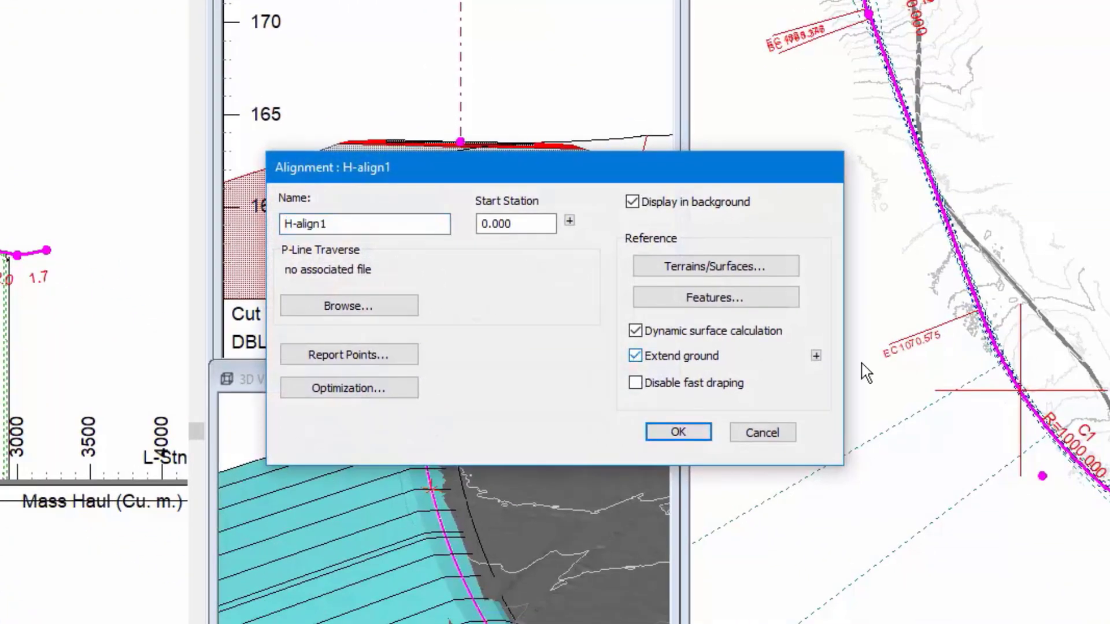
{"action": "left_click", "coordinate": [815, 356]}
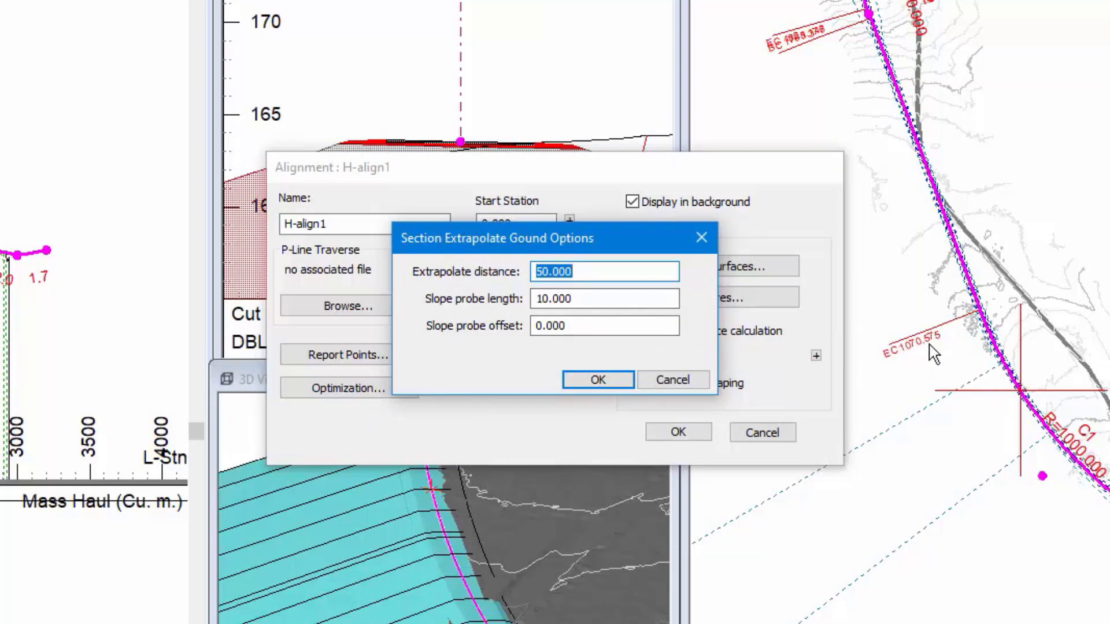
{"action": "left_click", "coordinate": [627, 383]}
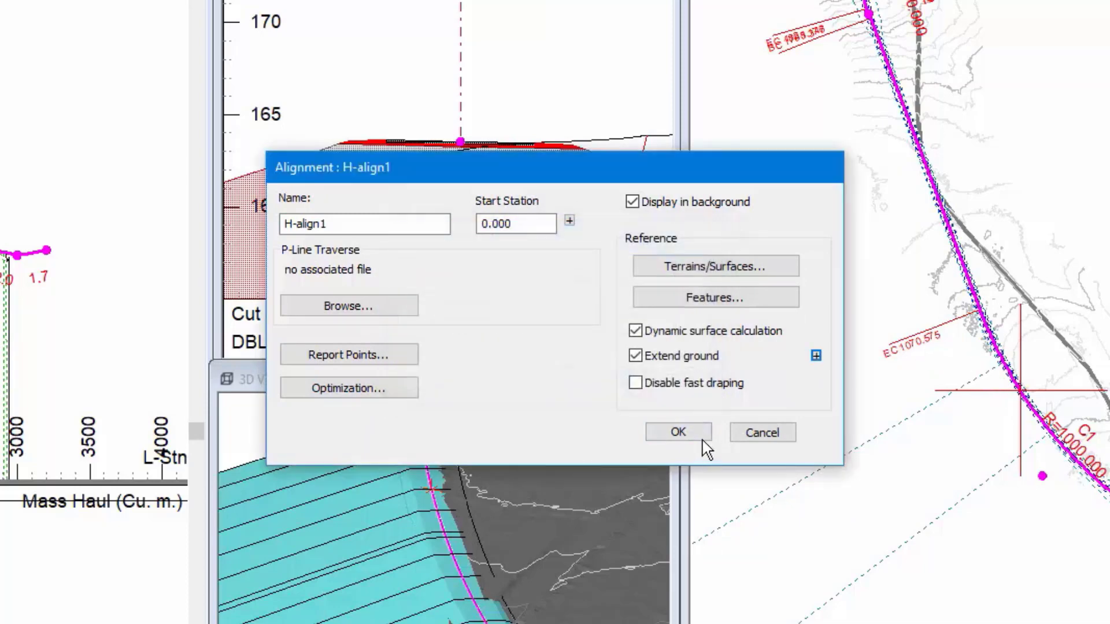
{"action": "left_click", "coordinate": [705, 435]}
{"action": "left_click", "coordinate": [640, 391]}
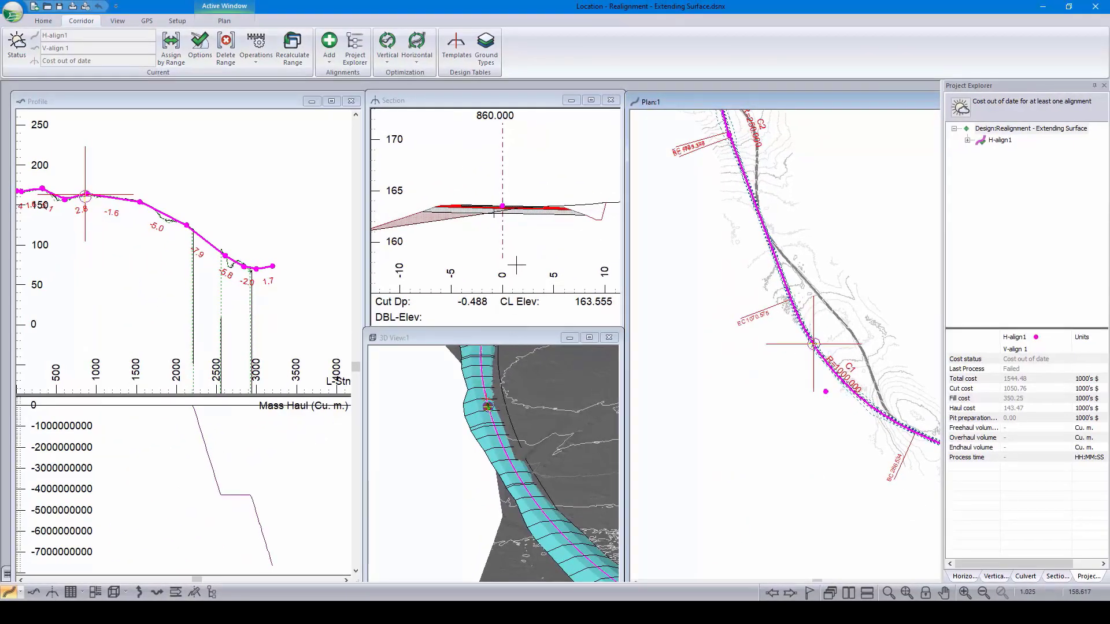
Step: Examine the extrapolated ground line and fill slope left of the centerline in the cross-section at station 860
{"action": "left_click", "coordinate": [432, 229]}
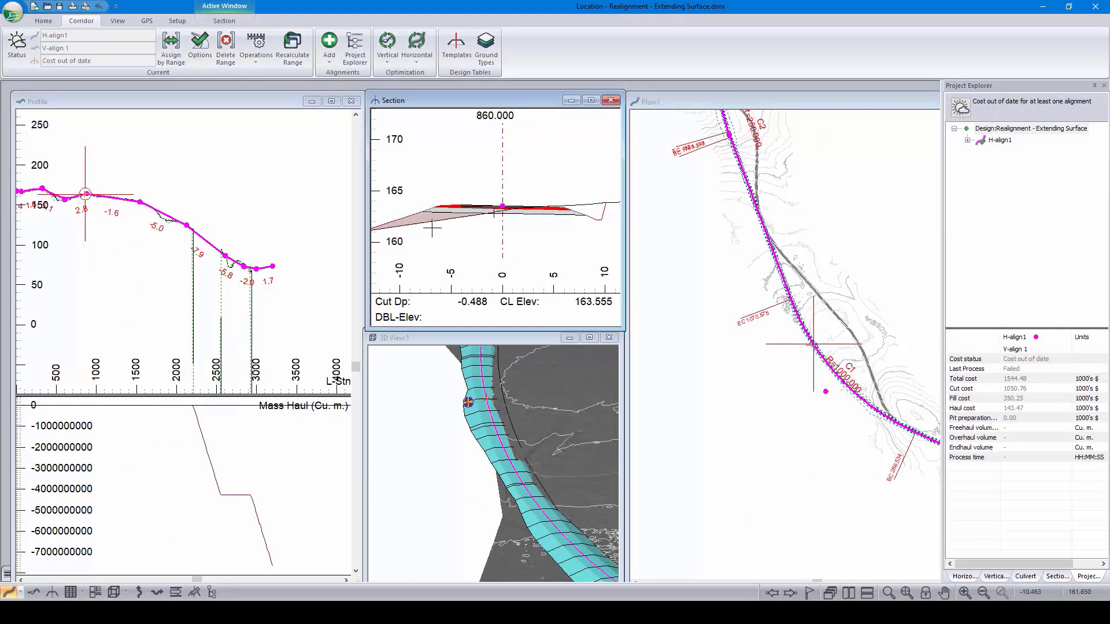
{"action": "middle_click_drag", "start_coordinate": [431, 229], "coordinate": [446, 231]}
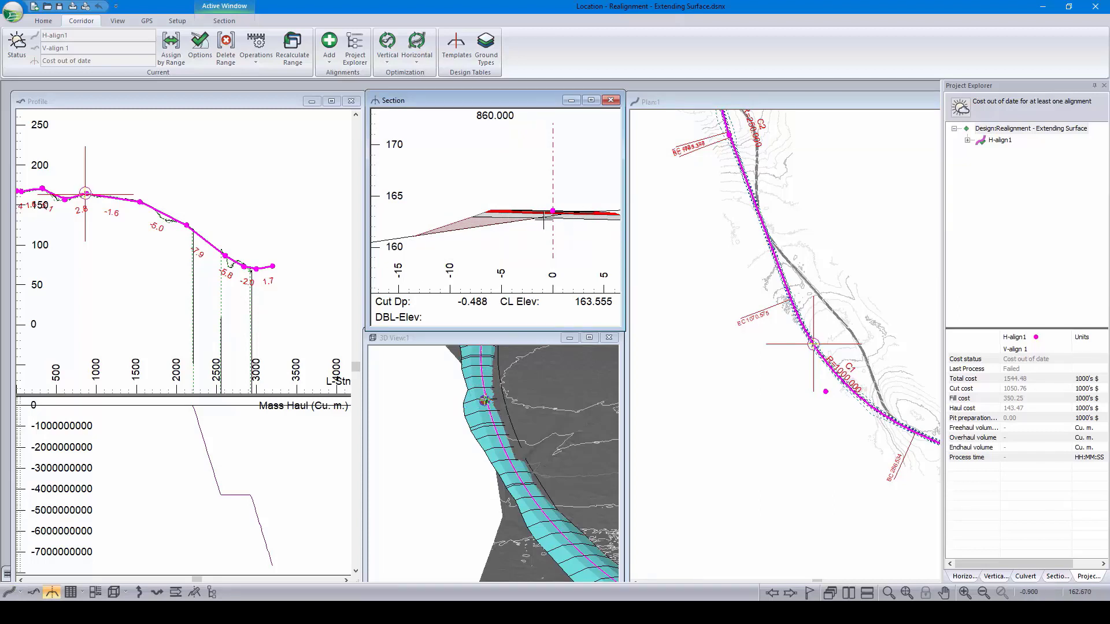
{"action": "mouse_move", "coordinate": [544, 220]}
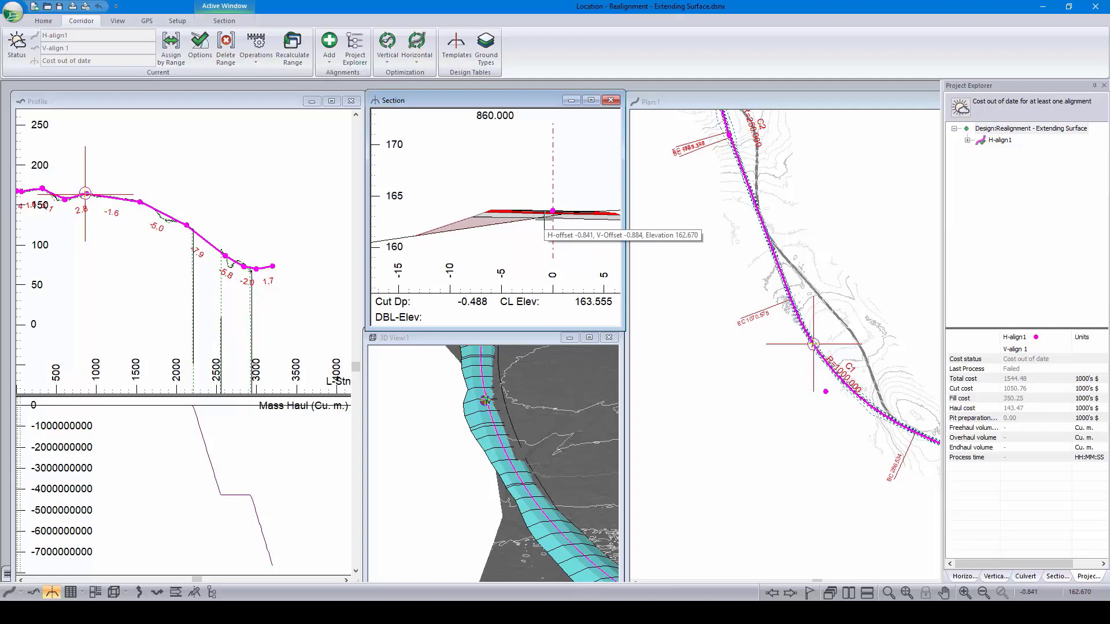
{"action": "scroll", "coordinate": [544, 220], "scroll_direction": "up", "scroll_amount": 3}
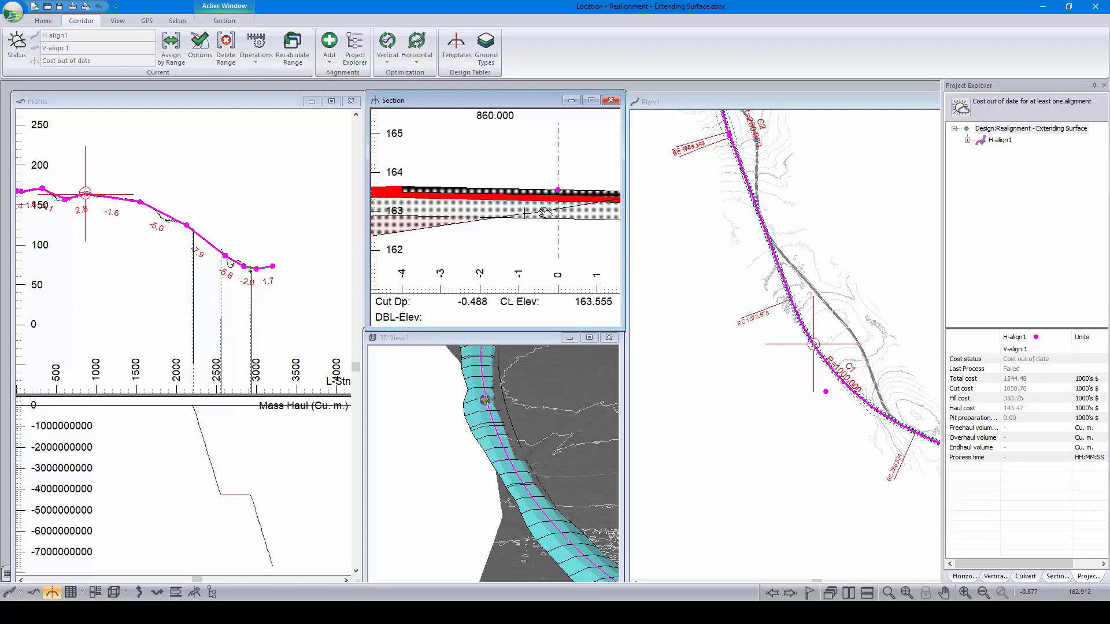
{"action": "scroll", "coordinate": [532, 214], "scroll_direction": "down", "scroll_amount": 2}
{"action": "scroll", "coordinate": [461, 186], "scroll_direction": "down", "scroll_amount": 1}
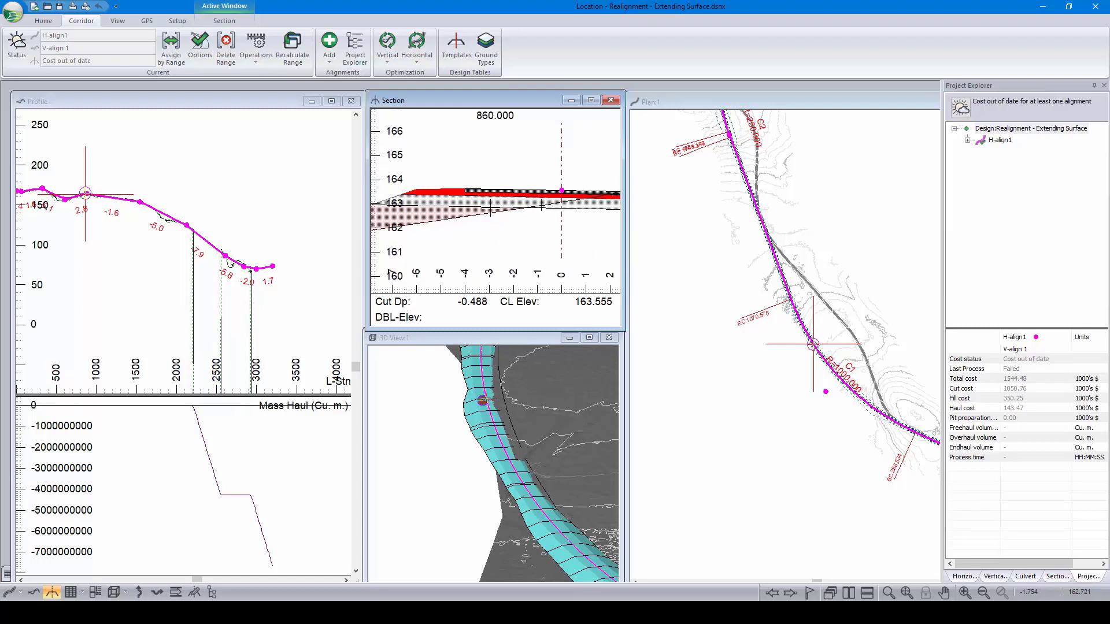
{"action": "scroll", "coordinate": [456, 220], "scroll_direction": "down", "scroll_amount": 1}
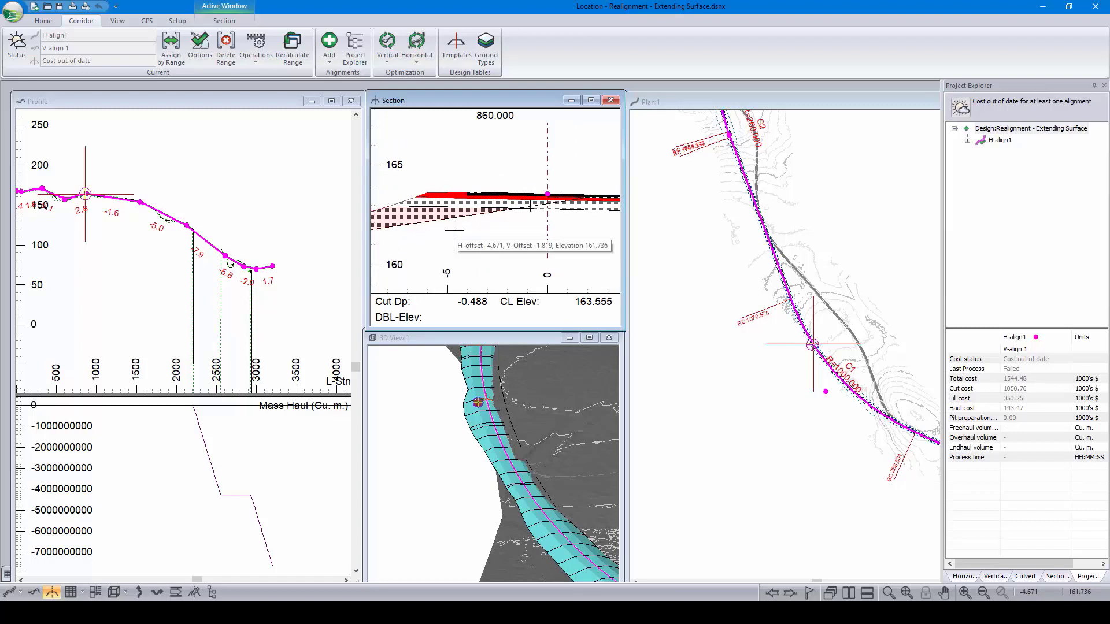
Step: Switch the plan to the Selection Tool and jump to L-Line station 9999 to reach the alignment's end
{"action": "right_click", "coordinate": [846, 223]}
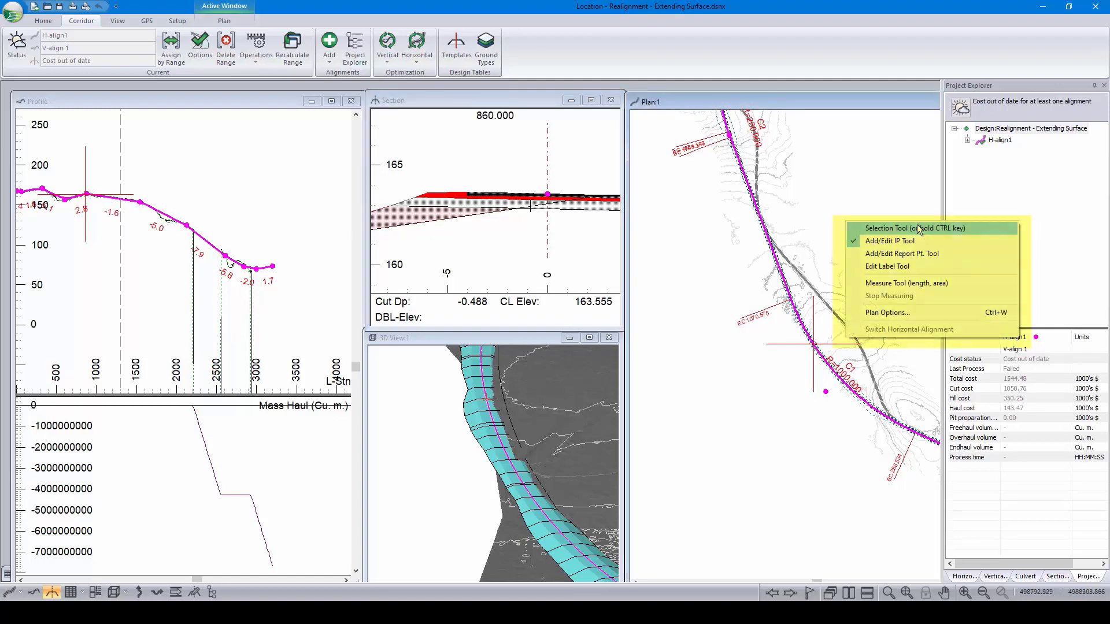
{"action": "left_click", "coordinate": [917, 228]}
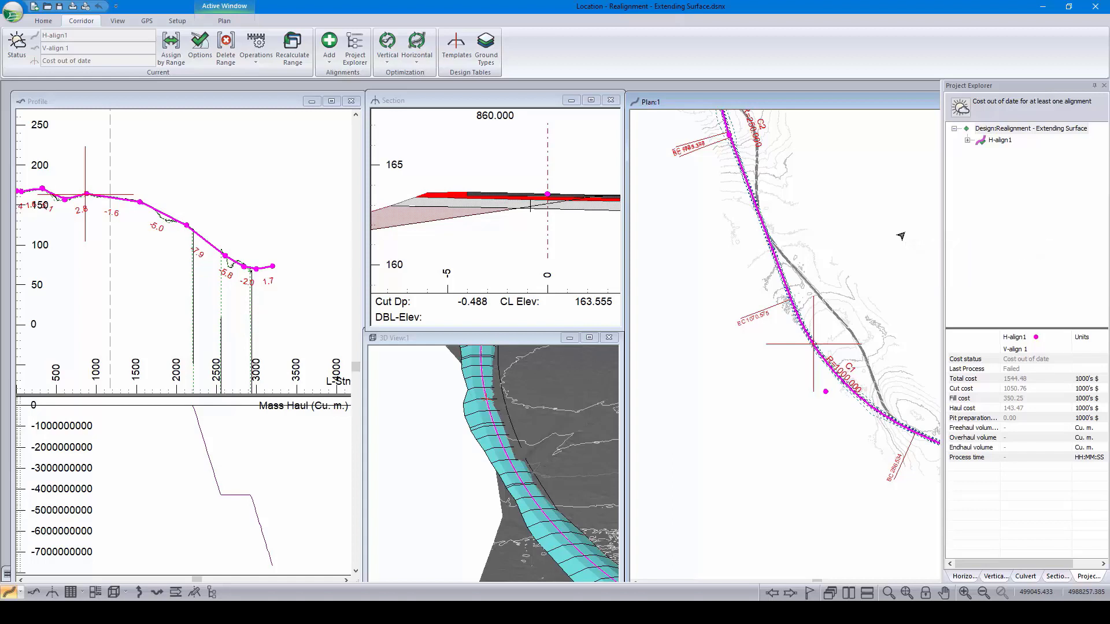
{"action": "key", "text": "j"}
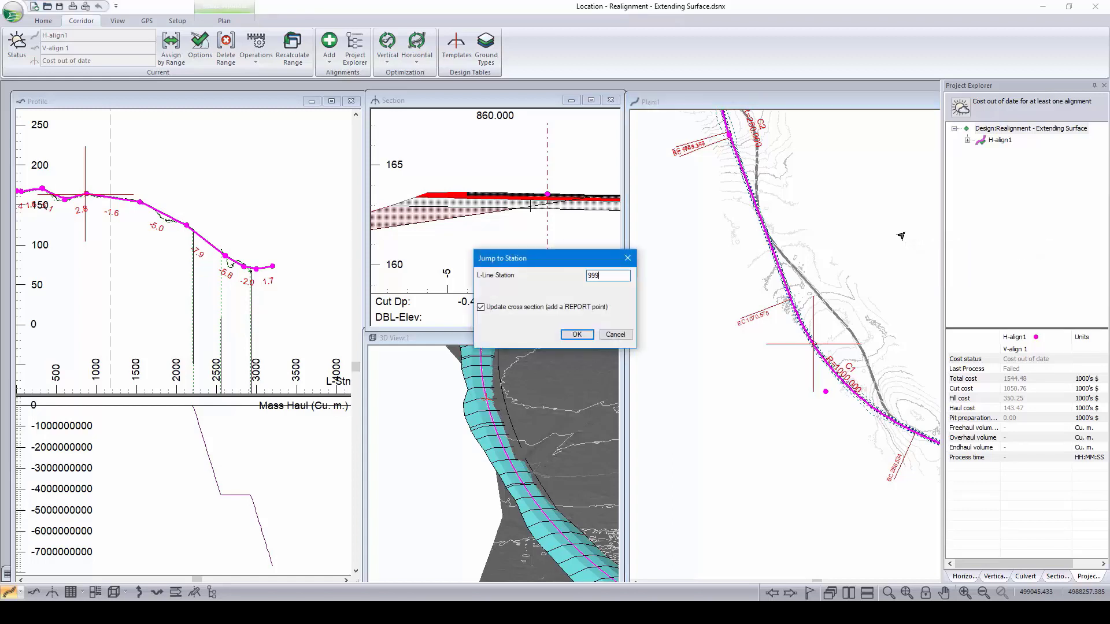
{"action": "type", "text": "9999"}
{"action": "key", "text": "Return"}
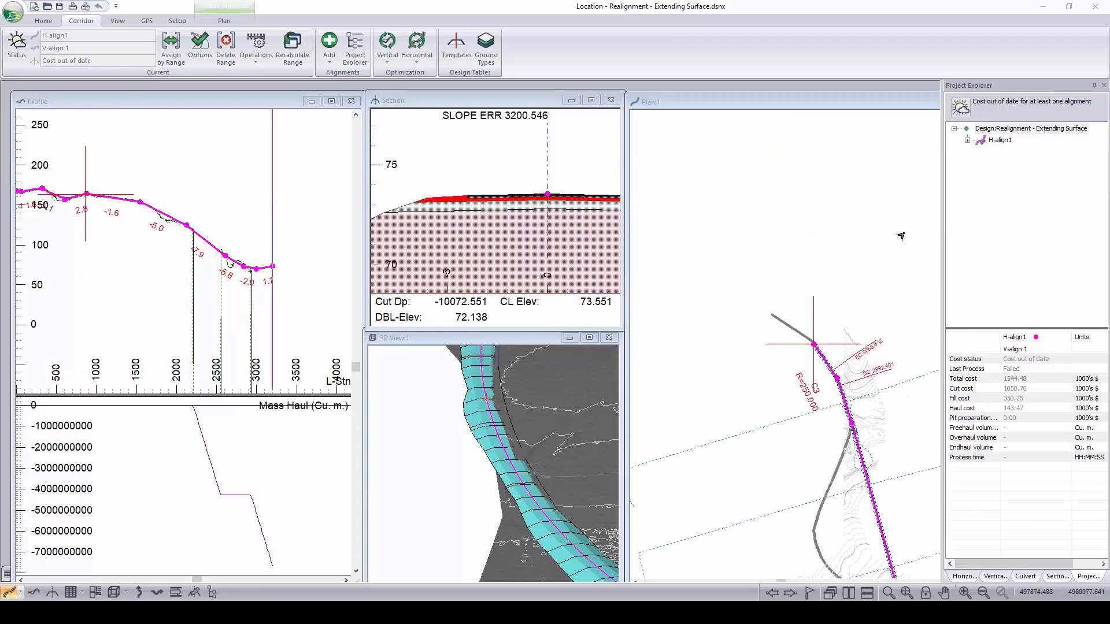
{"action": "scroll", "coordinate": [850, 394], "scroll_direction": "up", "scroll_amount": 3}
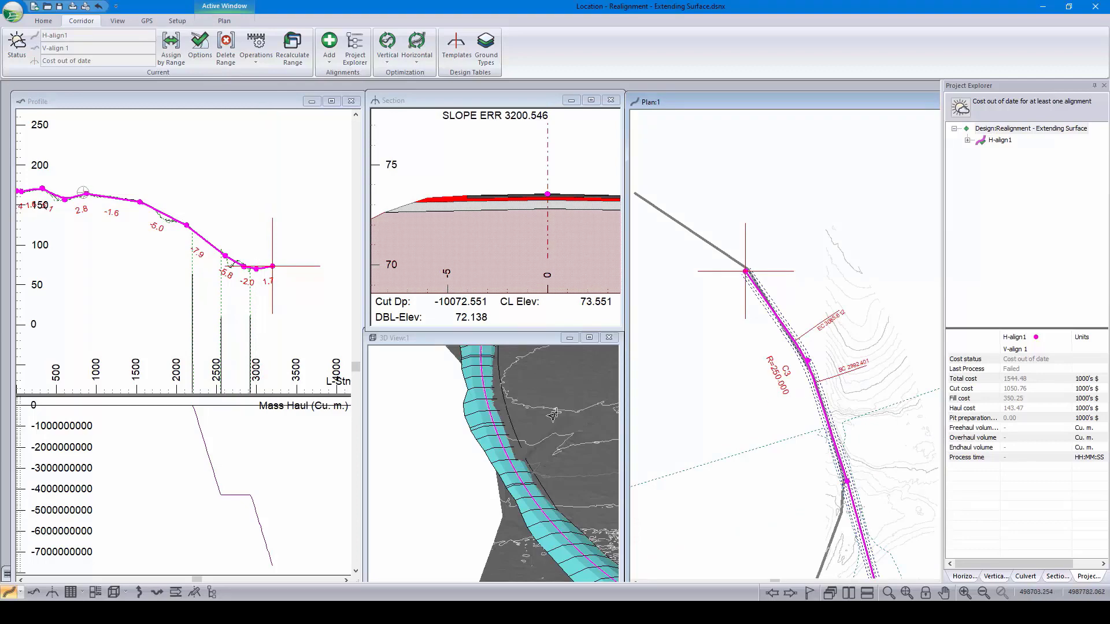
Step: Examine the 3D view and plan near the alignment's end, where the road runs beyond the terrain surface
{"action": "left_click", "coordinate": [520, 425]}
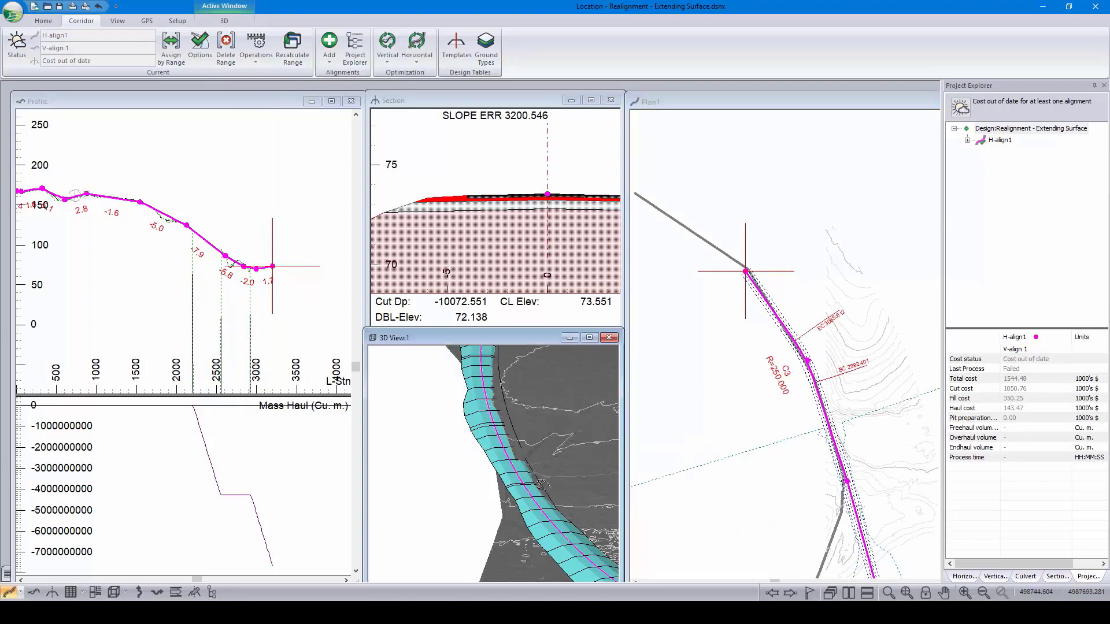
{"action": "scroll", "coordinate": [545, 464], "scroll_direction": "down", "scroll_amount": 5}
{"action": "scroll", "coordinate": [502, 490], "scroll_direction": "up", "scroll_amount": 5}
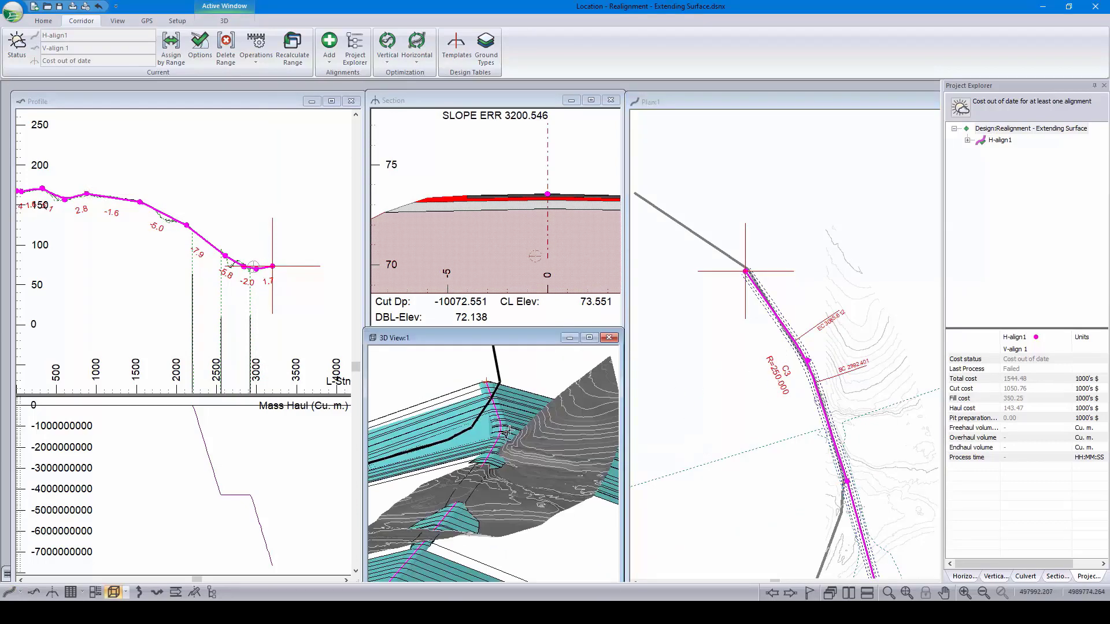
{"action": "scroll", "coordinate": [501, 490], "scroll_direction": "up", "scroll_amount": 6}
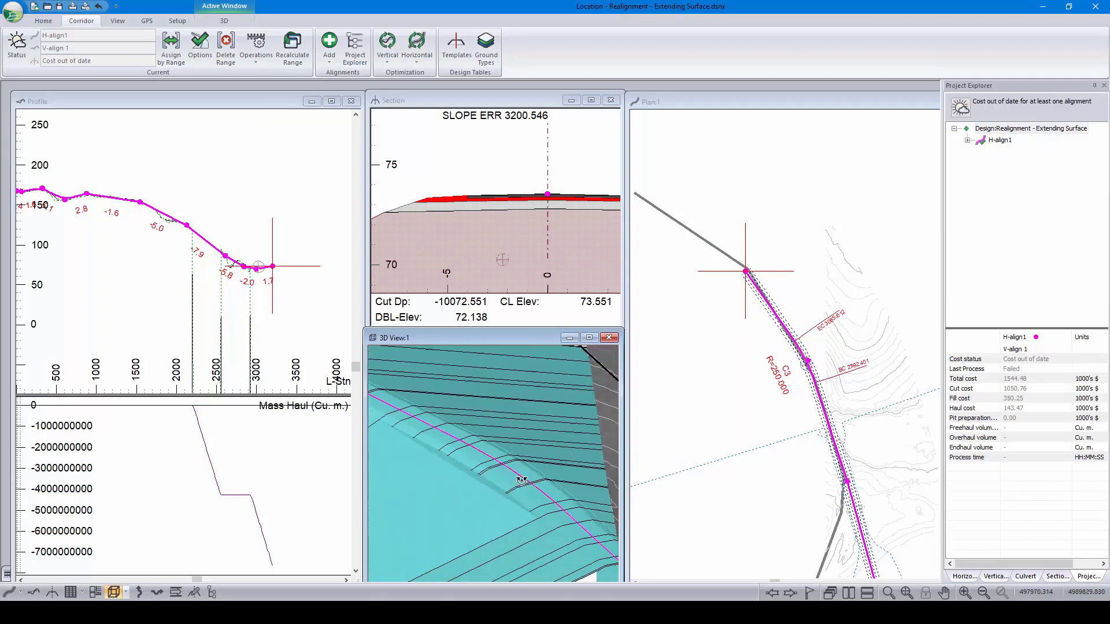
{"action": "scroll", "coordinate": [470, 402], "scroll_direction": "down", "scroll_amount": 3}
{"action": "scroll", "coordinate": [535, 448], "scroll_direction": "up", "scroll_amount": 3}
{"action": "scroll", "coordinate": [497, 449], "scroll_direction": "down", "scroll_amount": 2}
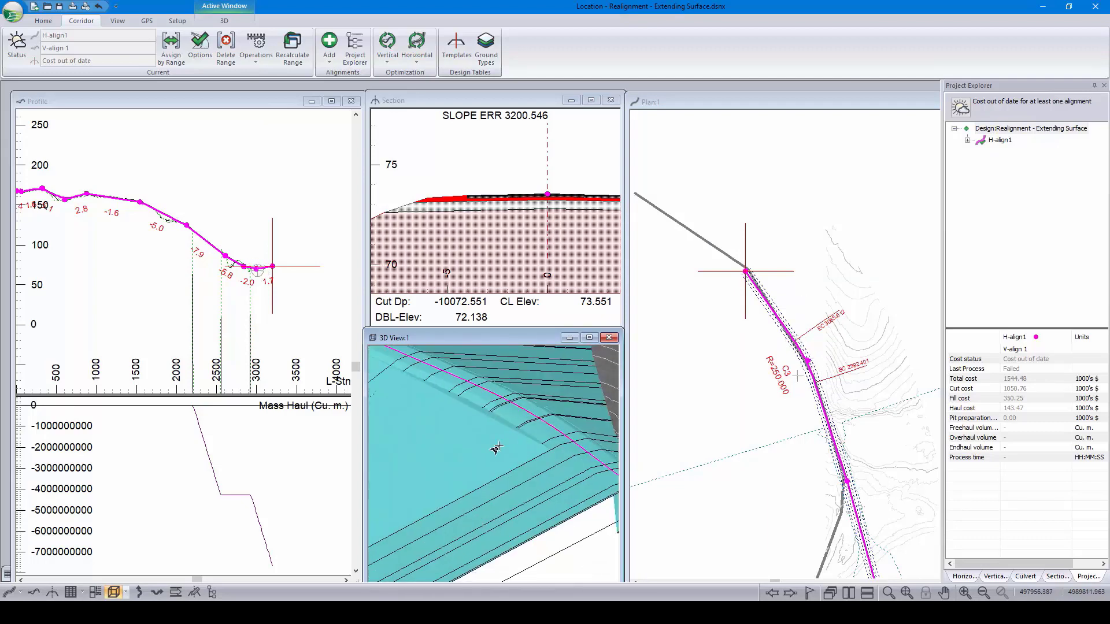
{"action": "scroll", "coordinate": [501, 450], "scroll_direction": "up", "scroll_amount": 2}
{"action": "scroll", "coordinate": [484, 451], "scroll_direction": "down", "scroll_amount": 3}
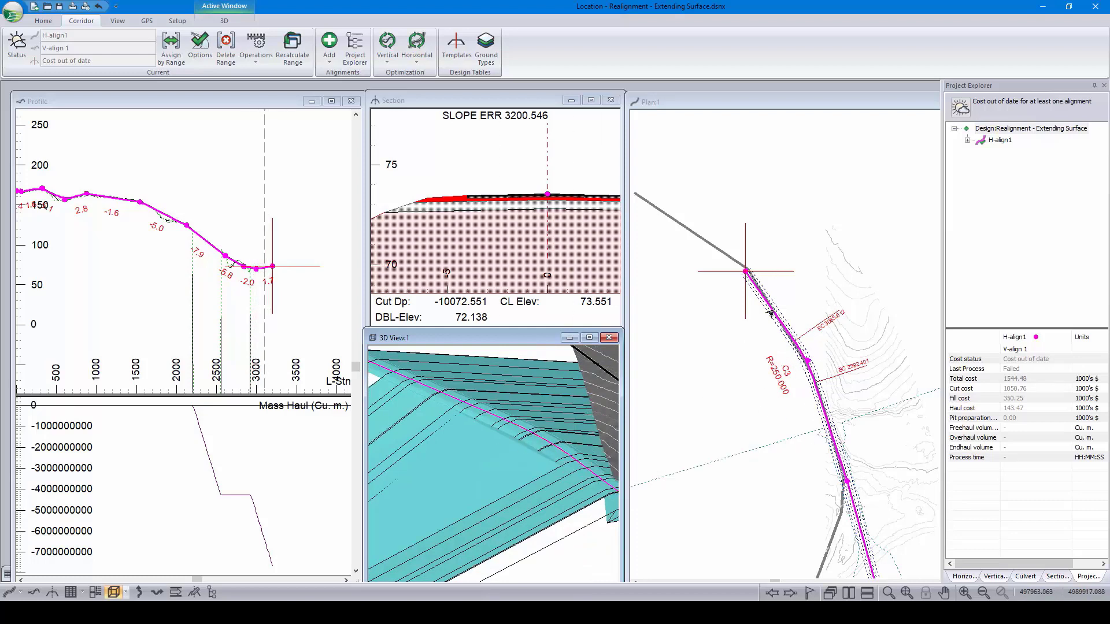
{"action": "mouse_move", "coordinate": [795, 262]}
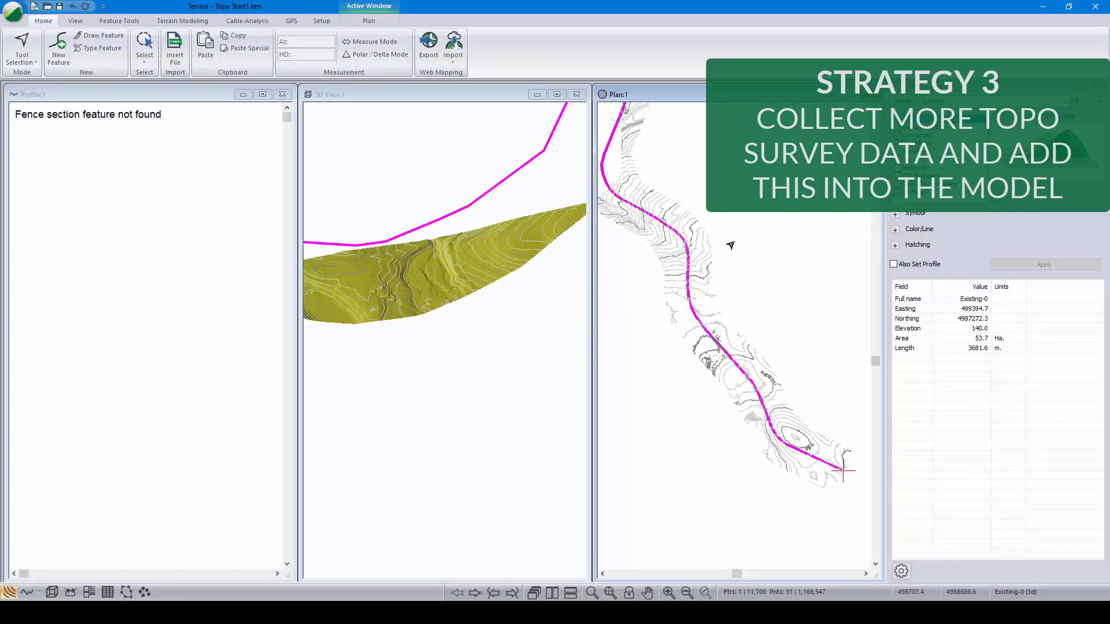
Step: Insert the survey file TS Topo Survey2.asc into the terrain using the NS_2 format and its existing import options
{"action": "scroll", "coordinate": [649, 255], "scroll_direction": "up", "scroll_amount": 4}
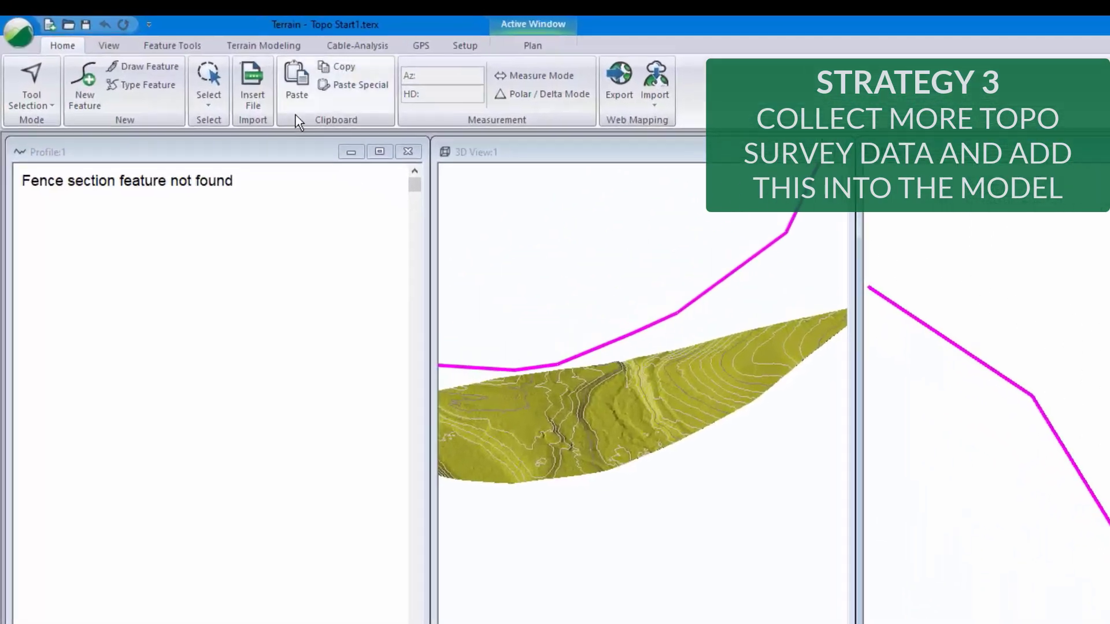
{"action": "left_click", "coordinate": [263, 87]}
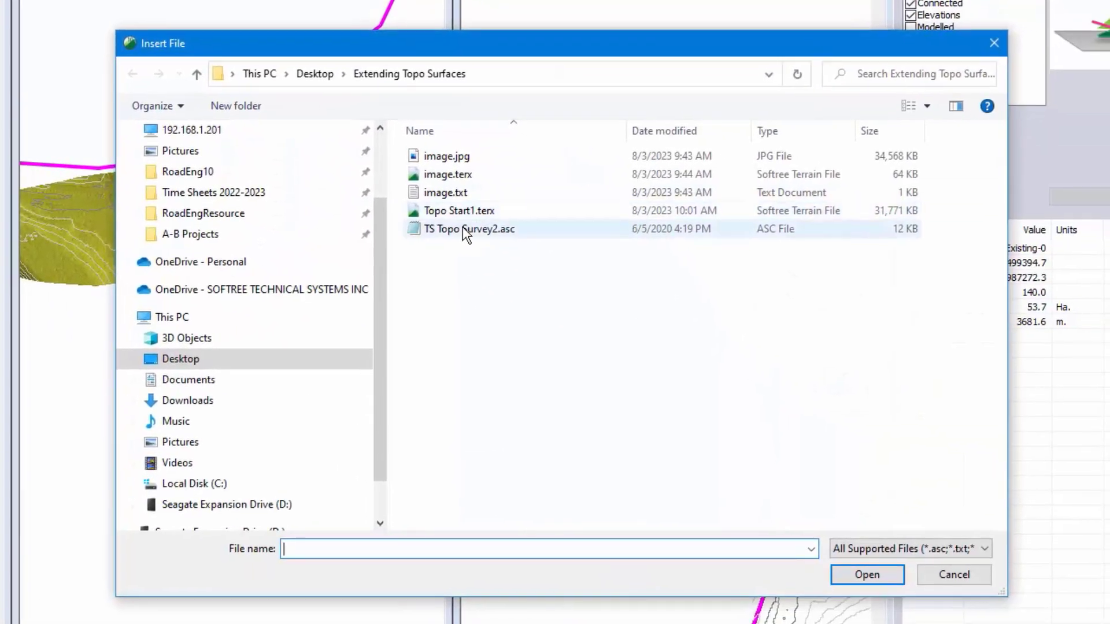
{"action": "left_click", "coordinate": [462, 228]}
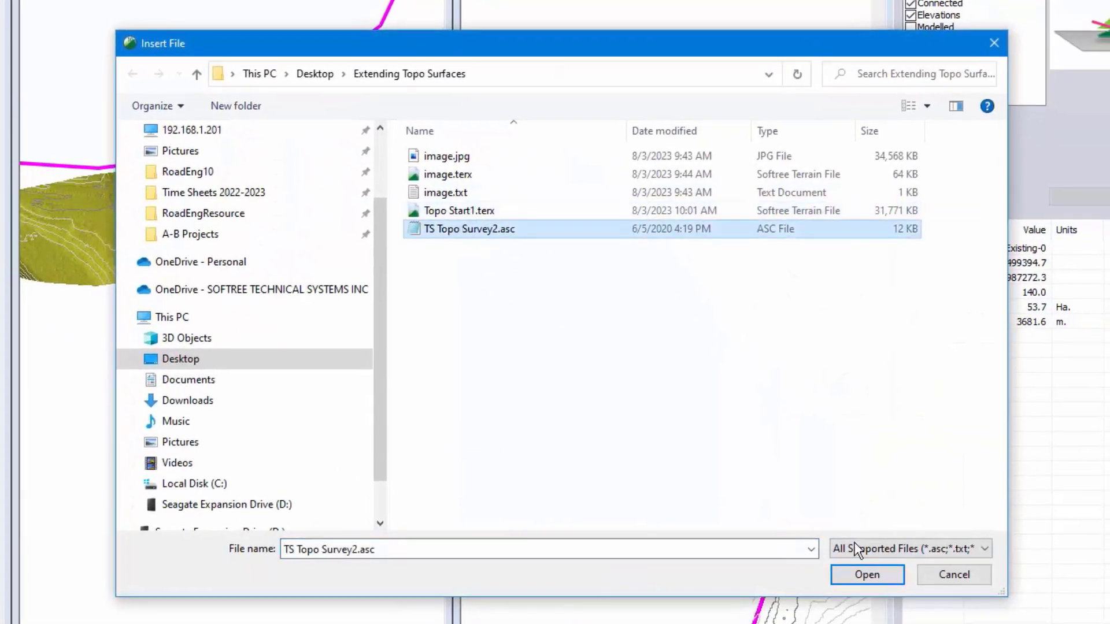
{"action": "left_click", "coordinate": [866, 574]}
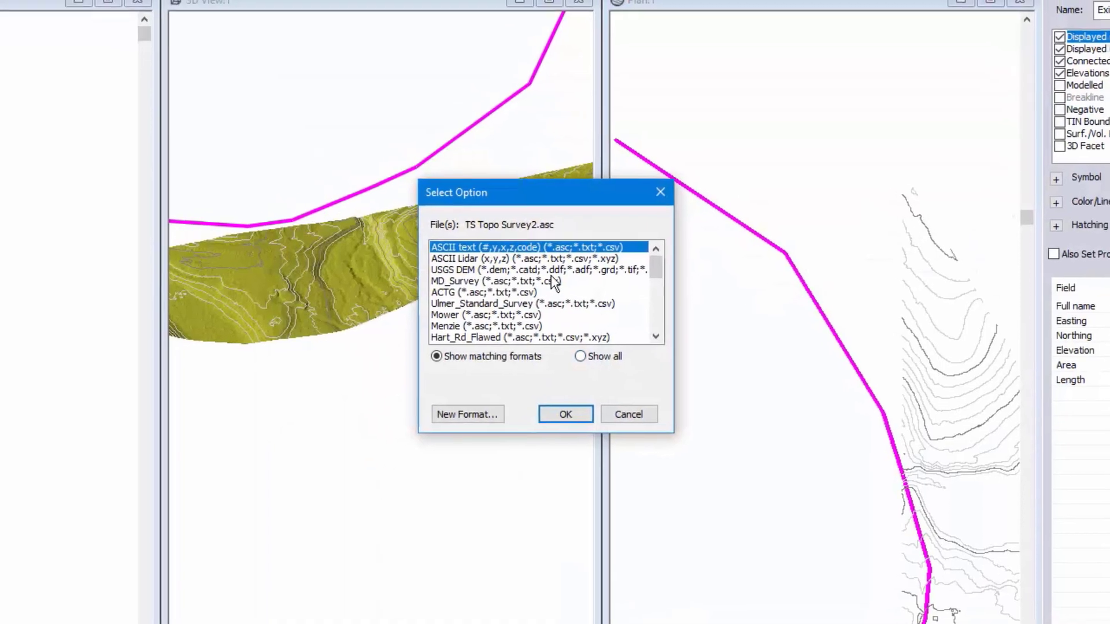
{"action": "scroll", "coordinate": [549, 286], "scroll_direction": "down", "scroll_amount": 2}
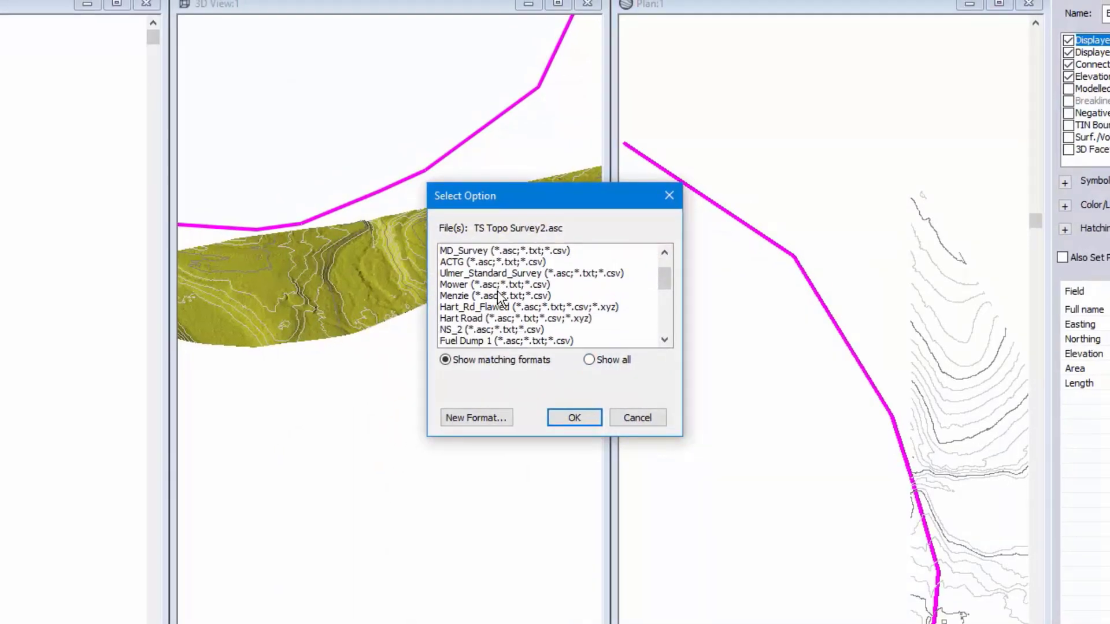
{"action": "left_click", "coordinate": [496, 292]}
{"action": "left_click", "coordinate": [572, 418]}
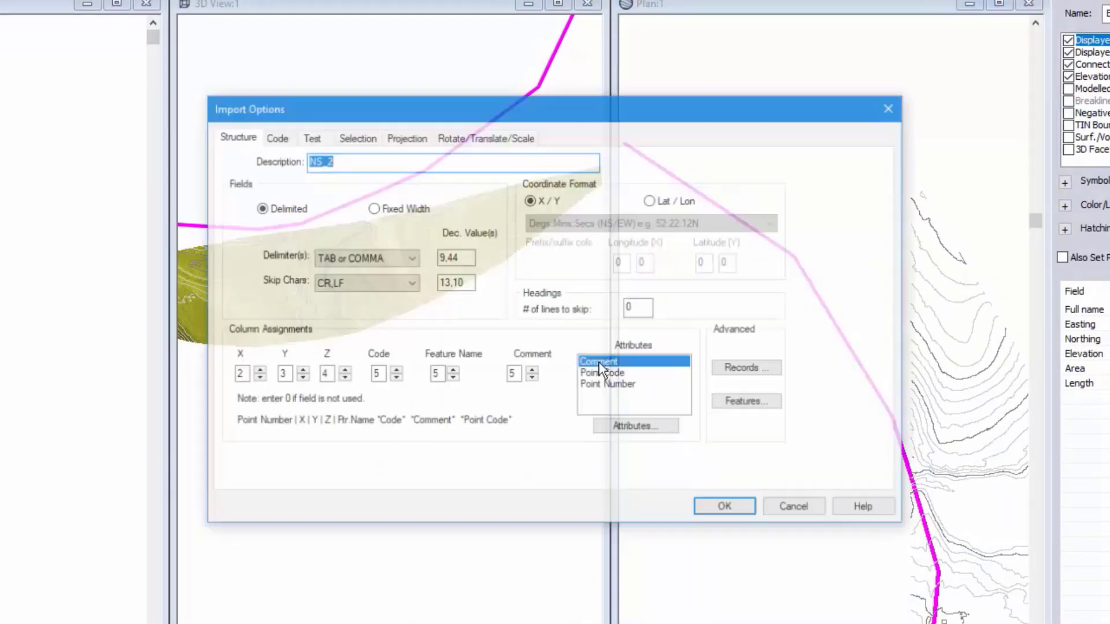
{"action": "left_click", "coordinate": [746, 512]}
{"action": "left_click", "coordinate": [486, 362]}
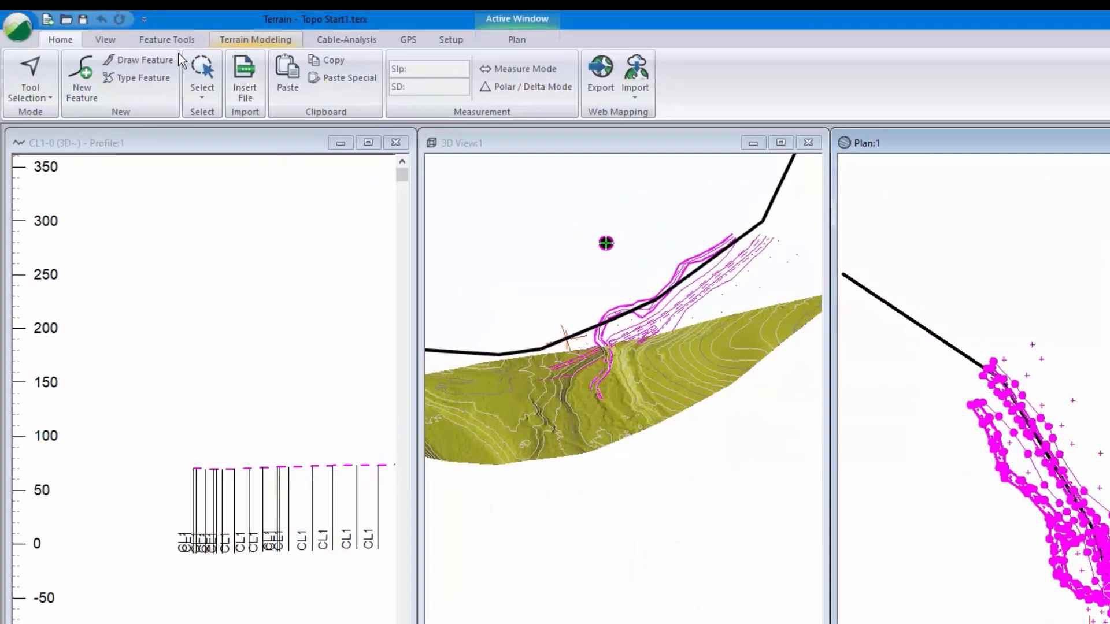
Step: Generate the TIN with a maximum side length of 200, replacing existing contours with minor contours and major contours at interval 10
{"action": "left_click", "coordinate": [181, 21]}
{"action": "left_click", "coordinate": [19, 46]}
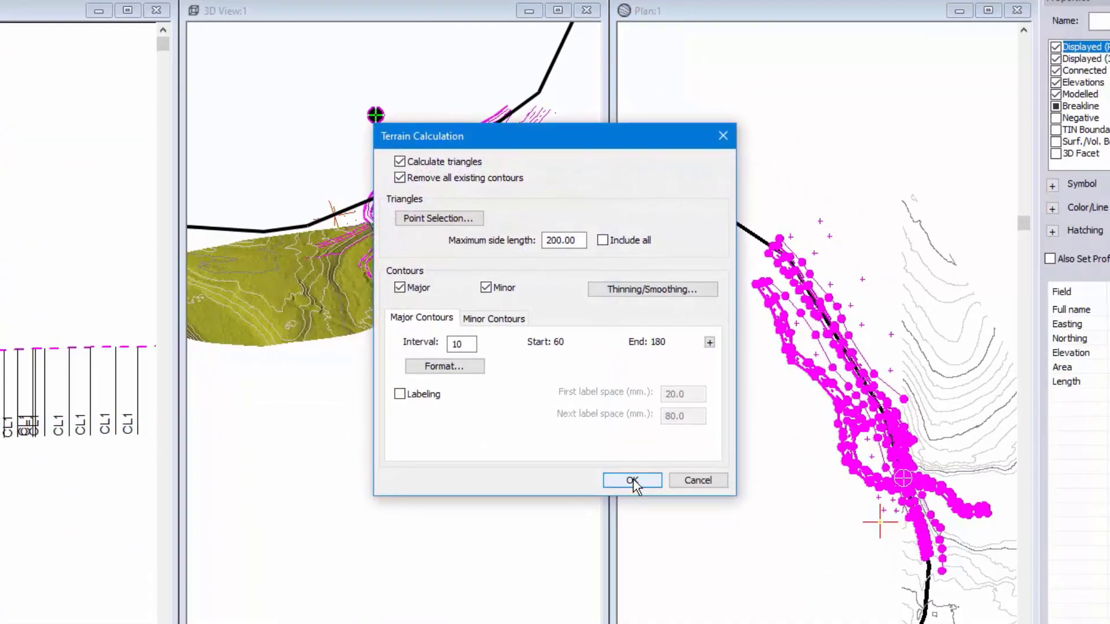
{"action": "left_click", "coordinate": [635, 482]}
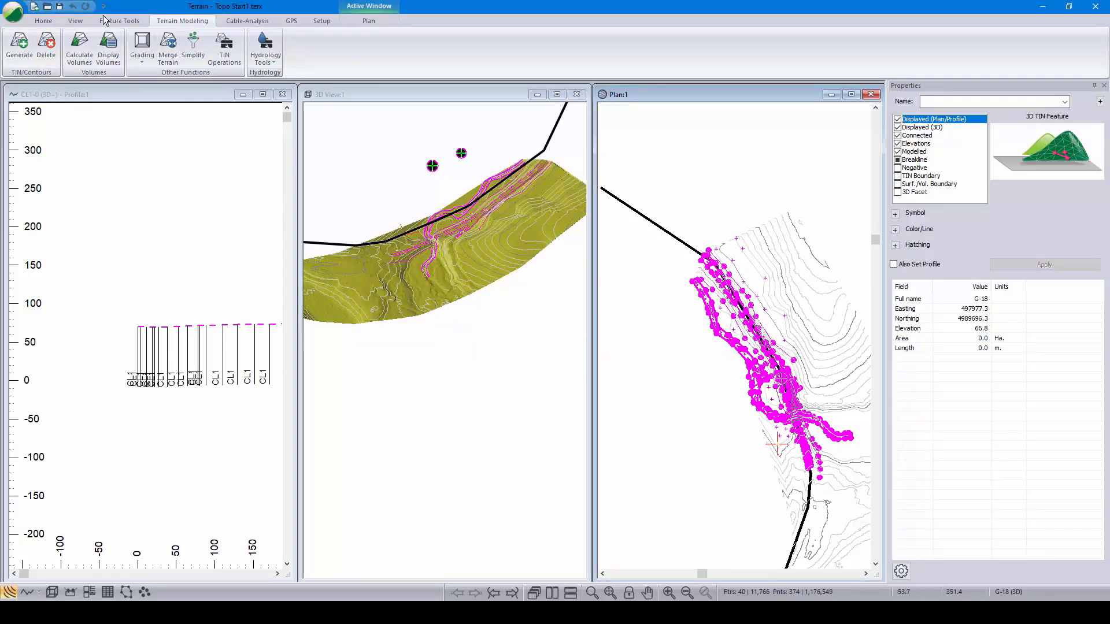
Step: Delete the Existing alignment line that floats above the terrain surface in the 3D view
{"action": "left_click_drag", "start_coordinate": [546, 174], "coordinate": [560, 369]}
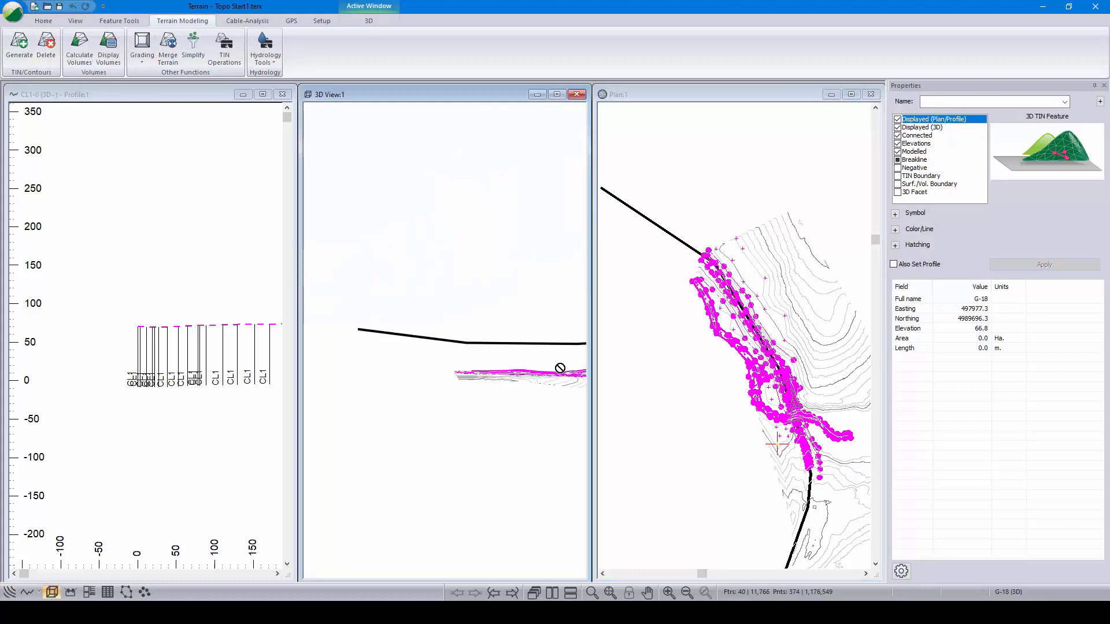
{"action": "left_click", "coordinate": [453, 344]}
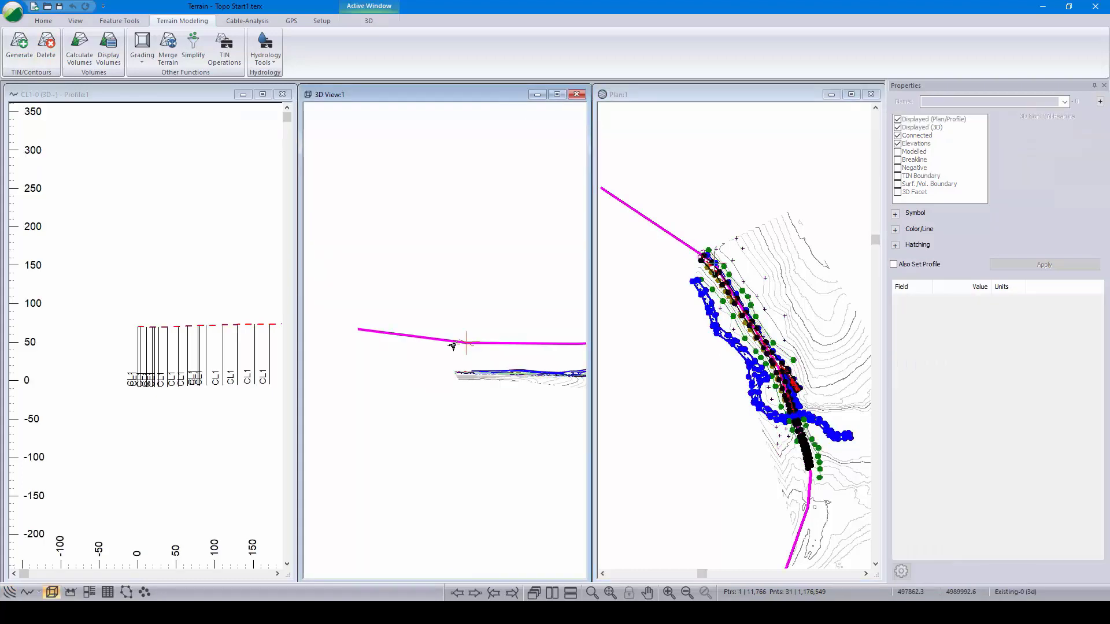
{"action": "key", "text": "Delete"}
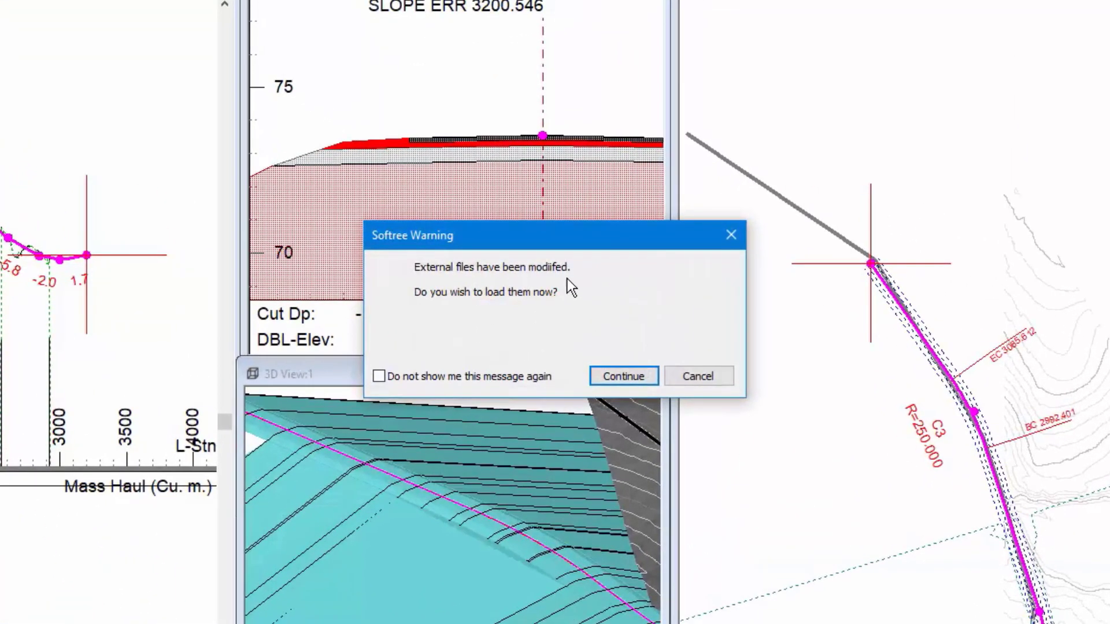
Step: Load the modified Topo Start1.terx into the Realignment - Extending Surface design and update the 3D display around the alignment's end
{"action": "left_click", "coordinate": [615, 377]}
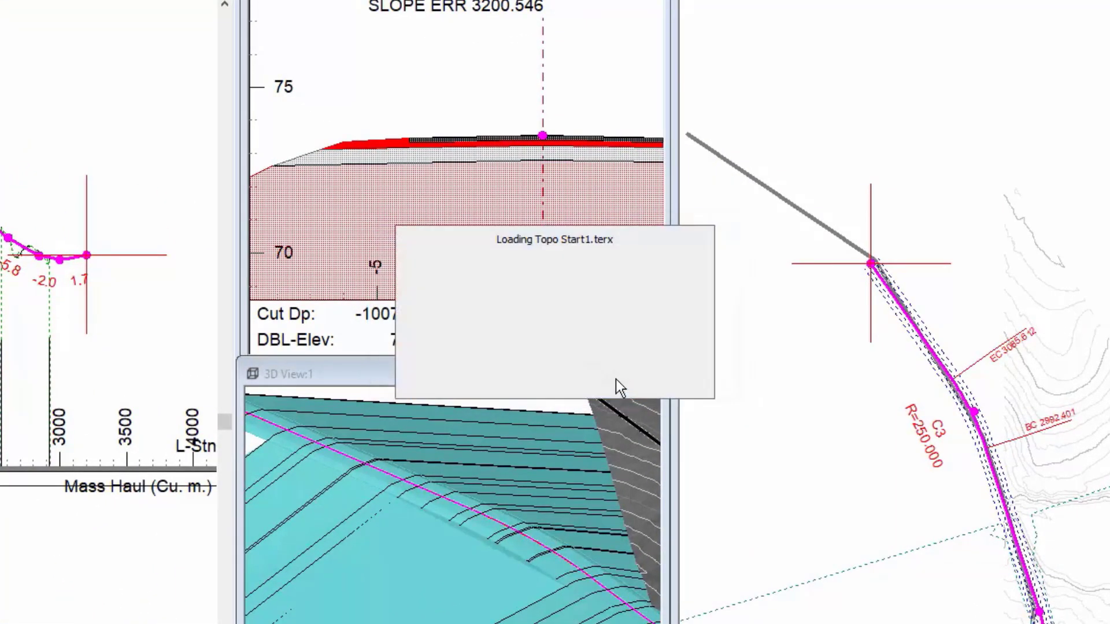
{"action": "left_click", "coordinate": [615, 379]}
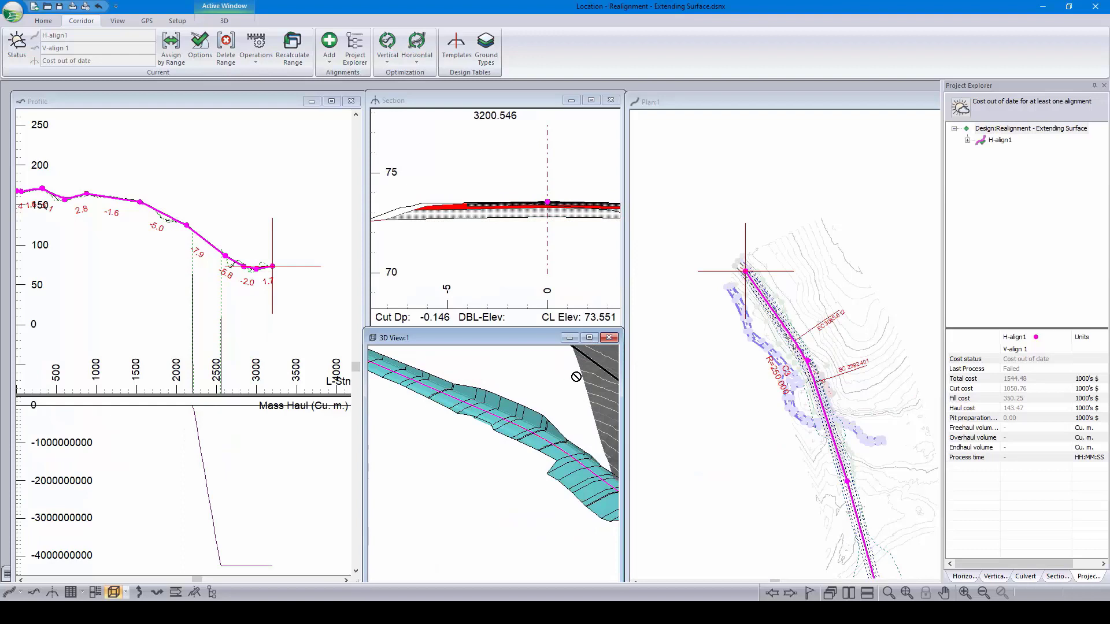
{"action": "scroll", "coordinate": [540, 423], "scroll_direction": "down", "scroll_amount": 2}
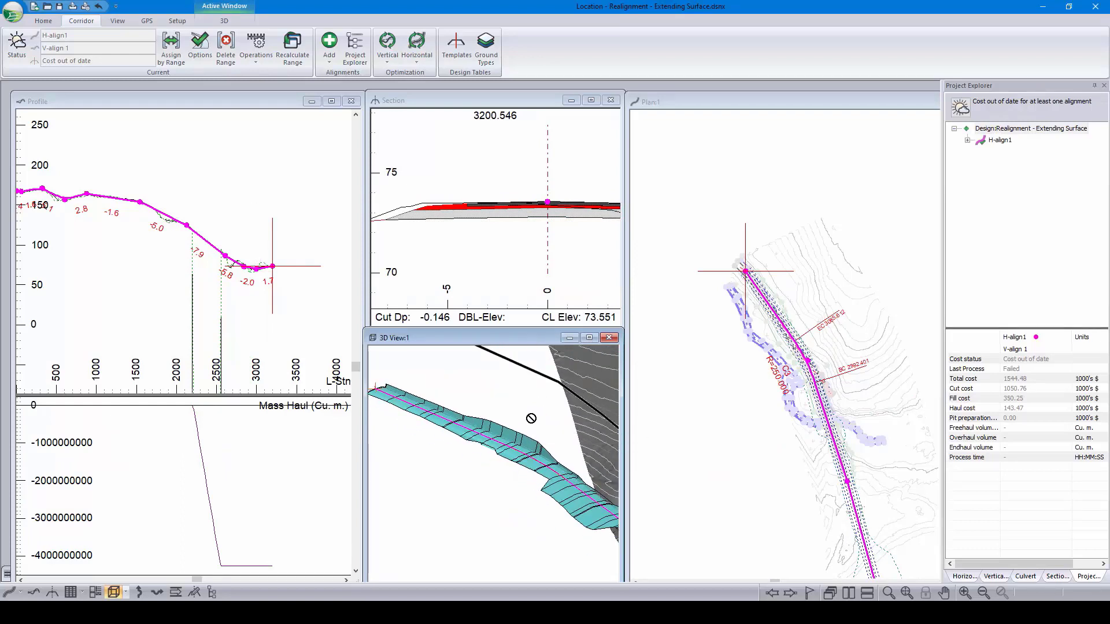
{"action": "right_click", "coordinate": [530, 422]}
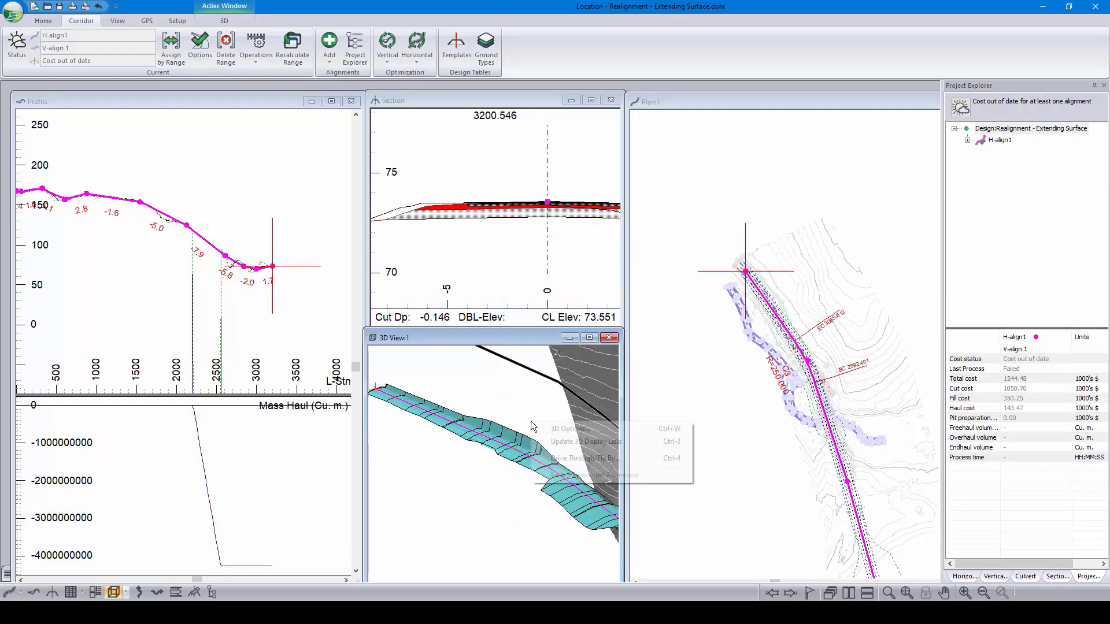
{"action": "left_click", "coordinate": [594, 442]}
{"action": "left_click_drag", "start_coordinate": [559, 467], "coordinate": [472, 479]}
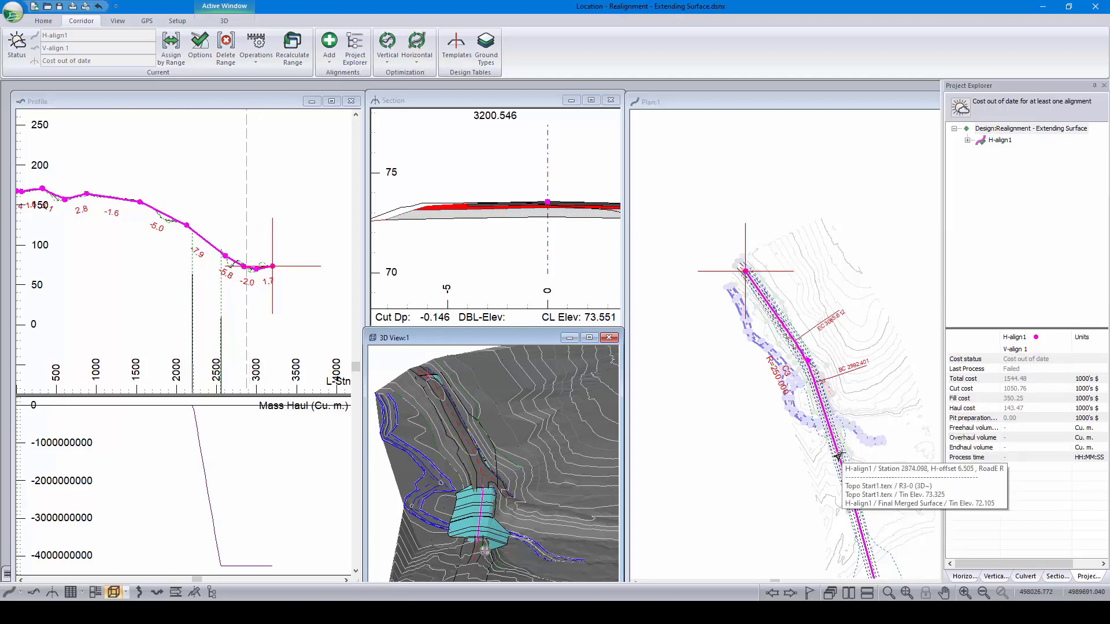
Step: Examine the plan along H-align1 for stretches where the road lacks ground surface coverage
{"action": "left_click", "coordinate": [868, 516]}
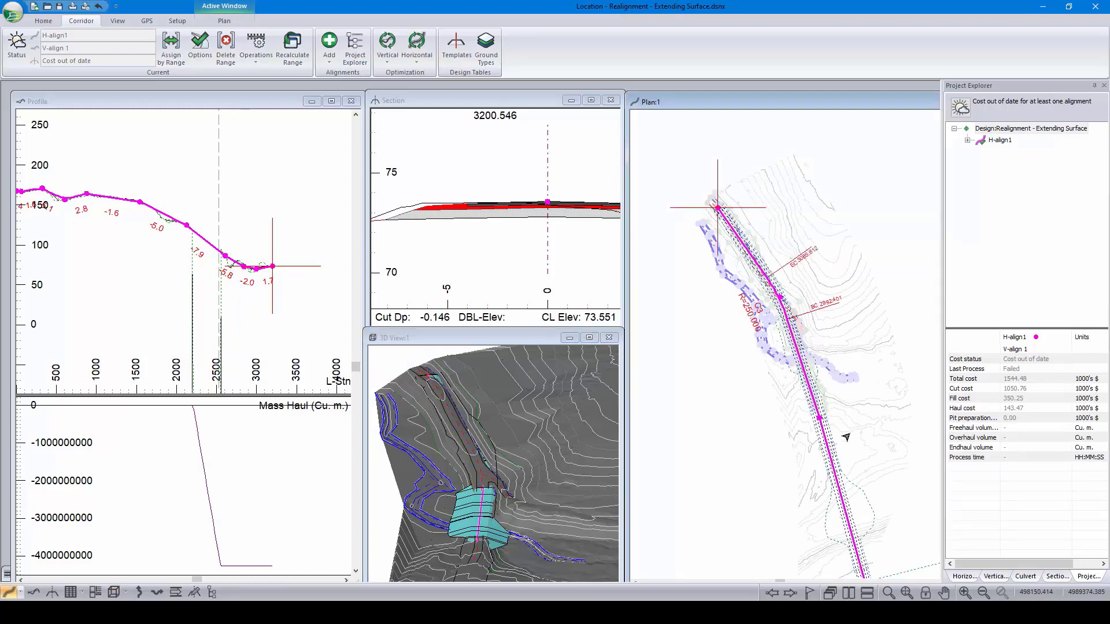
{"action": "scroll", "coordinate": [847, 440], "scroll_direction": "down", "scroll_amount": 3}
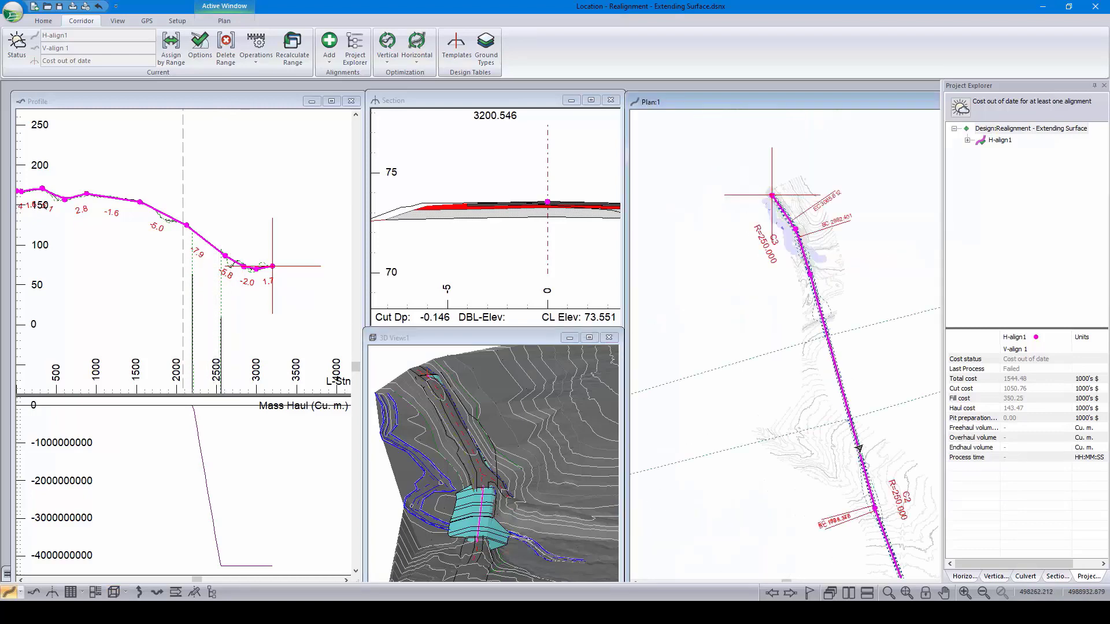
{"action": "middle_click_drag", "start_coordinate": [859, 448], "coordinate": [777, 344]}
{"action": "middle_click_drag", "start_coordinate": [790, 419], "coordinate": [769, 308]}
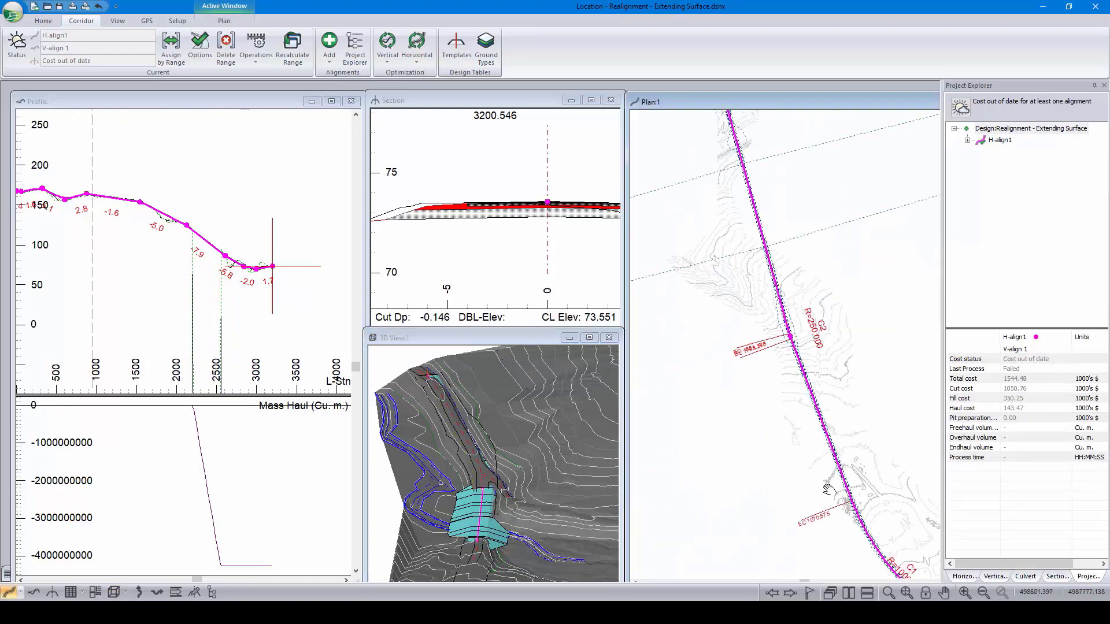
{"action": "middle_click_drag", "start_coordinate": [828, 490], "coordinate": [775, 391]}
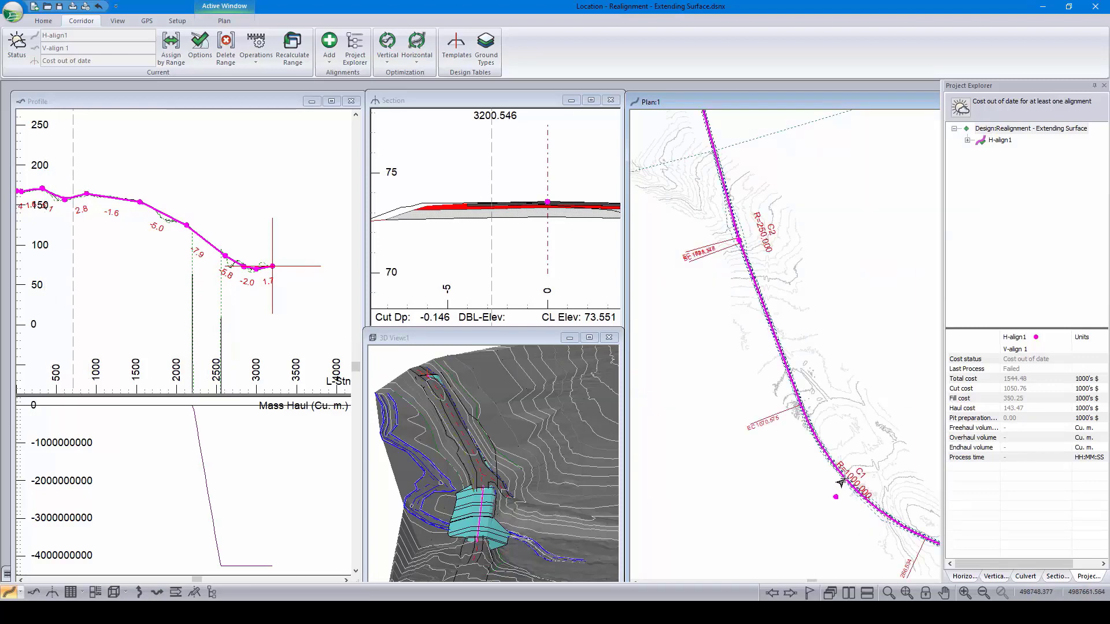
{"action": "scroll", "coordinate": [844, 430], "scroll_direction": "down", "scroll_amount": 5}
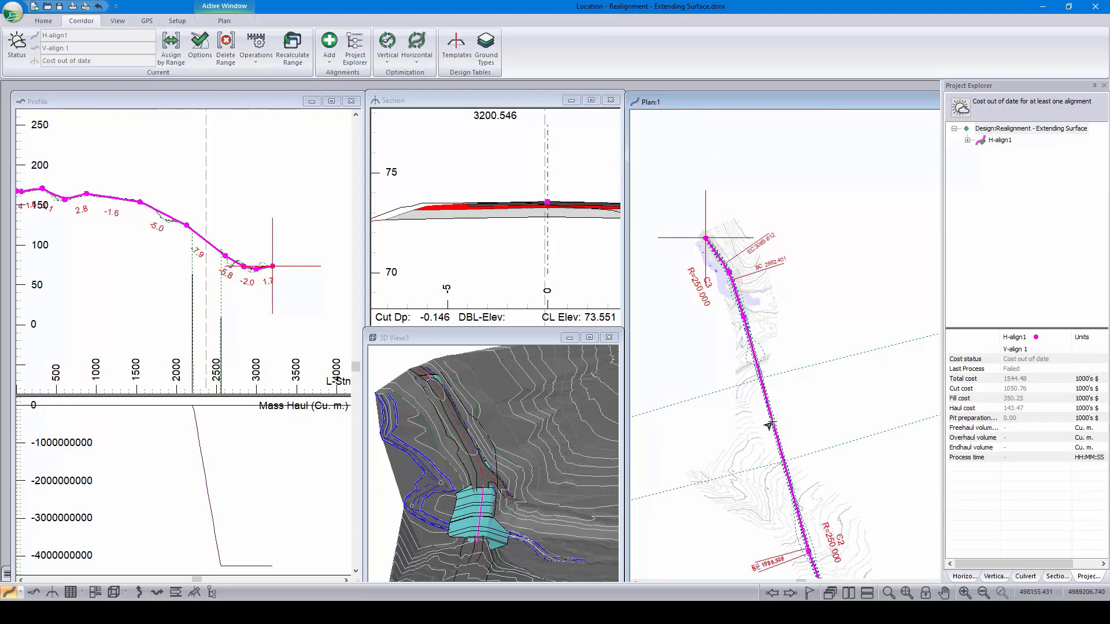
{"action": "mouse_move", "coordinate": [769, 426]}
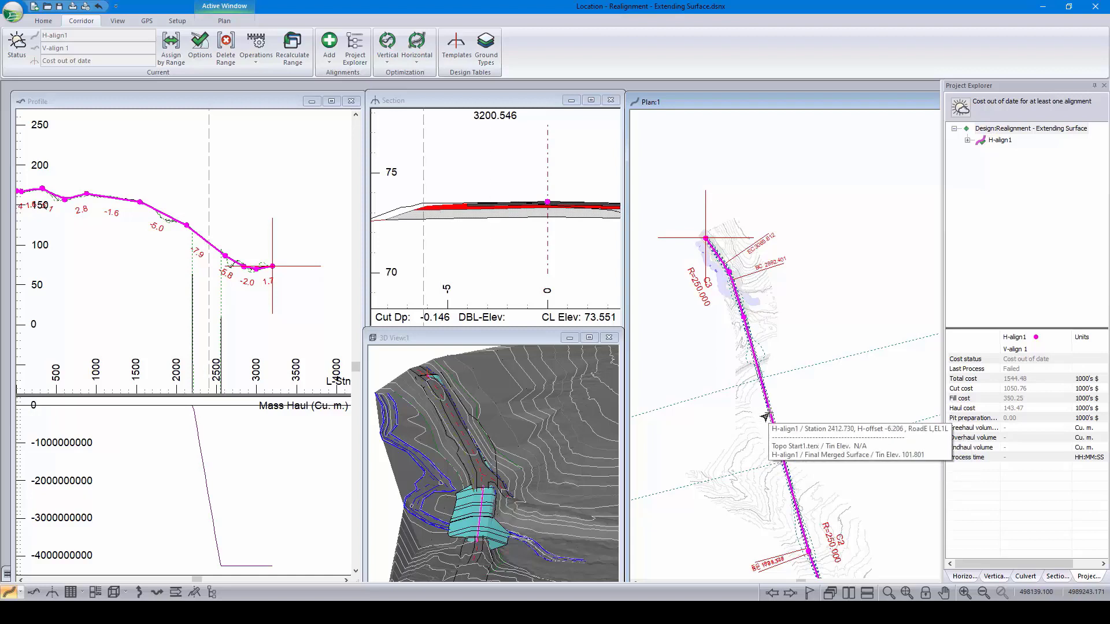
{"action": "left_click", "coordinate": [783, 473]}
Step: Switch to the Topo Start1 terrain and examine the TIN's extent and narrow section in the plan and 3D view
{"action": "left_click", "coordinate": [496, 425]}
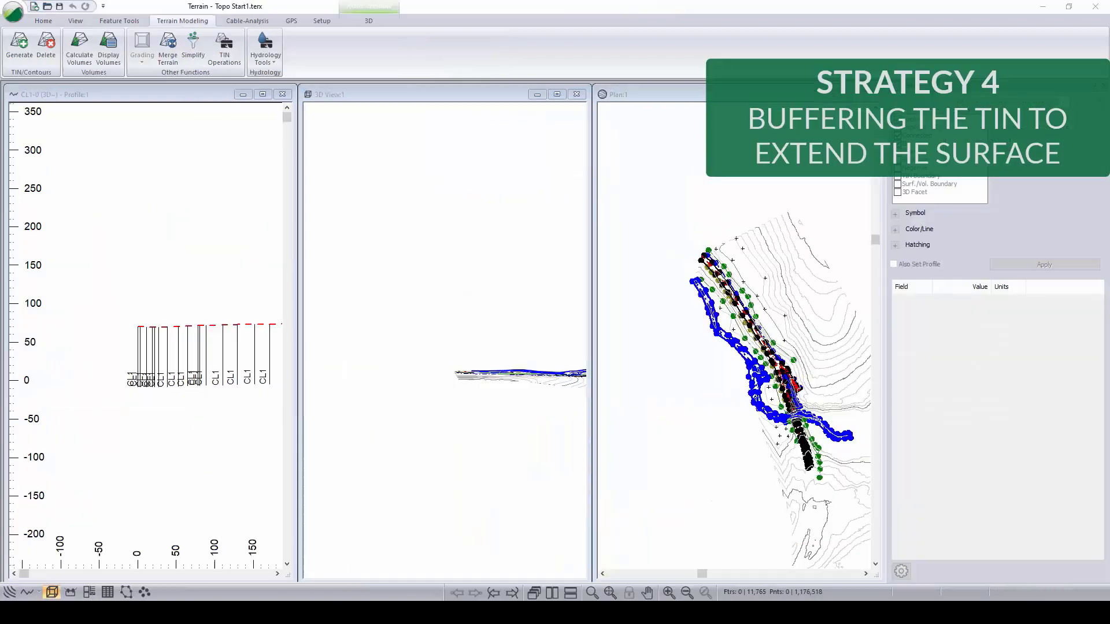
{"action": "left_click", "coordinate": [765, 358]}
{"action": "scroll", "coordinate": [761, 358], "scroll_direction": "down", "scroll_amount": 4}
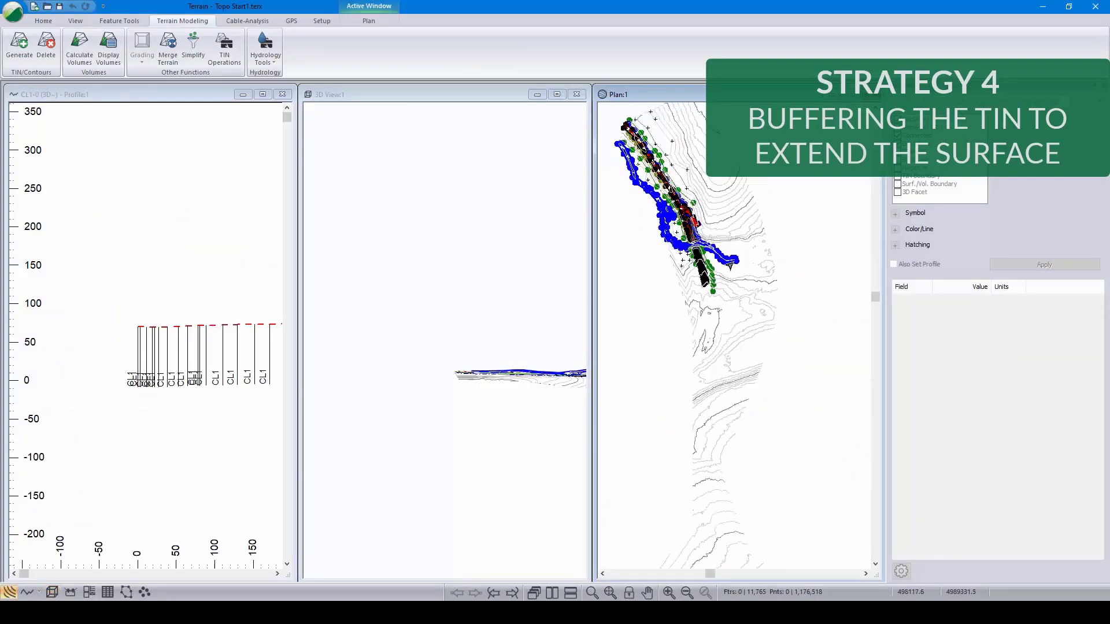
{"action": "middle_click_drag", "start_coordinate": [758, 359], "coordinate": [720, 359]}
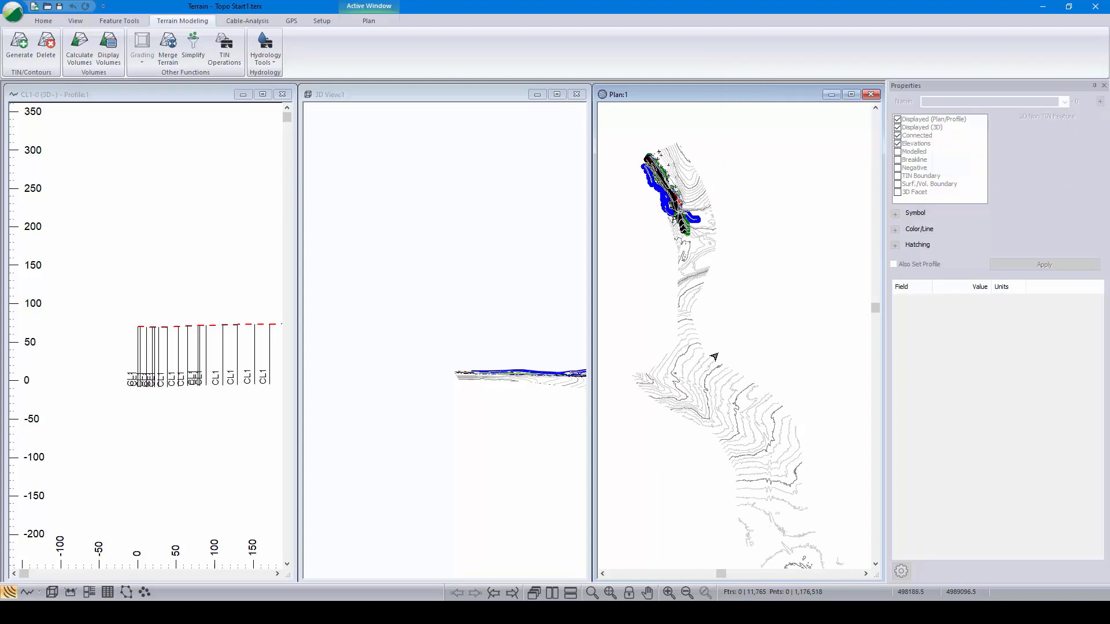
{"action": "middle_click_drag", "start_coordinate": [495, 425], "coordinate": [450, 397]}
{"action": "left_click_drag", "start_coordinate": [449, 396], "coordinate": [434, 426]}
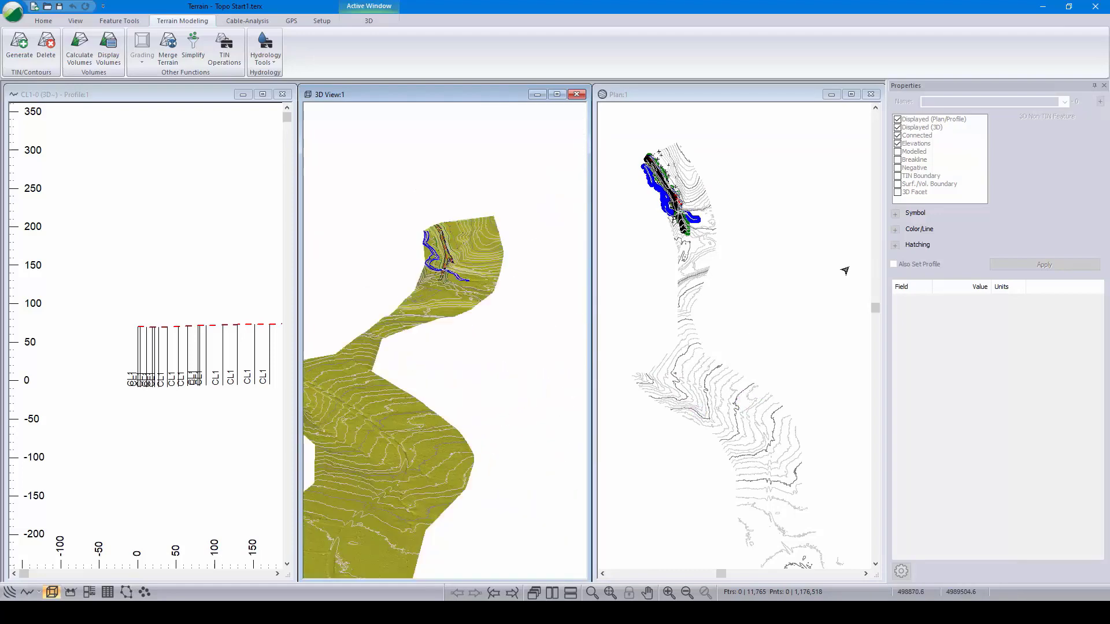
Step: Create a TIN boundary feature from the current TIN with the TIN Operations tool
{"action": "left_click", "coordinate": [797, 305]}
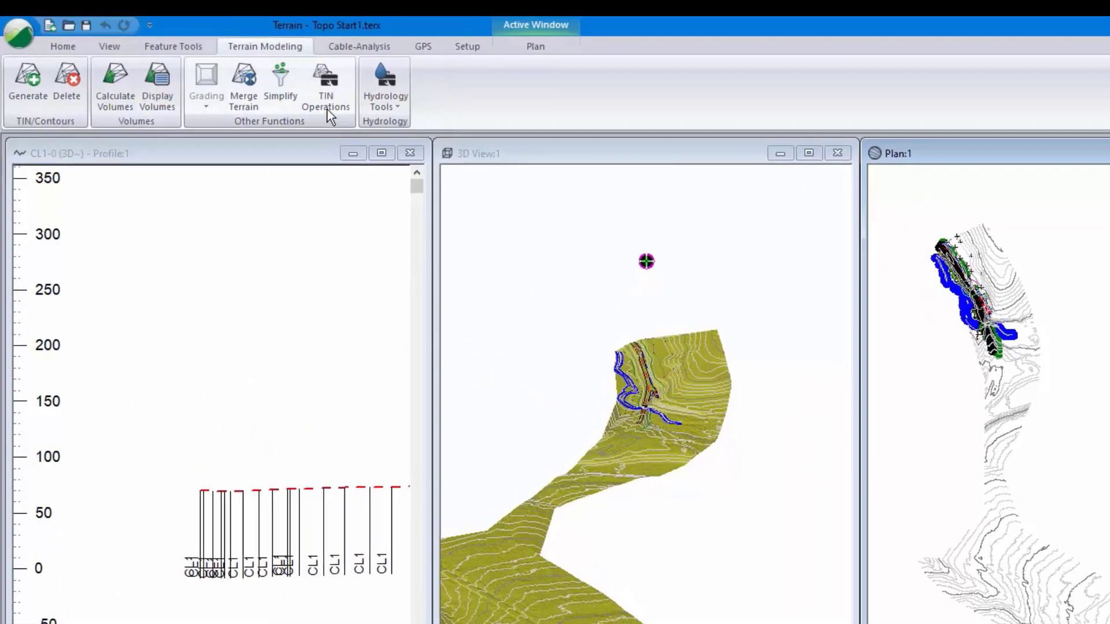
{"action": "left_click", "coordinate": [224, 47]}
{"action": "left_click", "coordinate": [650, 327]}
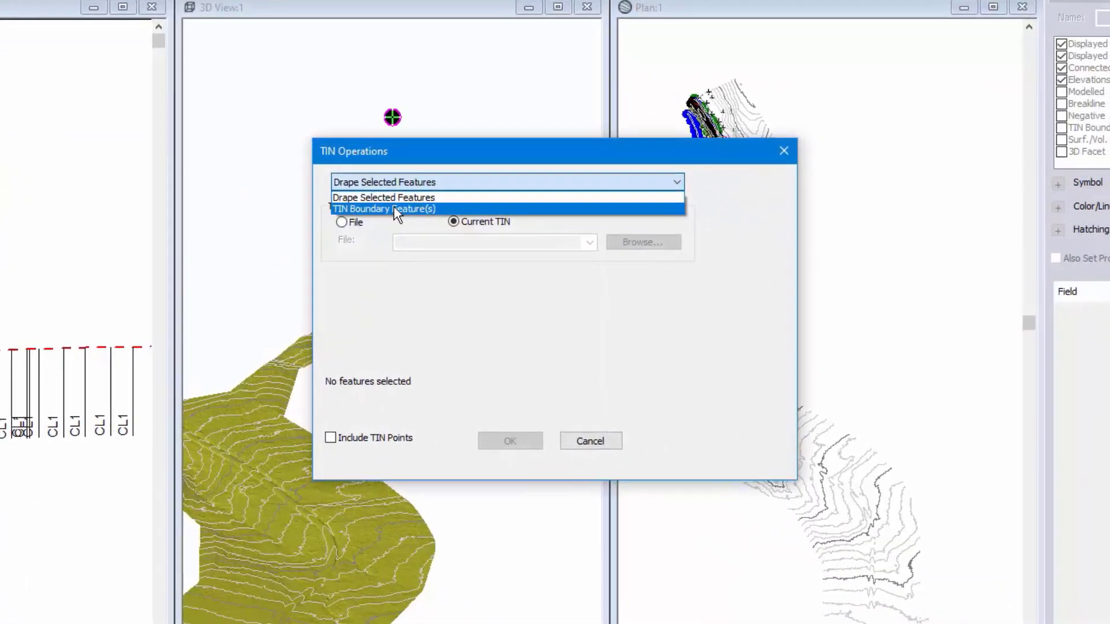
{"action": "left_click", "coordinate": [647, 352]}
{"action": "left_click", "coordinate": [763, 585]}
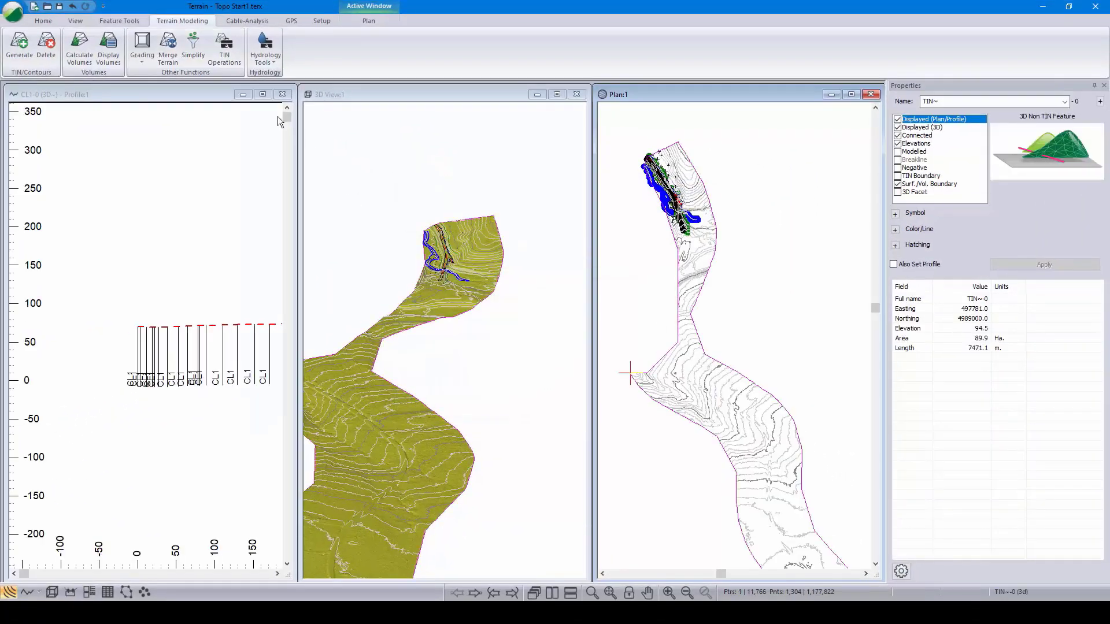
{"action": "right_click", "coordinate": [701, 321]}
{"action": "mouse_move", "coordinate": [768, 397]}
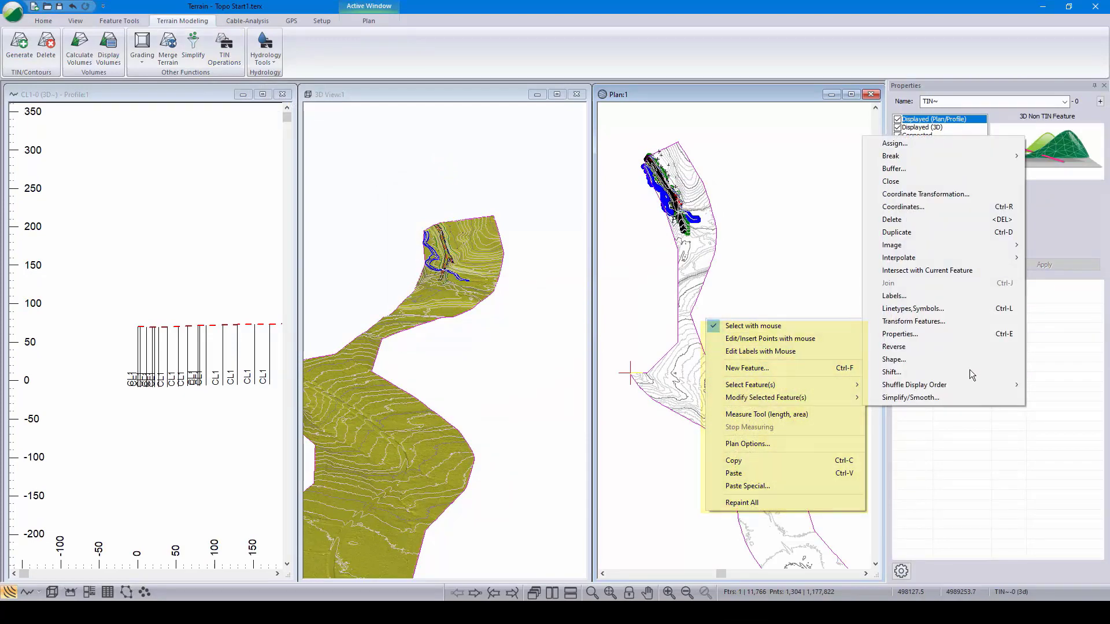
{"action": "left_click", "coordinate": [917, 169]}
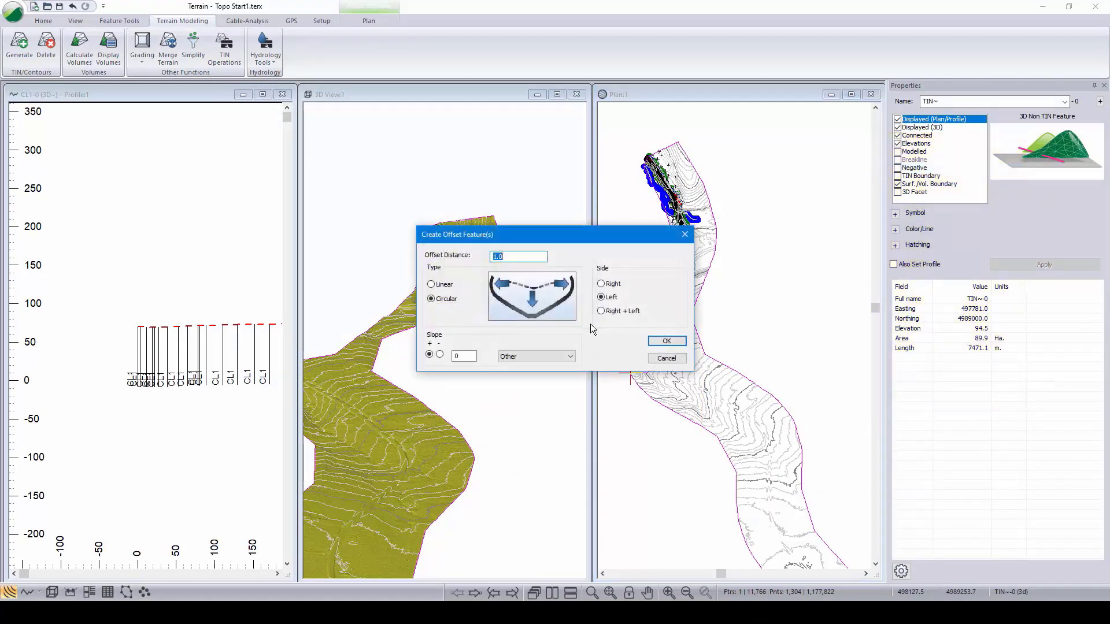
{"action": "left_click", "coordinate": [666, 359]}
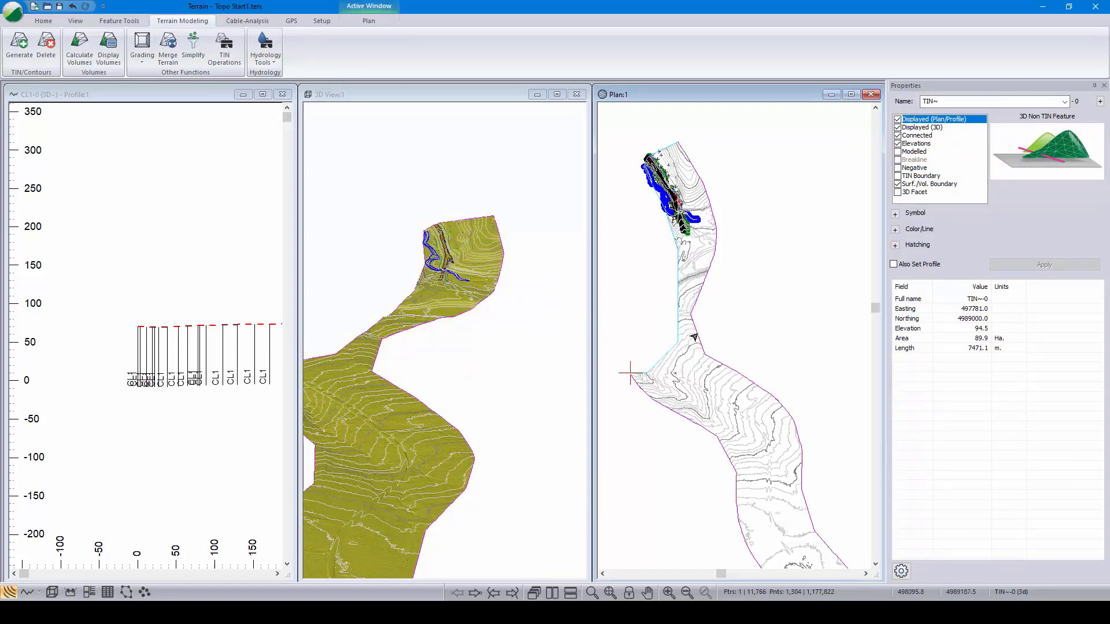
Step: Buffer the TIN boundary feature with a linear offset of 120 to its left side
{"action": "left_click", "coordinate": [698, 339]}
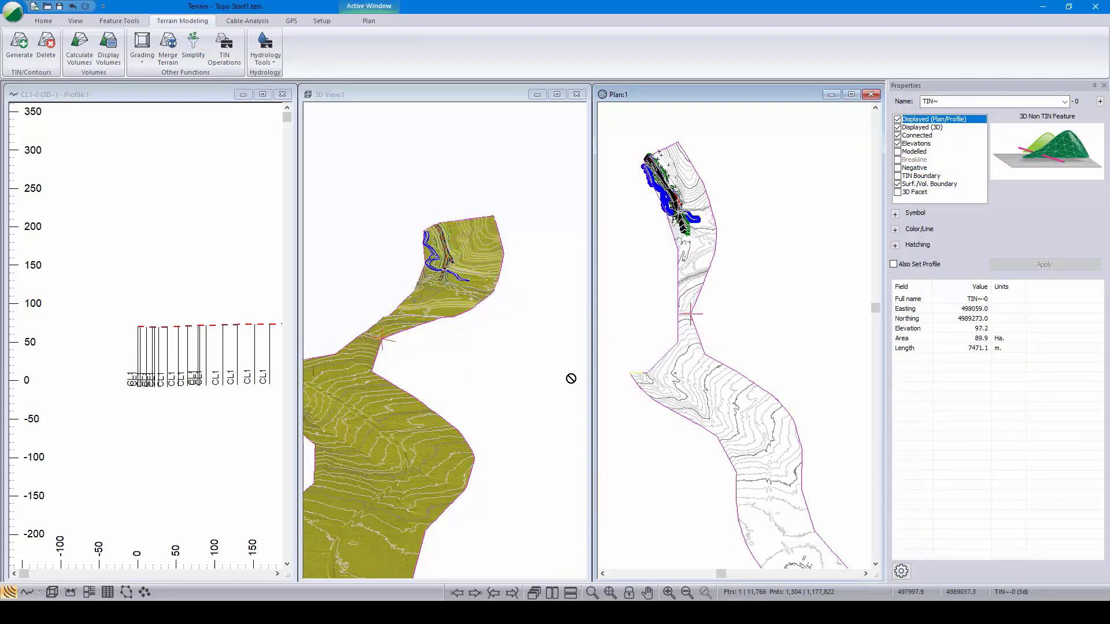
{"action": "left_click", "coordinate": [474, 593]}
{"action": "right_click", "coordinate": [739, 244]}
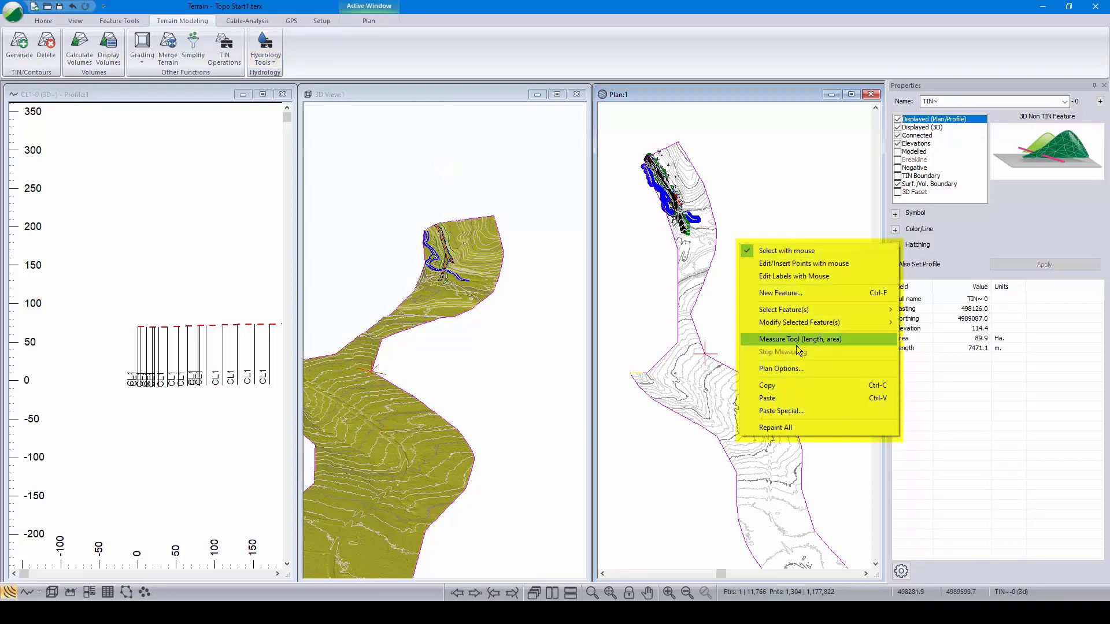
{"action": "mouse_move", "coordinate": [787, 329]}
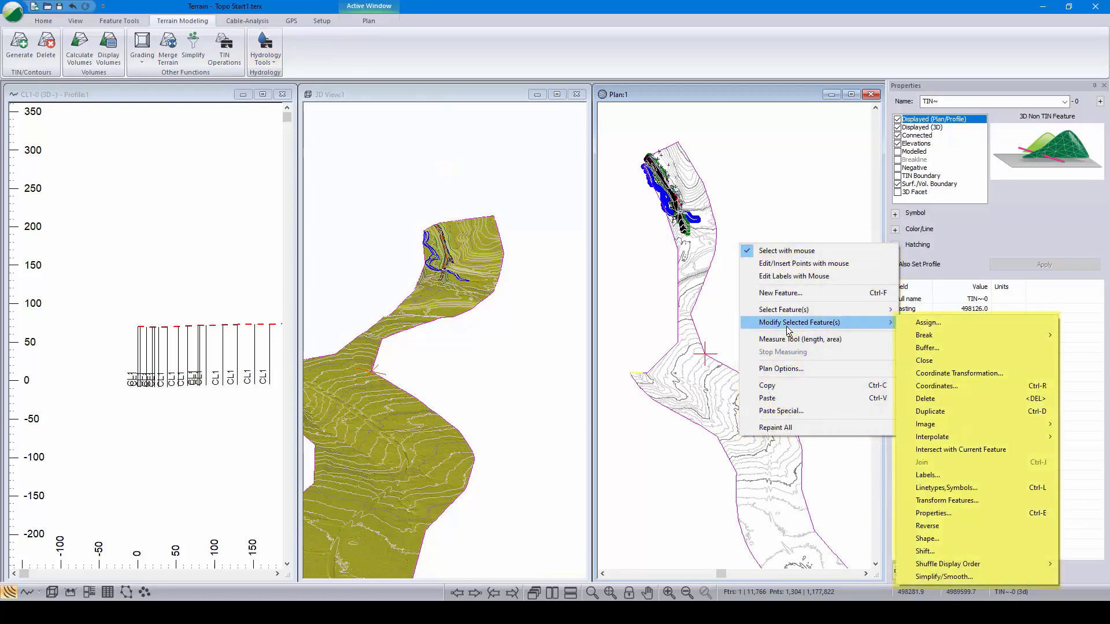
{"action": "left_click", "coordinate": [973, 347]}
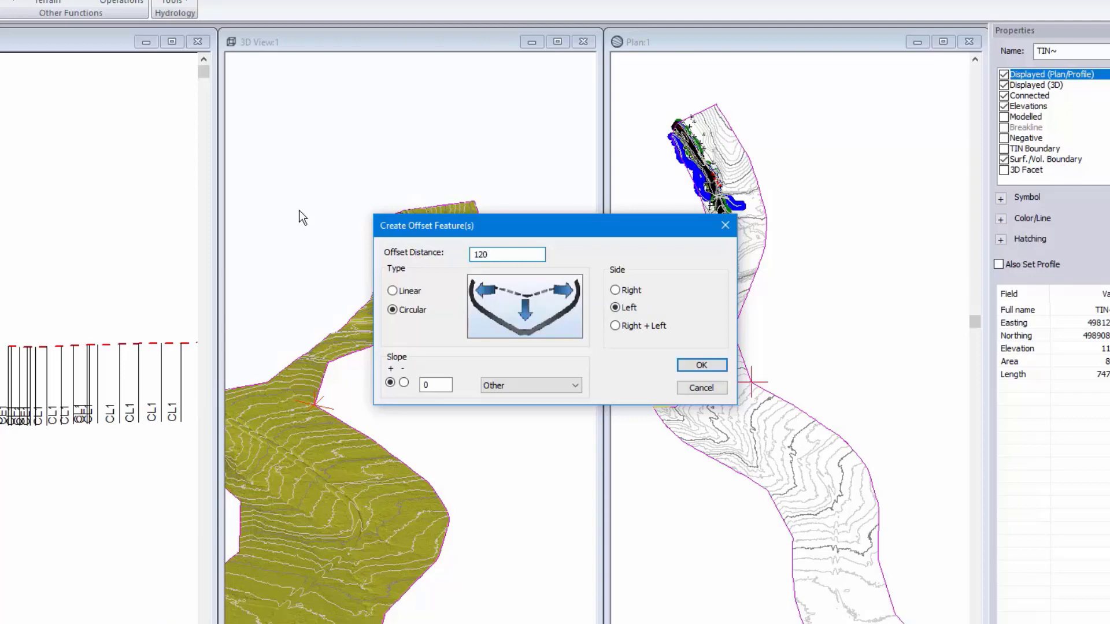
{"action": "left_click", "coordinate": [402, 292]}
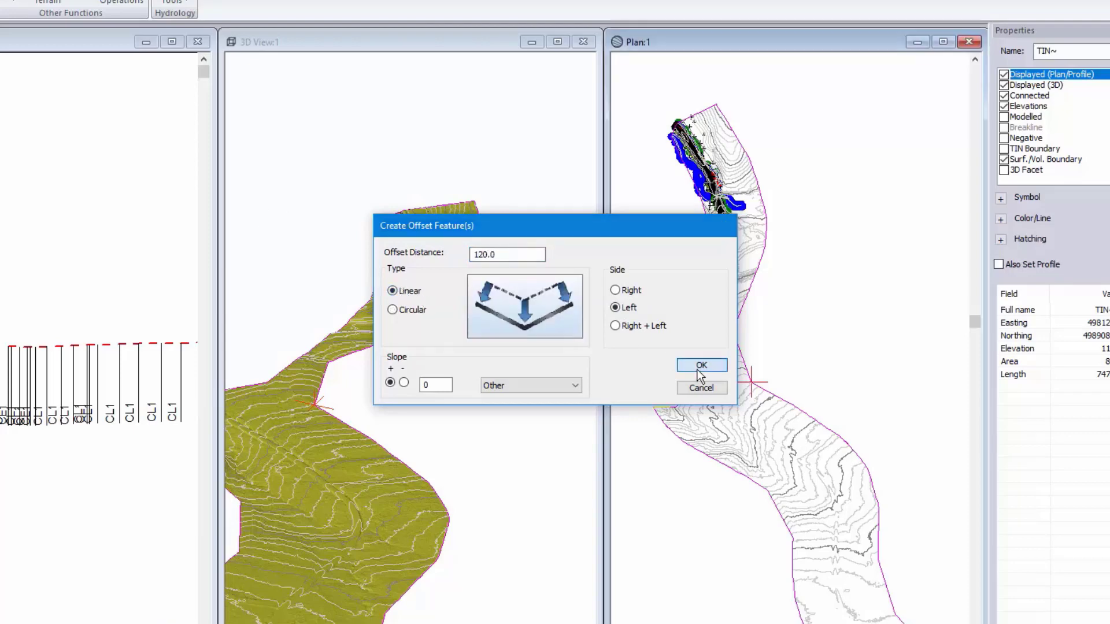
{"action": "left_click", "coordinate": [701, 365]}
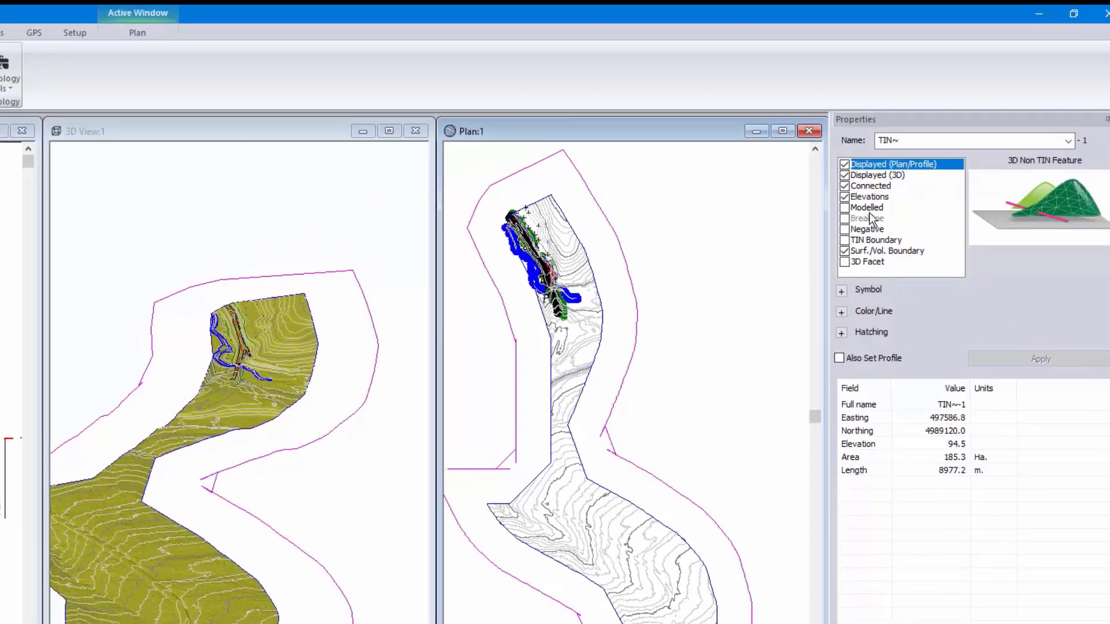
Step: Set the offset feature's properties to Modelled and TIN Boundary and apply them
{"action": "left_click", "coordinate": [1007, 117]}
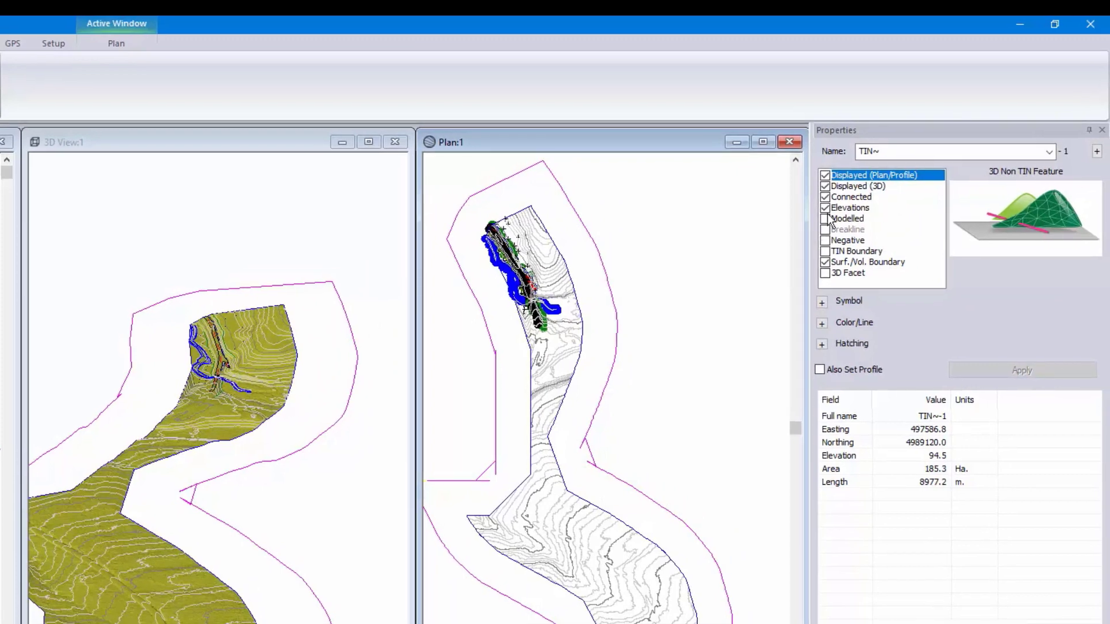
{"action": "left_click", "coordinate": [825, 250]}
{"action": "left_click", "coordinate": [998, 369]}
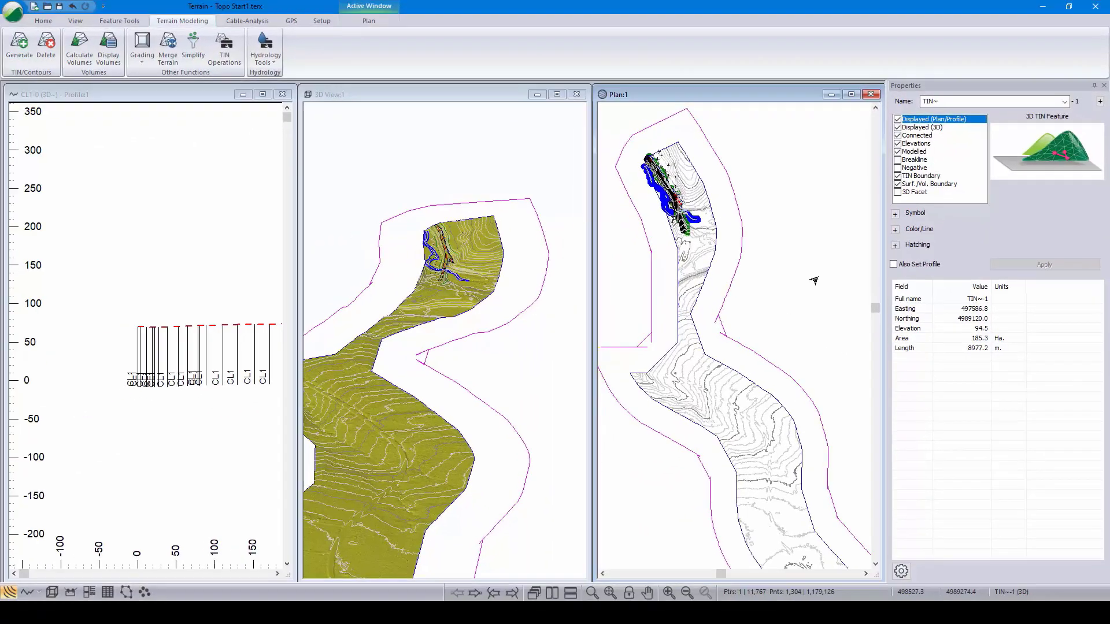
Step: Regenerate the terrain triangles and contours out to the buffered boundary and check the extended surface in 3D
{"action": "left_click", "coordinate": [754, 280]}
{"action": "middle_click_drag", "start_coordinate": [483, 421], "coordinate": [567, 371]}
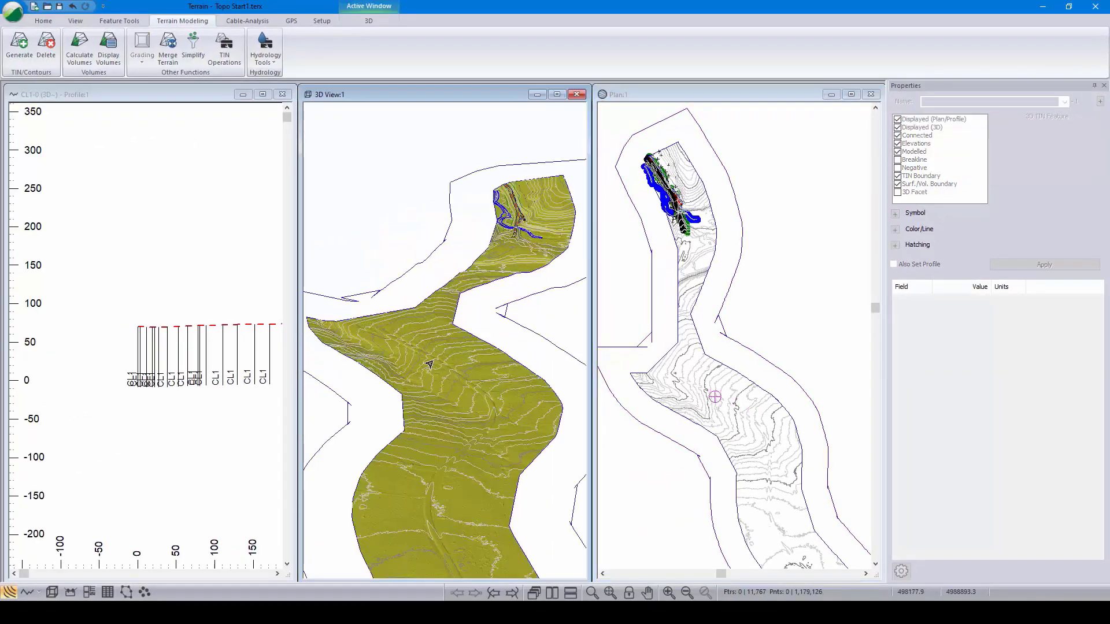
{"action": "left_click", "coordinate": [19, 41]}
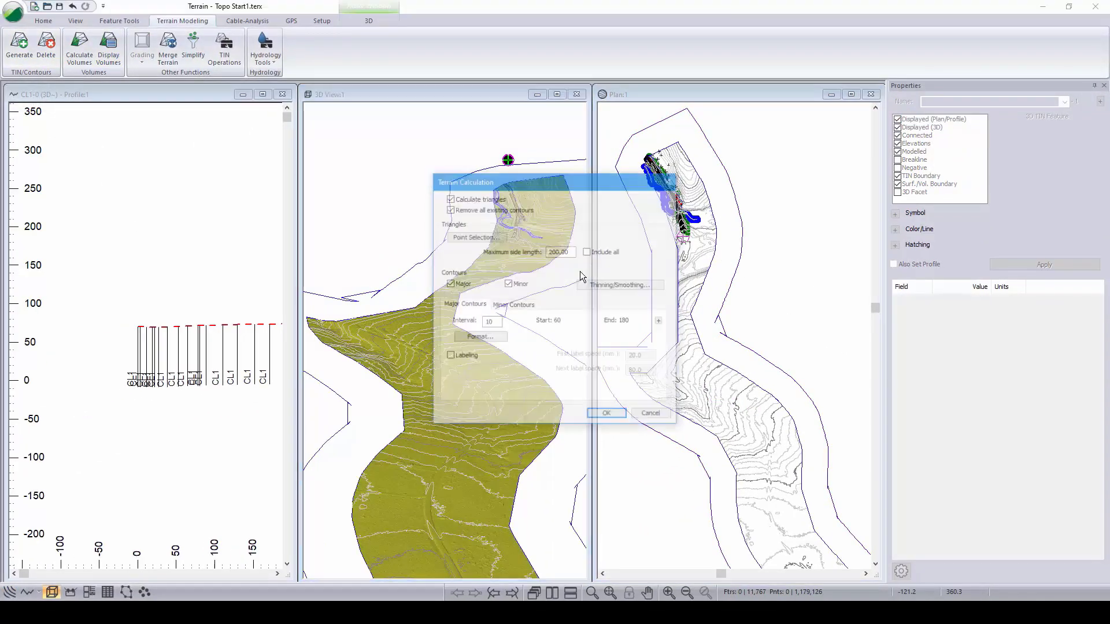
{"action": "left_click", "coordinate": [614, 415]}
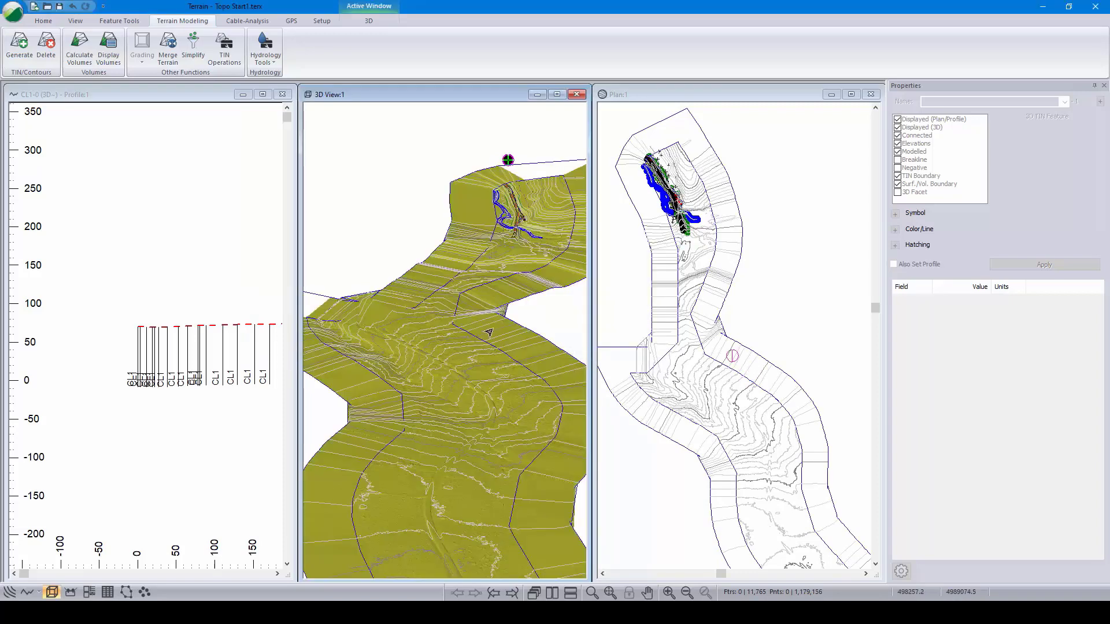
{"action": "mouse_move", "coordinate": [446, 343]}
{"action": "left_mouse_down"}
{"action": "mouse_move", "coordinate": [532, 362]}
{"action": "mouse_move", "coordinate": [561, 343]}
{"action": "mouse_move", "coordinate": [446, 346]}
{"action": "left_mouse_up"}
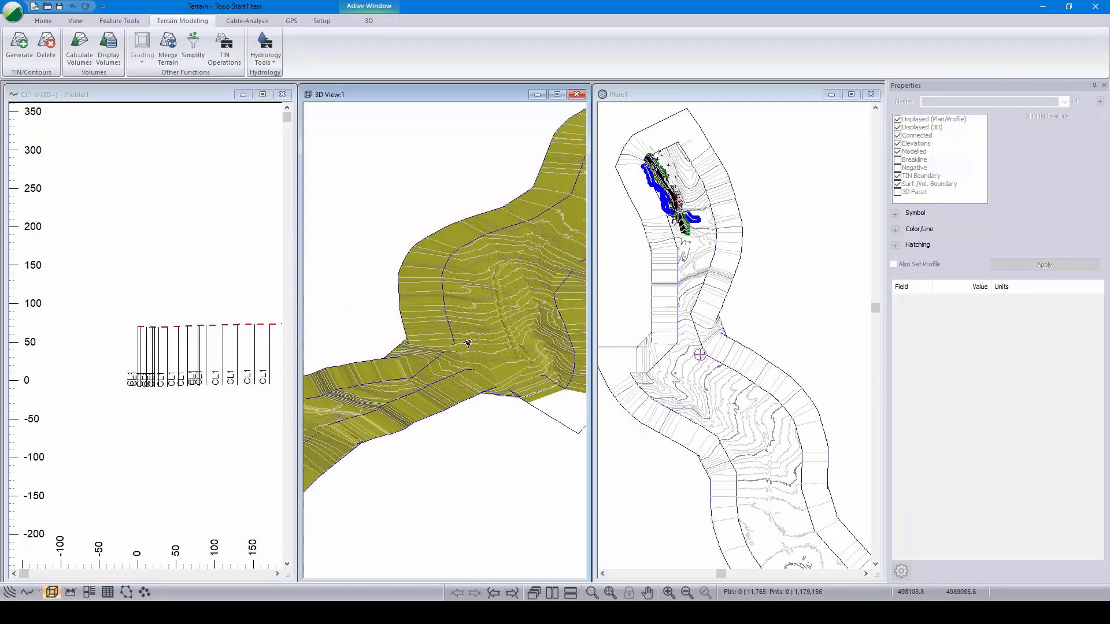
{"action": "mouse_move", "coordinate": [431, 339]}
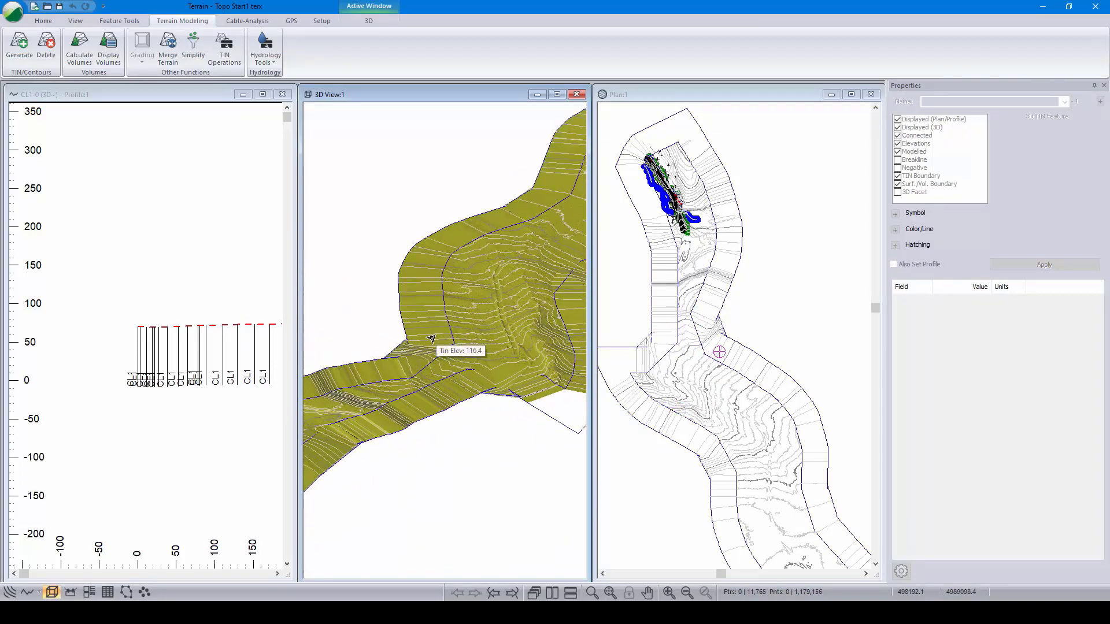
Step: Save the extended Topo Start1 terrain and reload it in the Realignment - Extending Surface design
{"action": "left_click", "coordinate": [61, 7]}
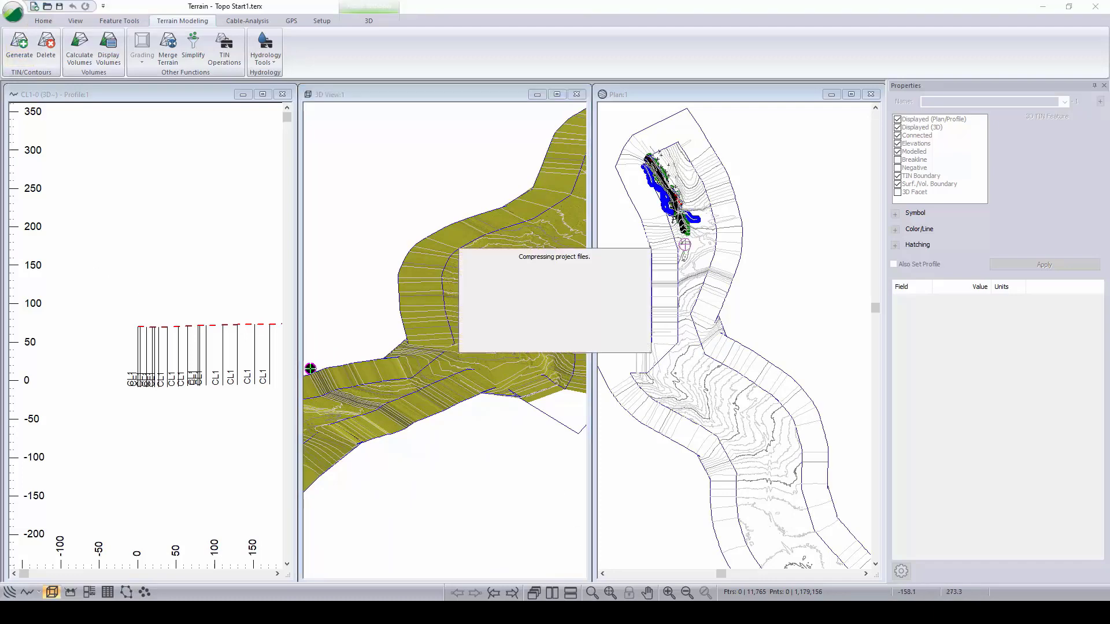
{"action": "key", "text": "alt+Tab"}
{"action": "left_click", "coordinate": [588, 341]}
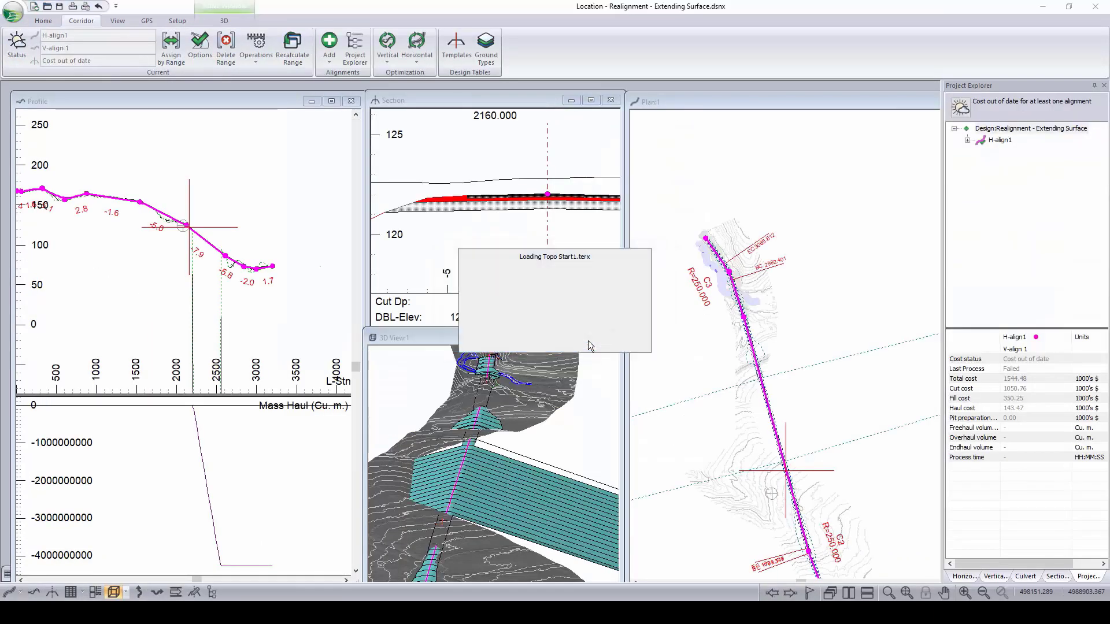
{"action": "left_click", "coordinate": [587, 341]}
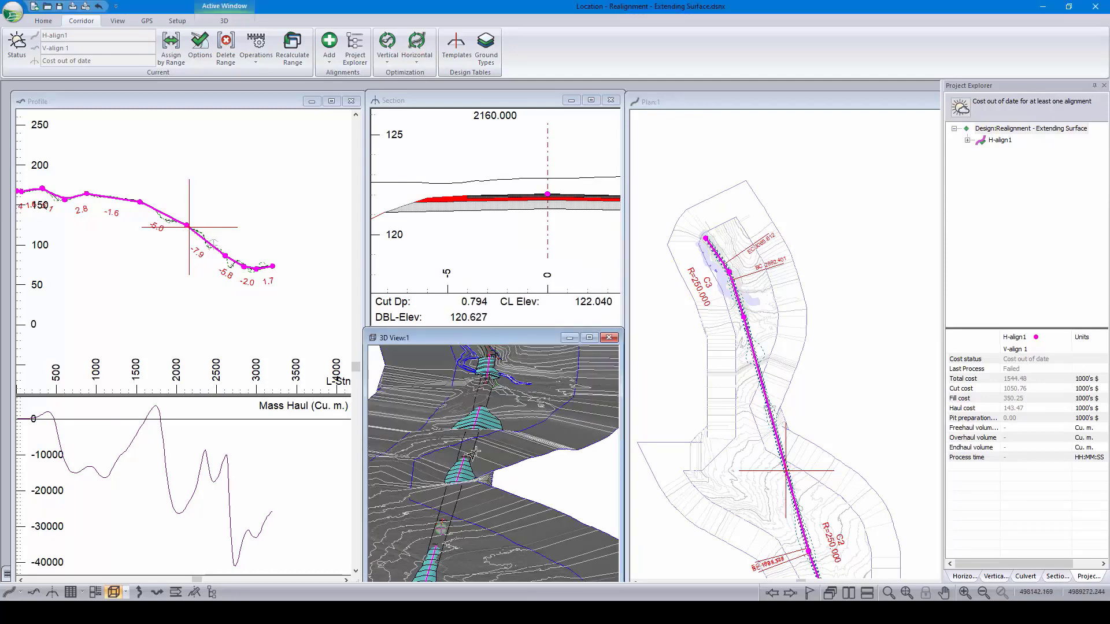
Step: Examine the cross section at station 2380 and the surrounding 3D surface where H-align1 crosses the extended terrain
{"action": "left_click", "coordinate": [775, 416]}
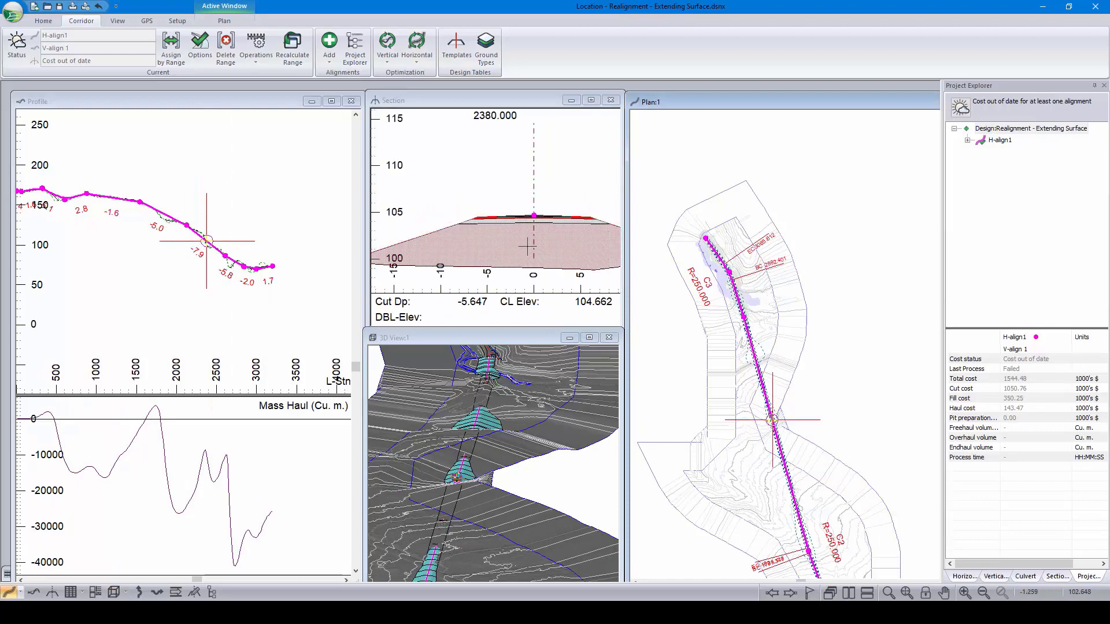
{"action": "middle_click_drag", "start_coordinate": [528, 266], "coordinate": [545, 209]}
{"action": "scroll", "coordinate": [545, 209], "scroll_direction": "down", "scroll_amount": 1}
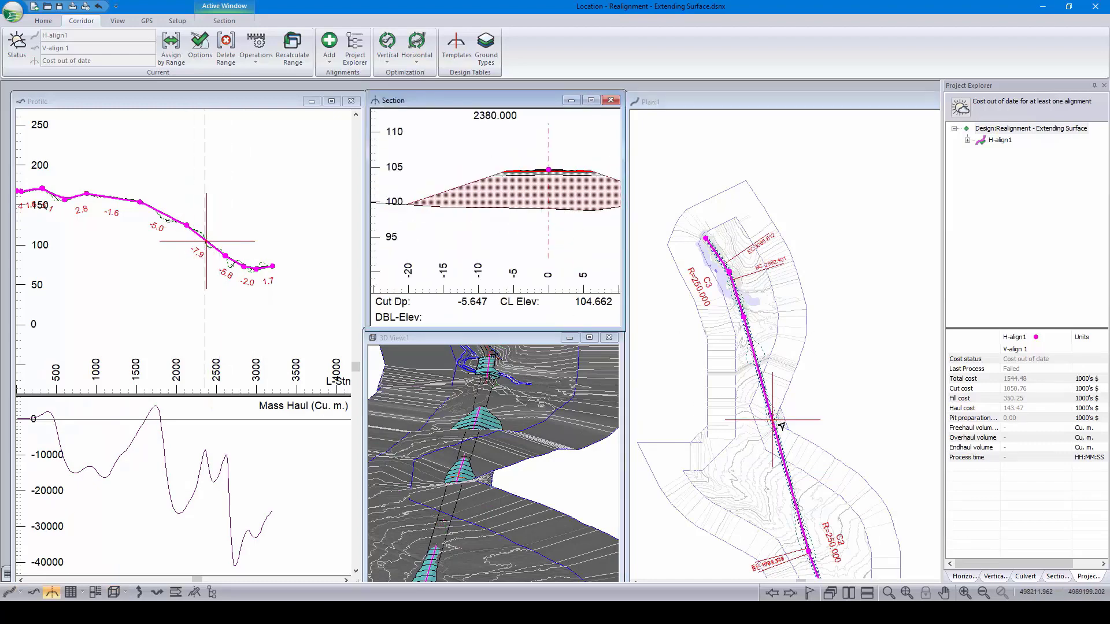
{"action": "left_click", "coordinate": [480, 468]}
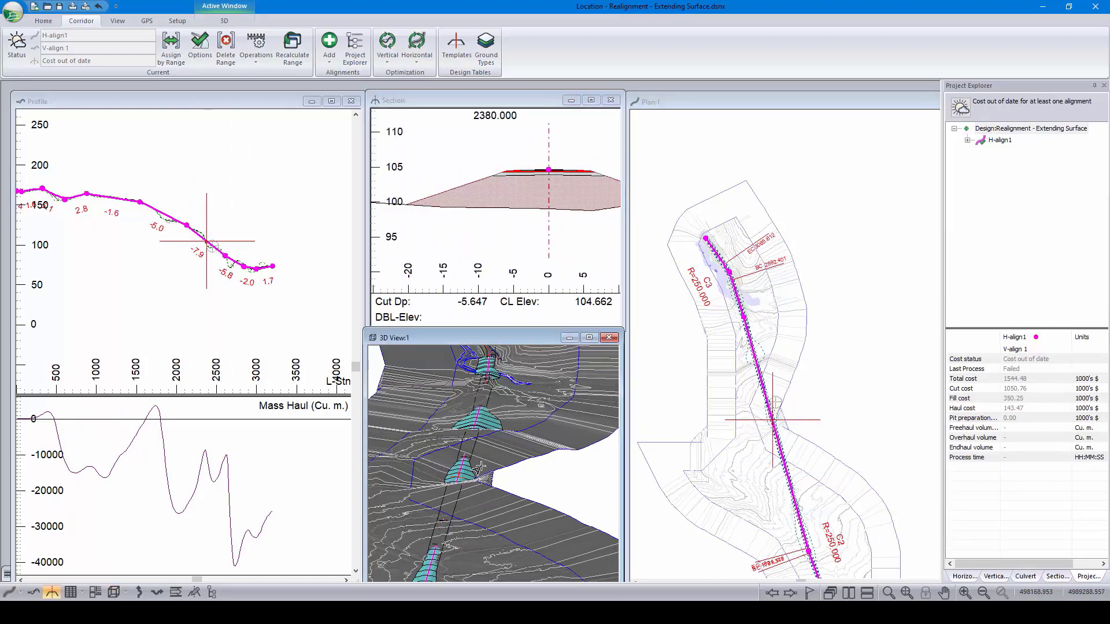
{"action": "left_click_drag", "start_coordinate": [480, 468], "coordinate": [444, 449]}
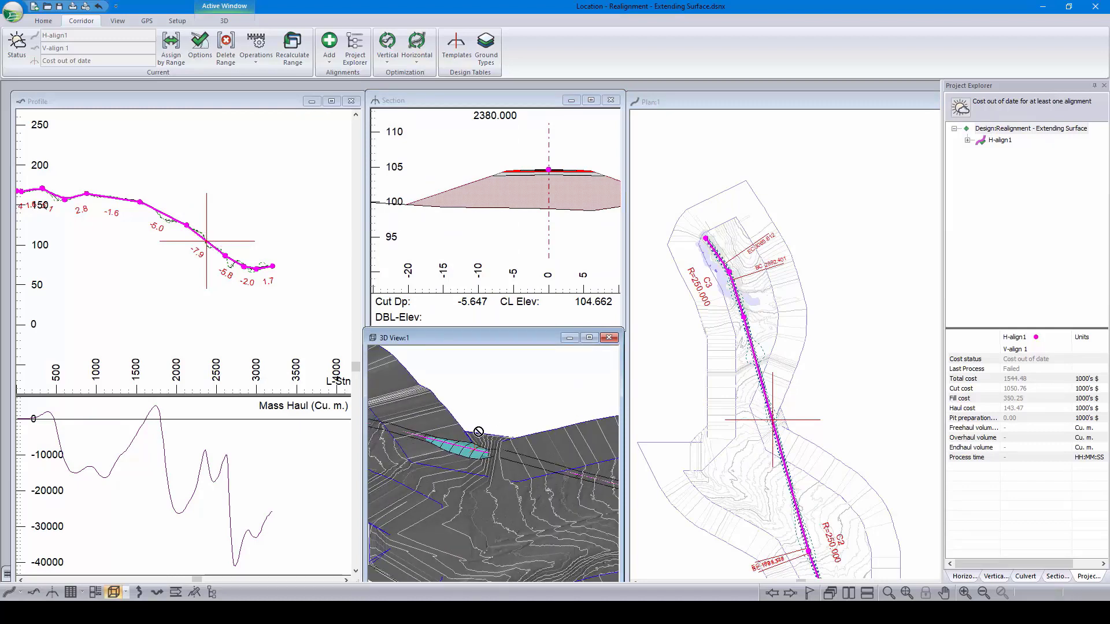
{"action": "mouse_move", "coordinate": [470, 434]}
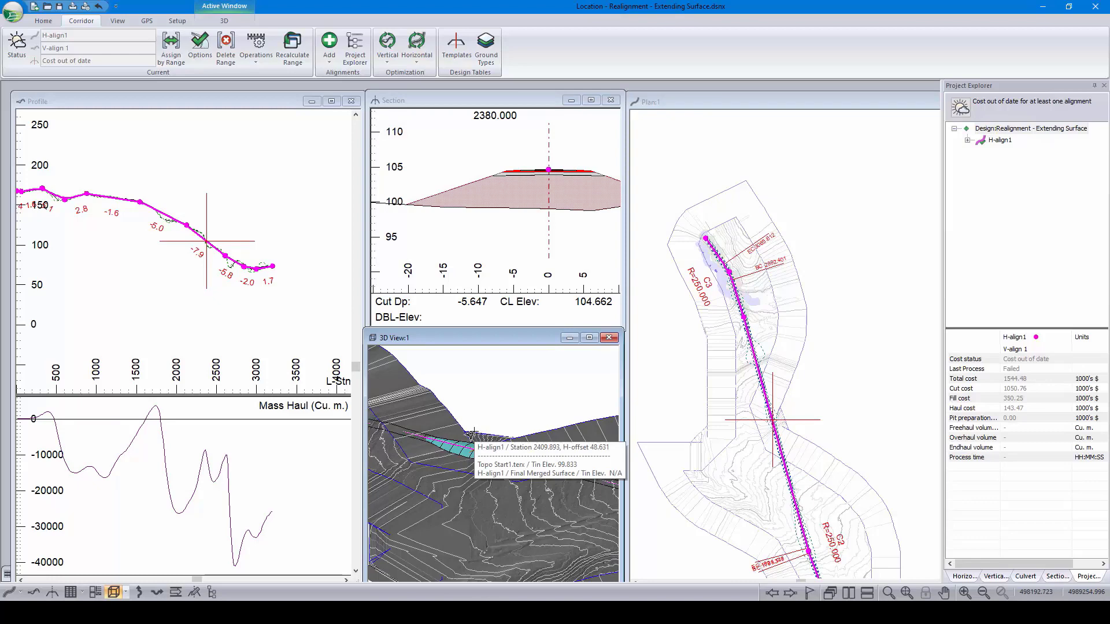
{"action": "left_click_drag", "start_coordinate": [428, 467], "coordinate": [527, 471]}
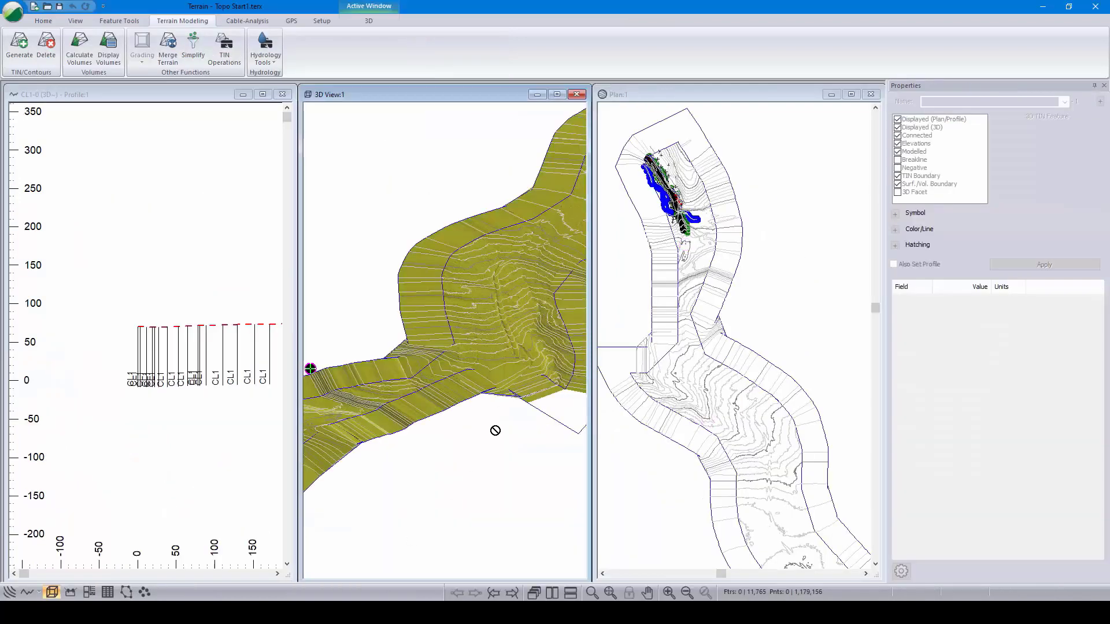
Step: Return to the Topo Start1 terrain, delete the buffered TIN boundary feature and regenerate the triangles and contours
{"action": "middle_click_drag", "start_coordinate": [540, 419], "coordinate": [480, 393]}
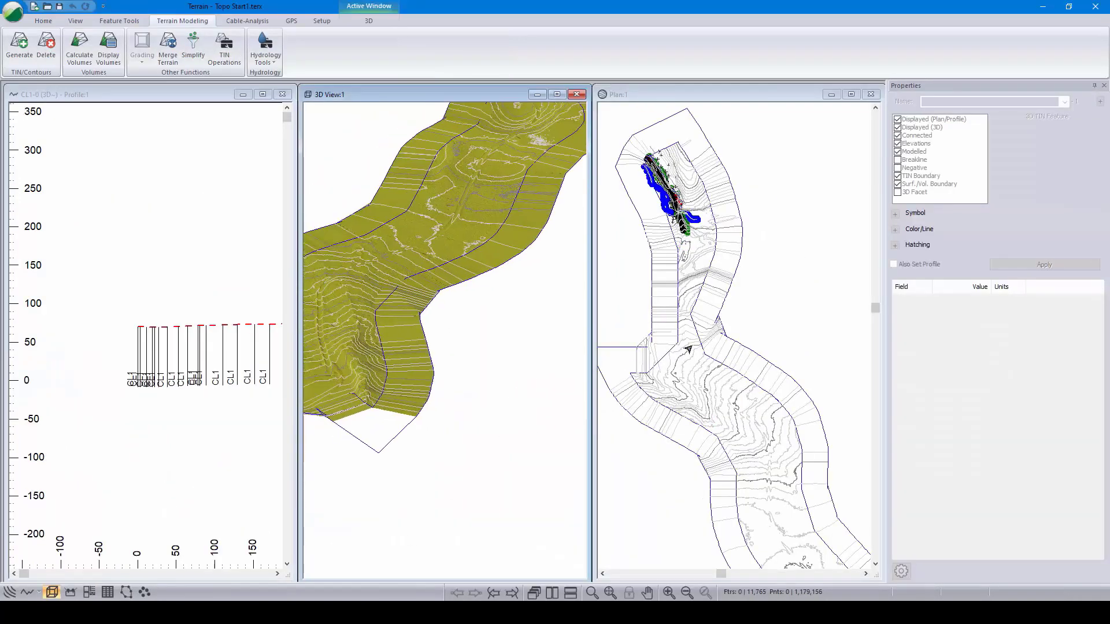
{"action": "left_click", "coordinate": [732, 343]}
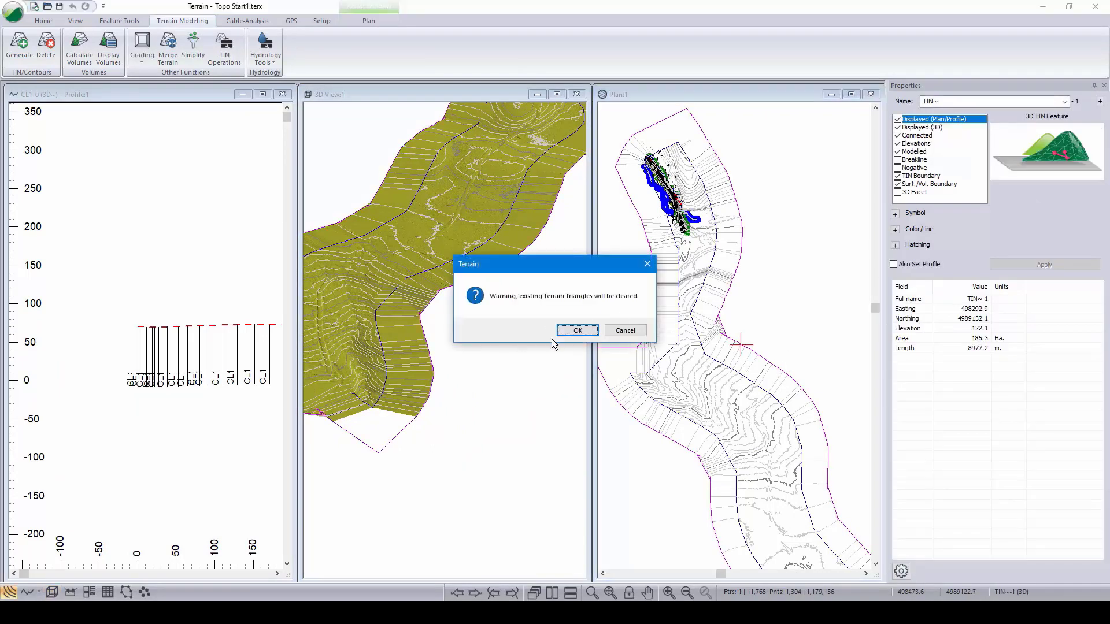
{"action": "left_click", "coordinate": [577, 330]}
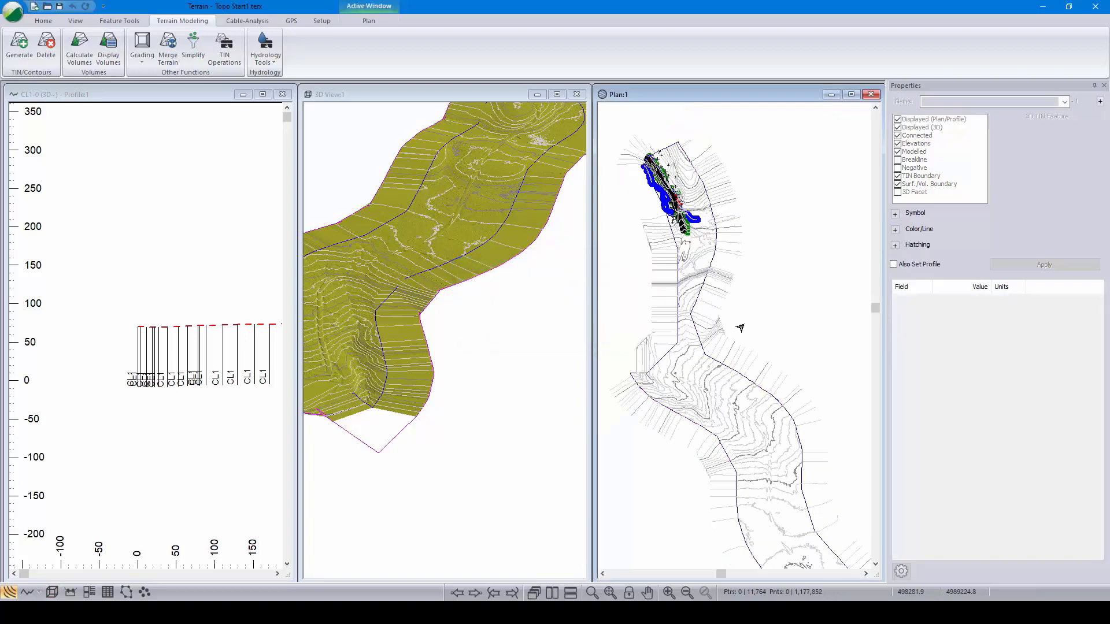
{"action": "left_click", "coordinate": [19, 45]}
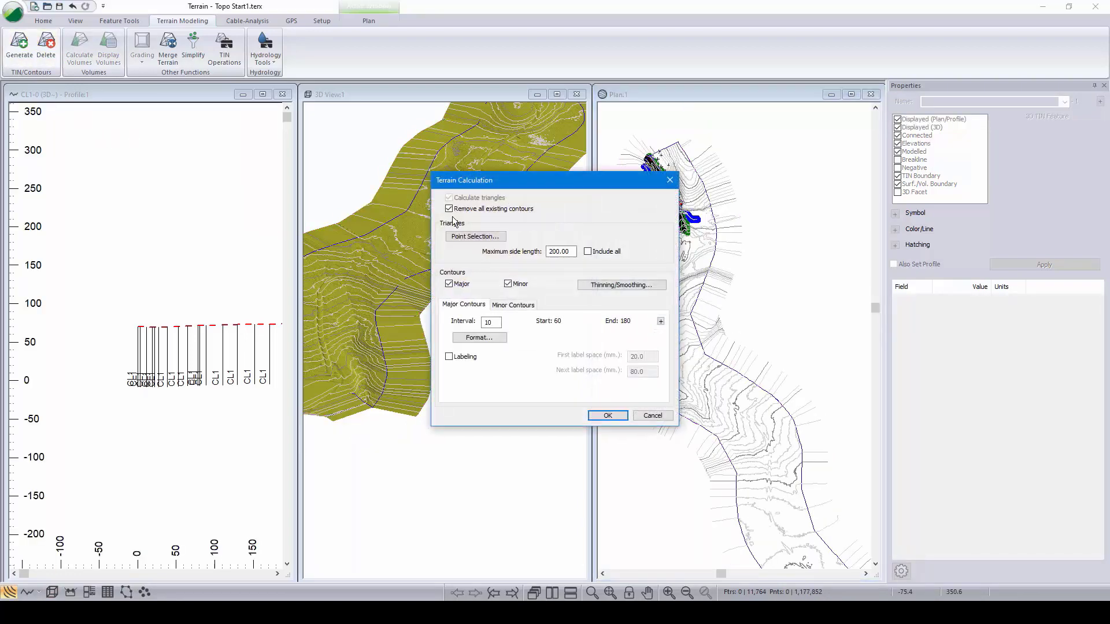
{"action": "left_click", "coordinate": [607, 416]}
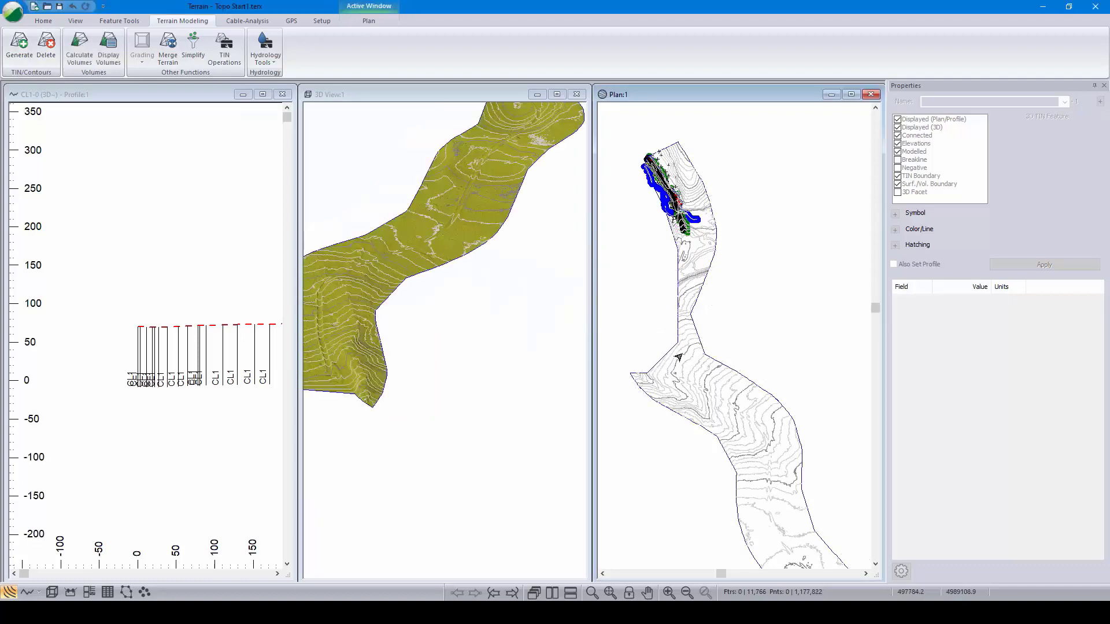
Step: Create a feature named Added Survey Pt with the mouse and place its point beside the narrow section of the TIN boundary
{"action": "scroll", "coordinate": [700, 370], "scroll_direction": "up", "scroll_amount": 3}
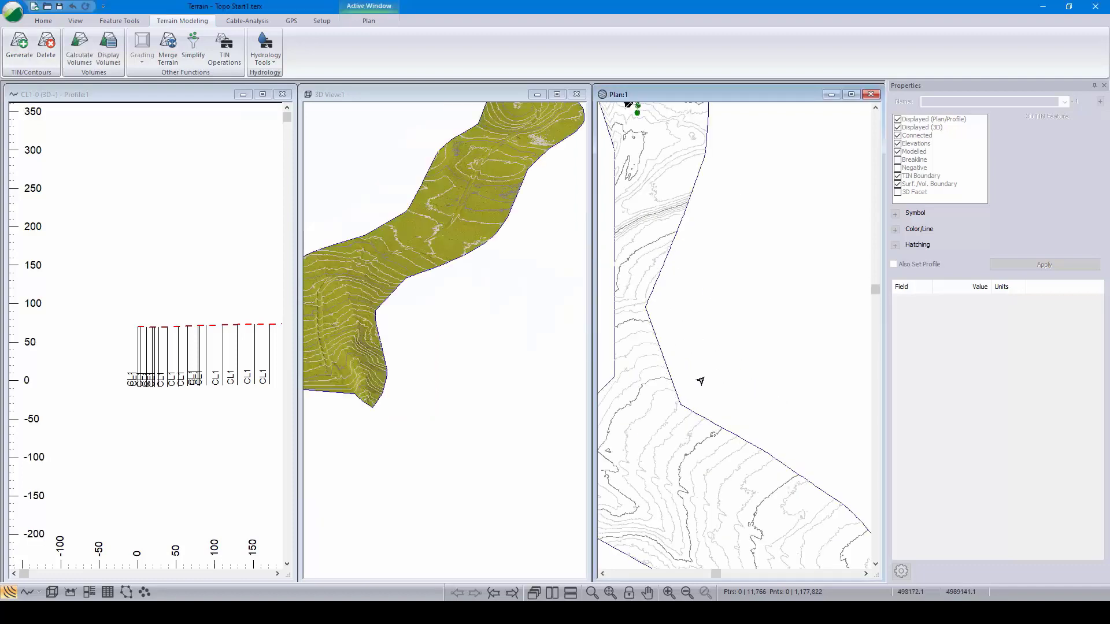
{"action": "middle_click_drag", "start_coordinate": [700, 381], "coordinate": [699, 393]}
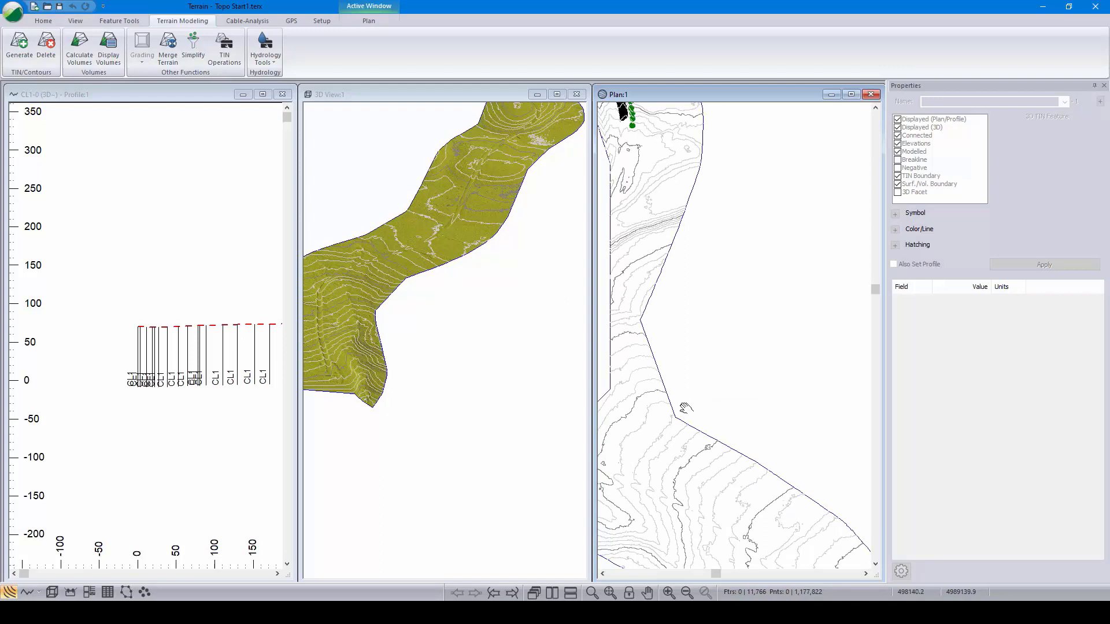
{"action": "scroll", "coordinate": [700, 399], "scroll_direction": "down", "scroll_amount": 1}
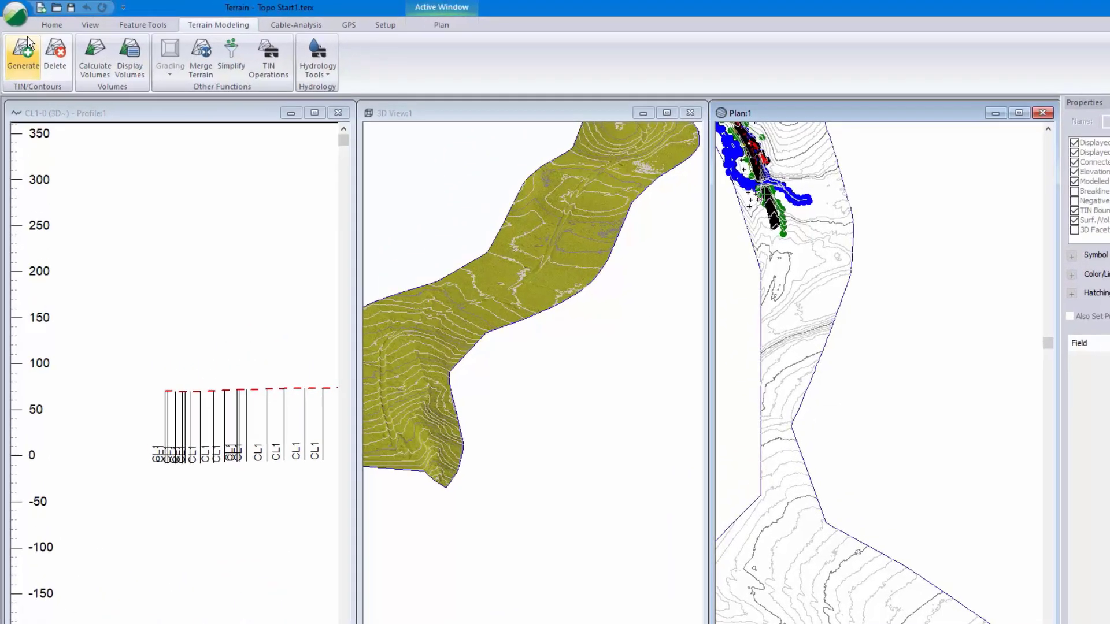
{"action": "left_click", "coordinate": [44, 20]}
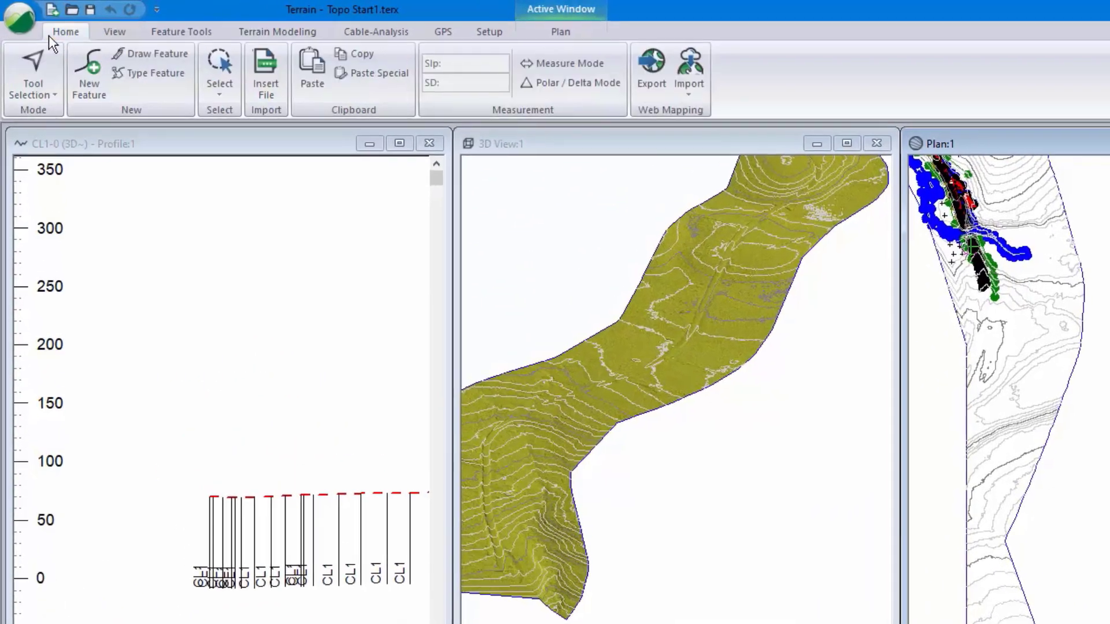
{"action": "left_click", "coordinate": [86, 81]}
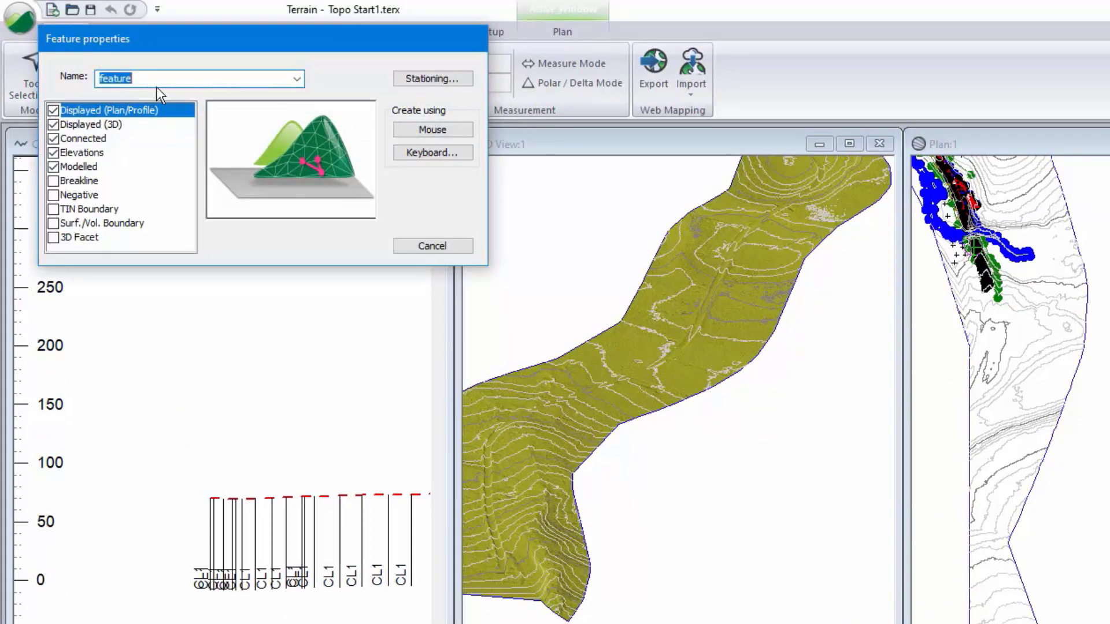
{"action": "type", "text": "Added Survey Pt"}
{"action": "left_click", "coordinate": [435, 133]}
{"action": "left_click", "coordinate": [760, 461]}
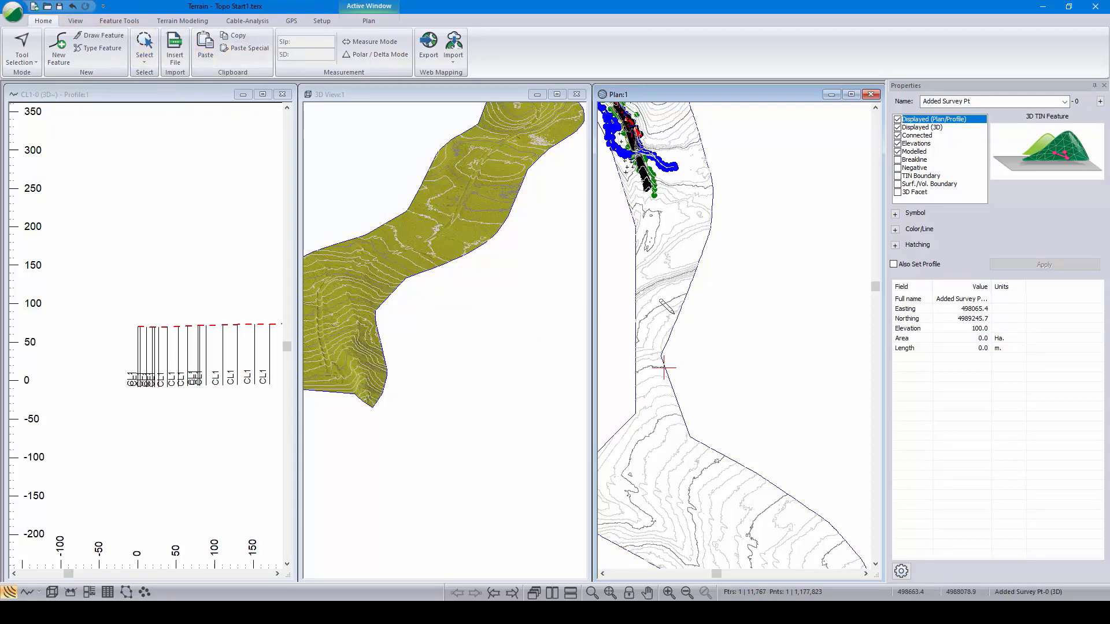
{"action": "left_click", "coordinate": [664, 367]}
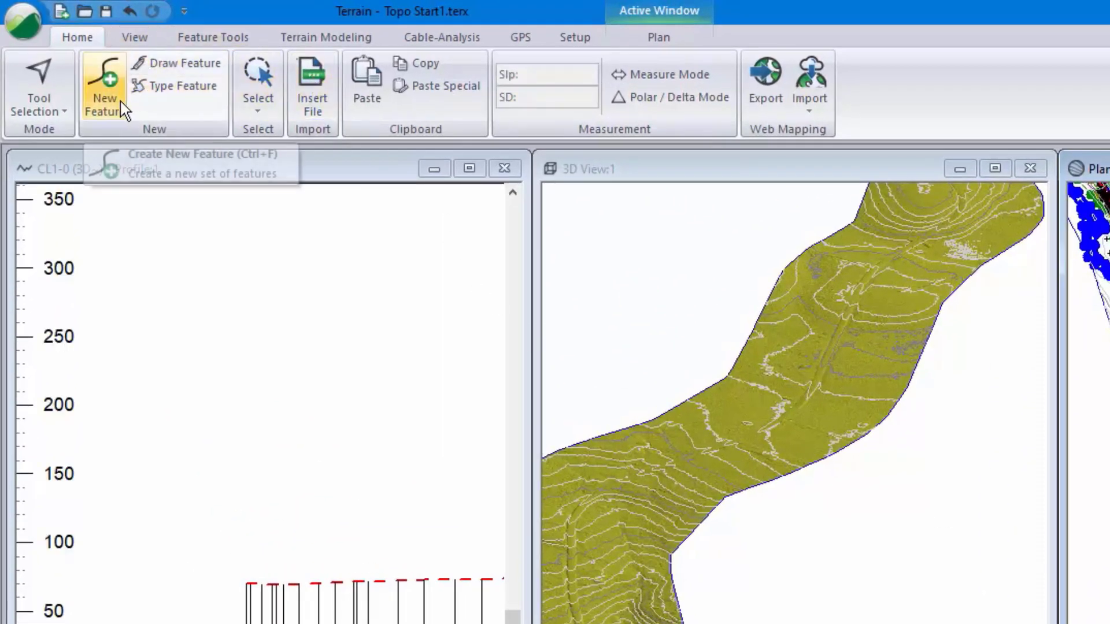
{"action": "left_click", "coordinate": [205, 38]}
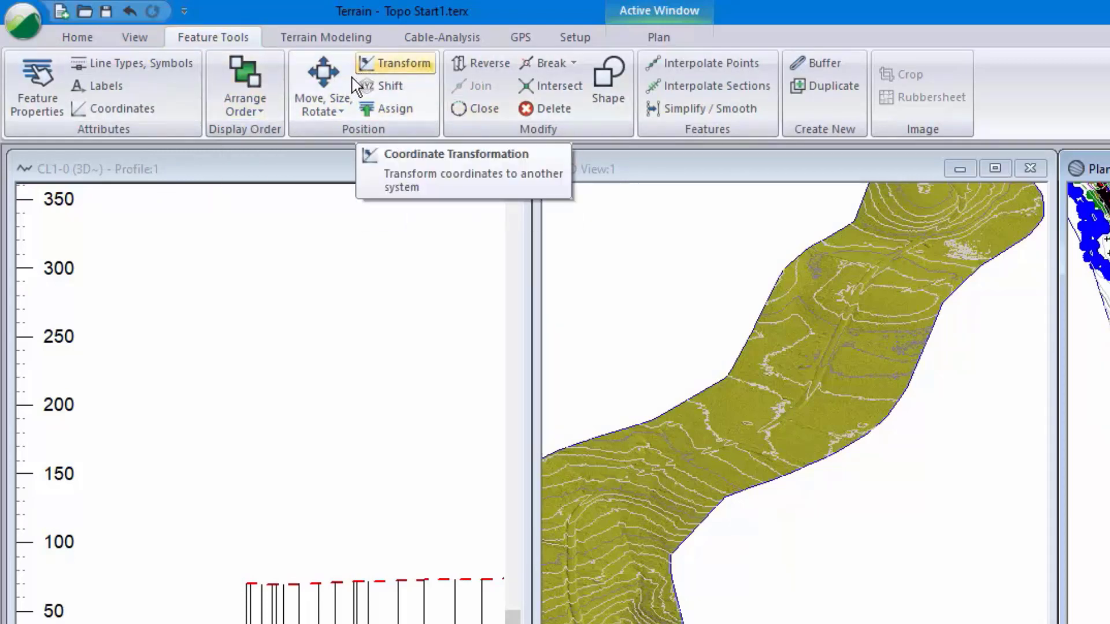
Step: Switch the Added Survey Pt coordinates to survey format and add a shot with azimuth 90, distance 120 and slope -15%
{"action": "left_click", "coordinate": [130, 109]}
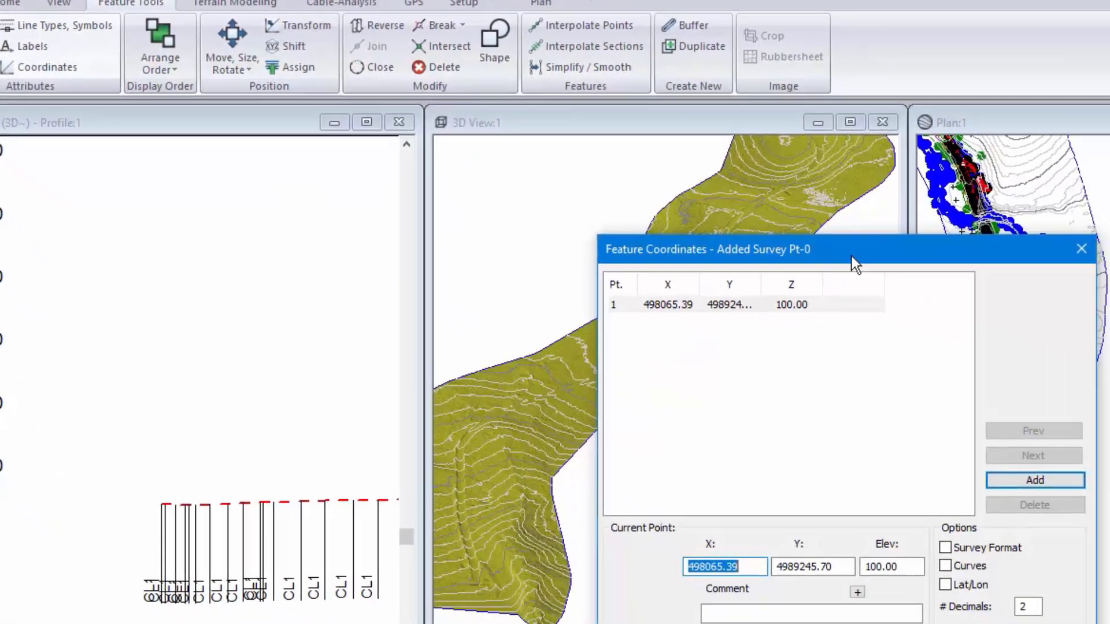
{"action": "left_click_drag", "start_coordinate": [984, 306], "coordinate": [679, 282]}
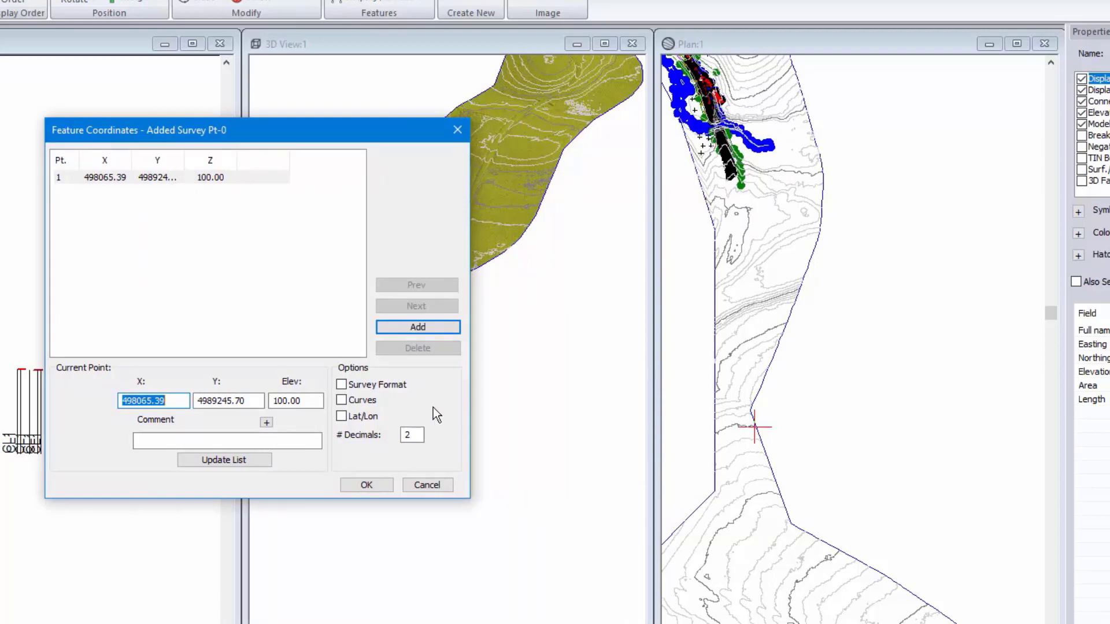
{"action": "left_click", "coordinate": [341, 385]}
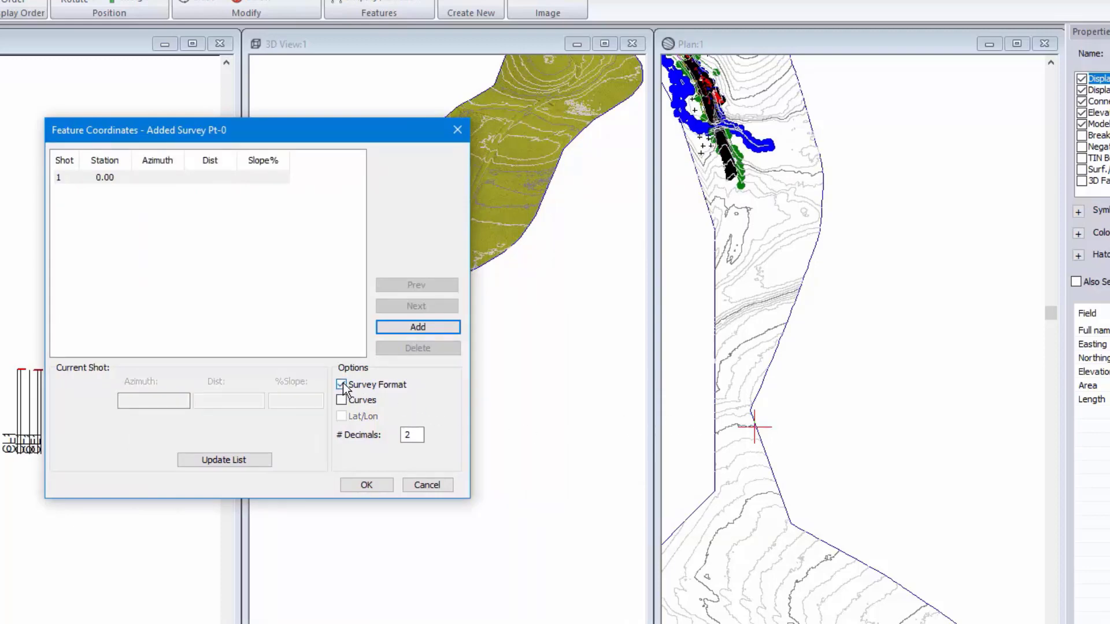
{"action": "left_click", "coordinate": [408, 323]}
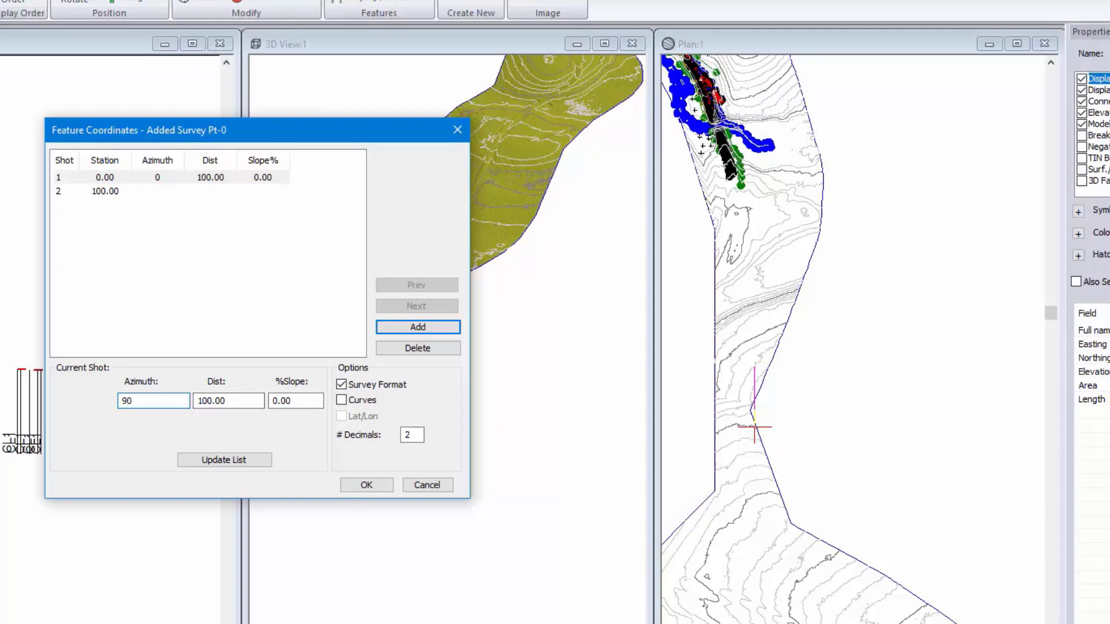
{"action": "type", "text": "90"}
{"action": "key", "text": "Tab"}
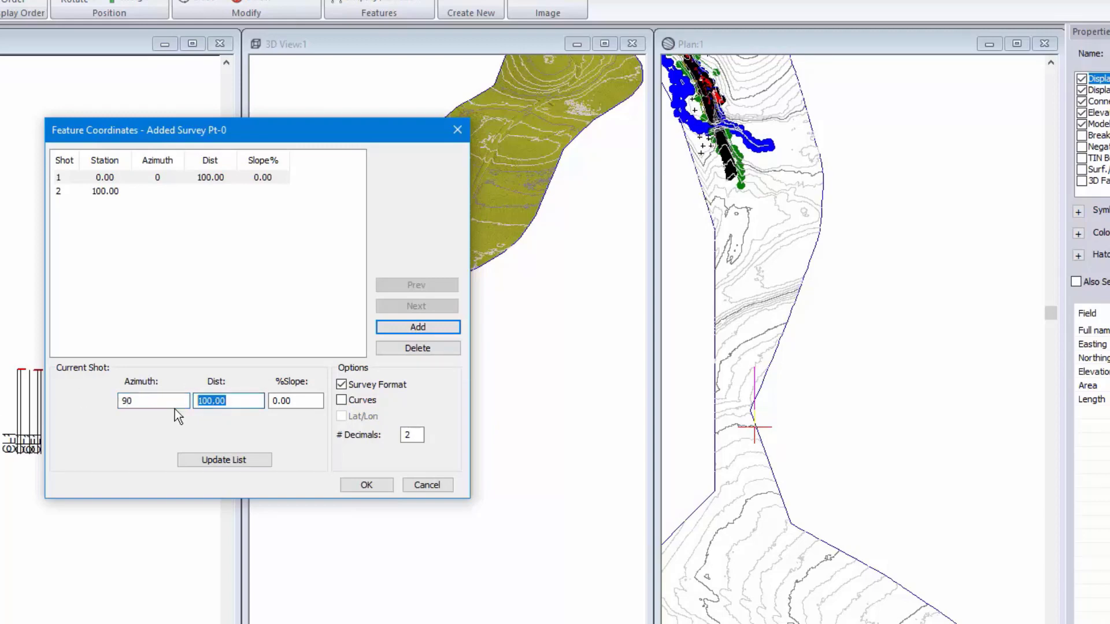
{"action": "type", "text": "120"}
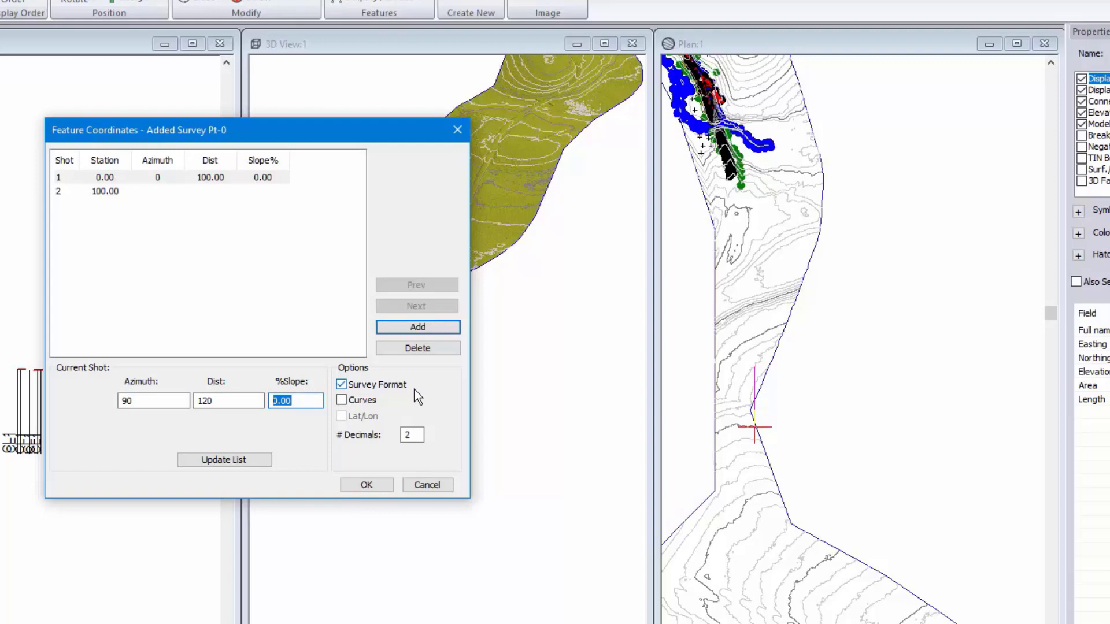
{"action": "type", "text": "-15"}
{"action": "left_click", "coordinate": [220, 461]}
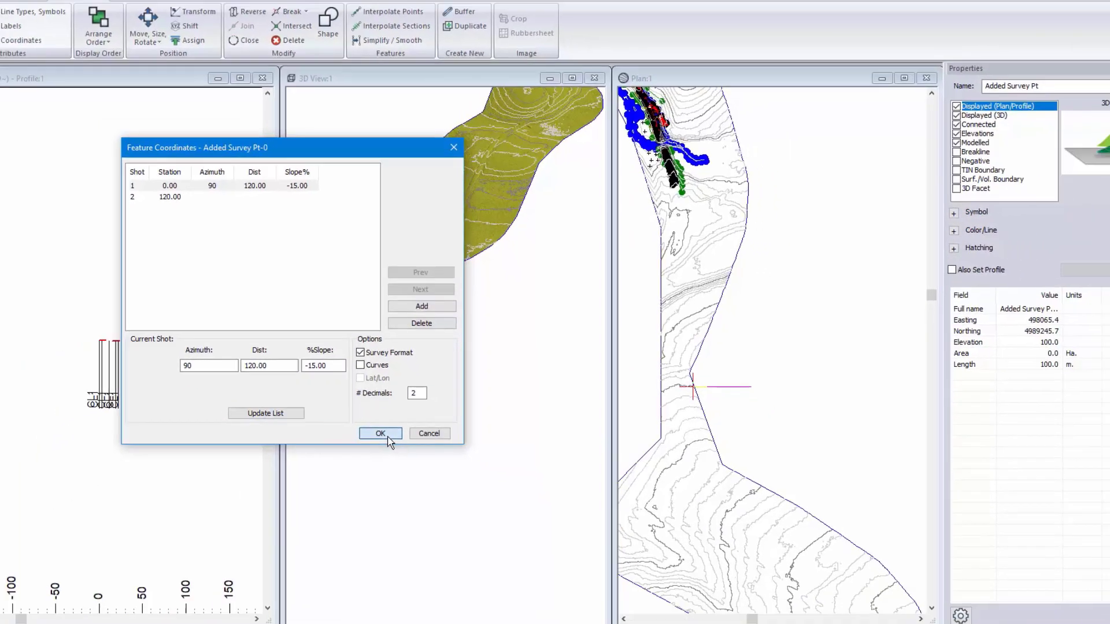
{"action": "left_click", "coordinate": [366, 485]}
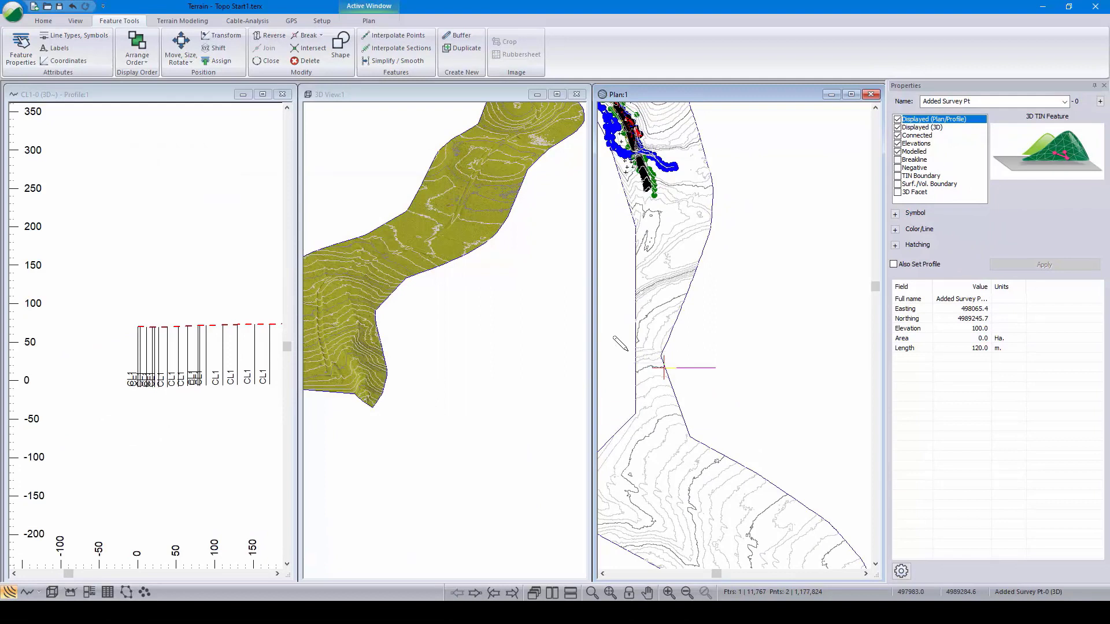
Step: Create a second Added Survey Pt feature with the mouse, placing its point on the TIN boundary just north of the first shot
{"action": "key", "text": "Escape"}
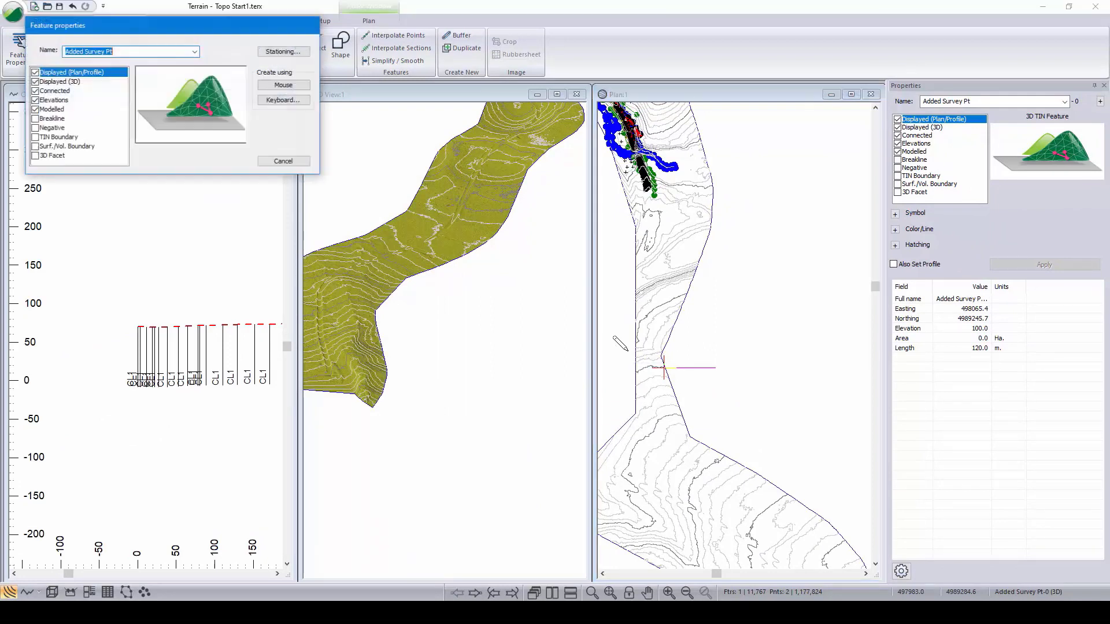
{"action": "left_click", "coordinate": [277, 85]}
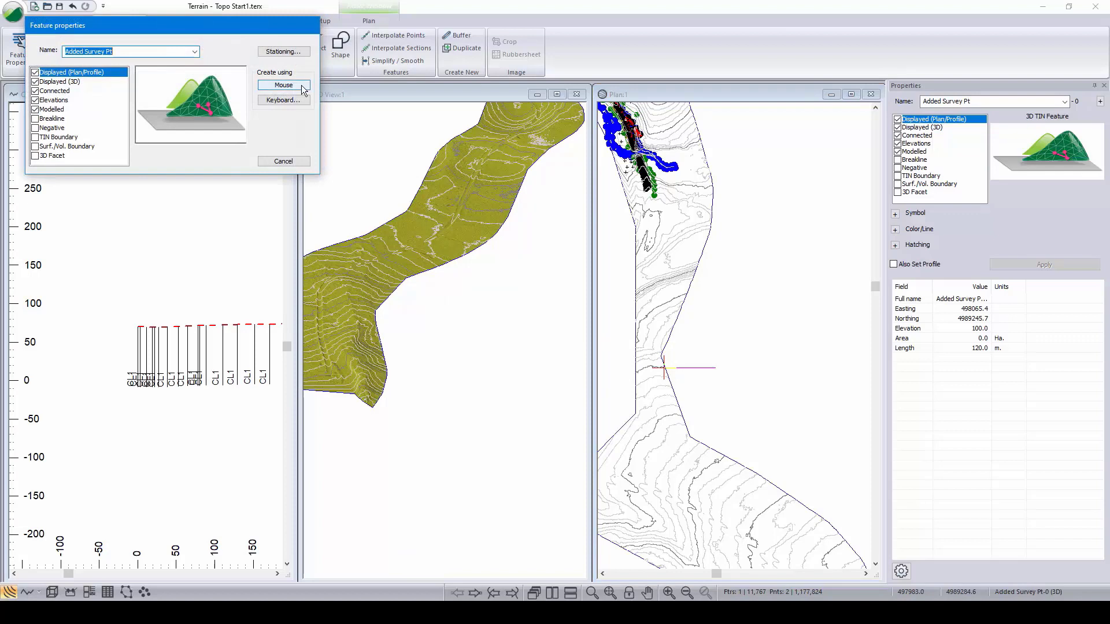
{"action": "key", "text": "Return"}
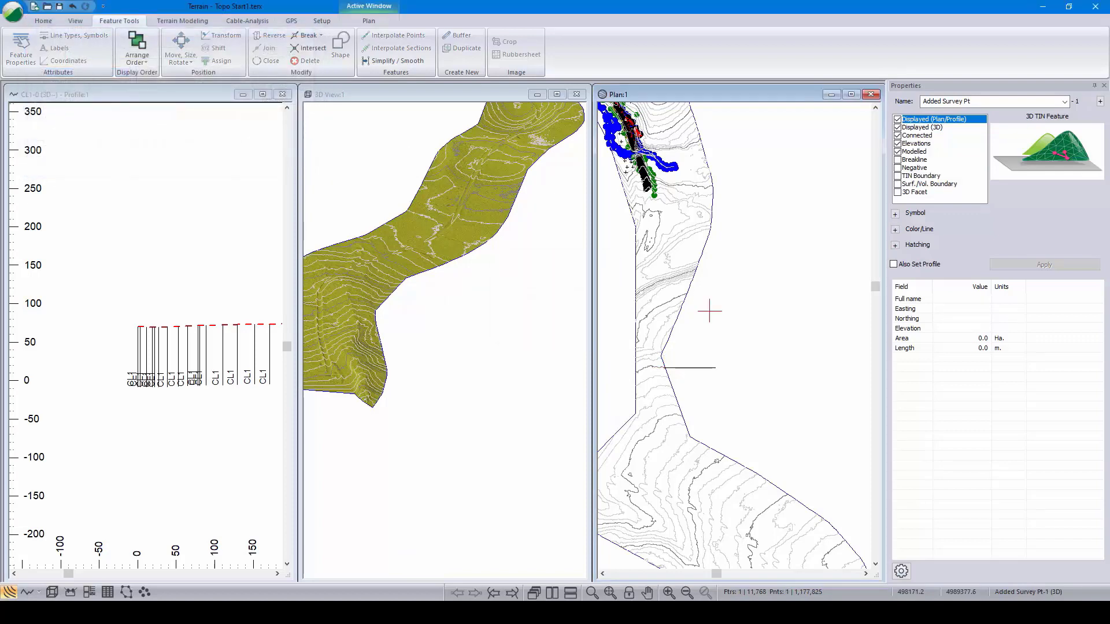
{"action": "left_click", "coordinate": [668, 329]}
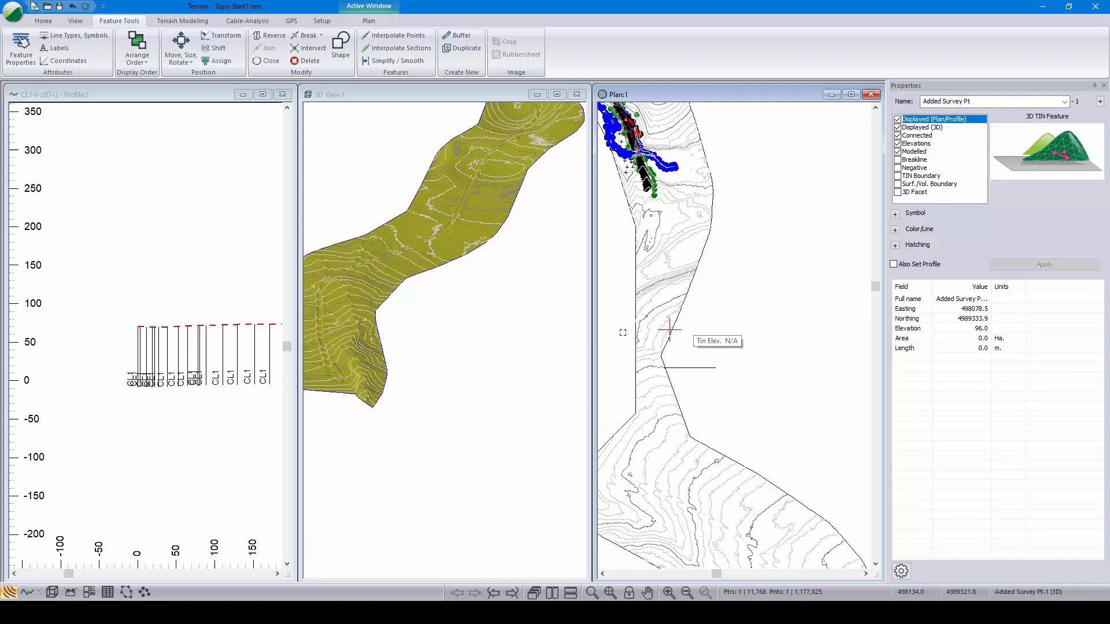
Step: Add a survey shot to the second Added Survey Pt feature with azimuth 90, distance 85 and slope 5%
{"action": "left_click", "coordinate": [64, 61]}
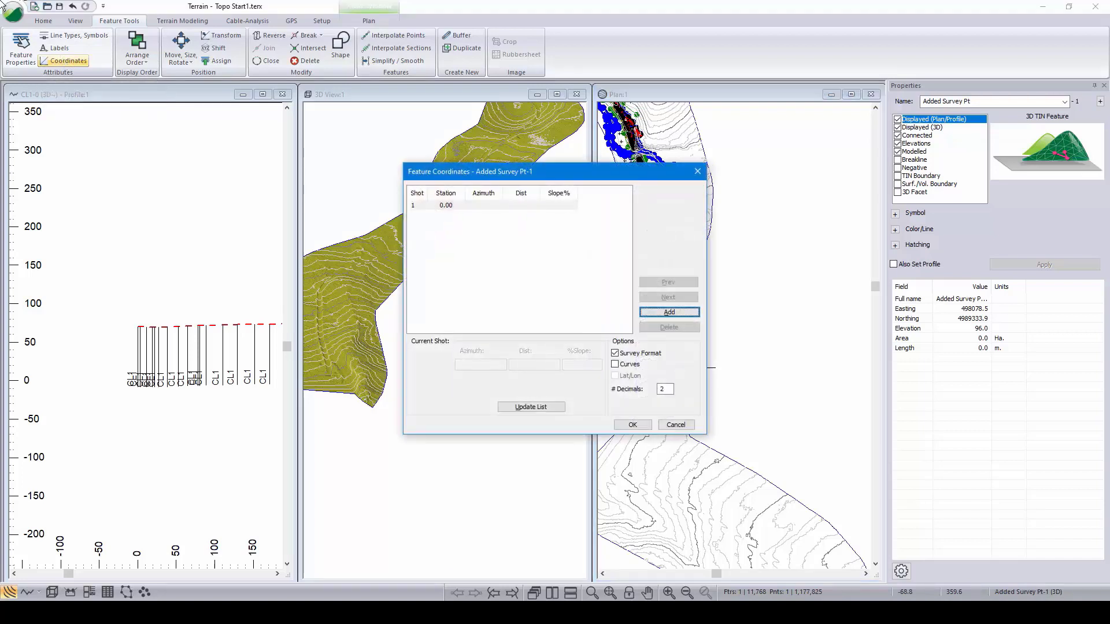
{"action": "left_click", "coordinate": [669, 312]}
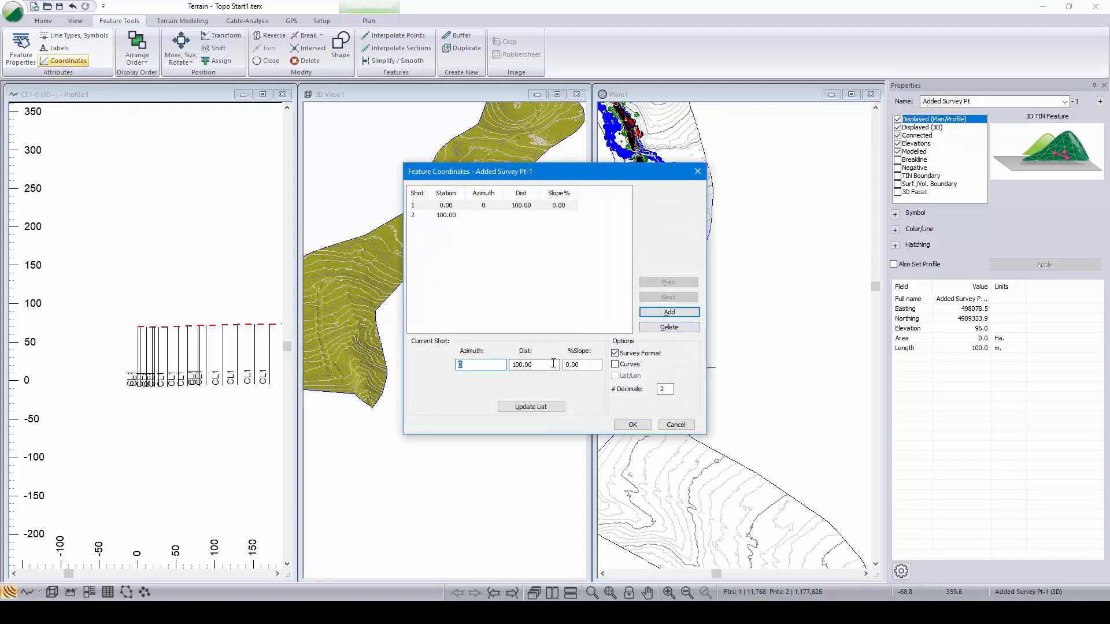
{"action": "type", "text": "85"}
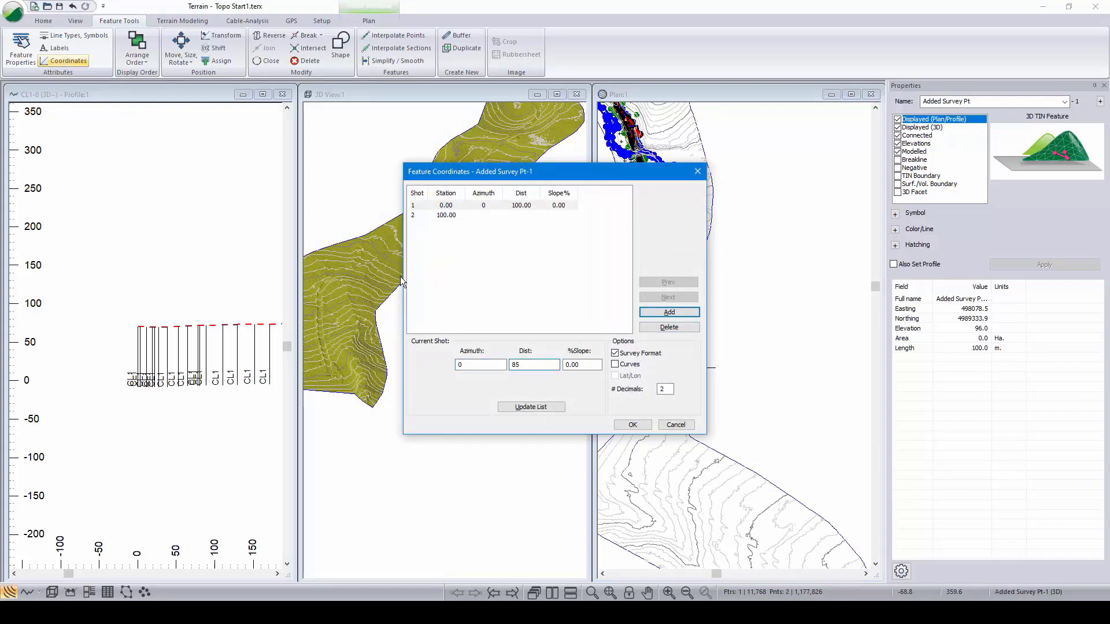
{"action": "key", "text": "Tab"}
{"action": "type", "text": "5"}
{"action": "left_click", "coordinate": [477, 364]}
{"action": "type", "text": "90"}
{"action": "left_click", "coordinate": [537, 407]}
{"action": "left_click", "coordinate": [643, 424]}
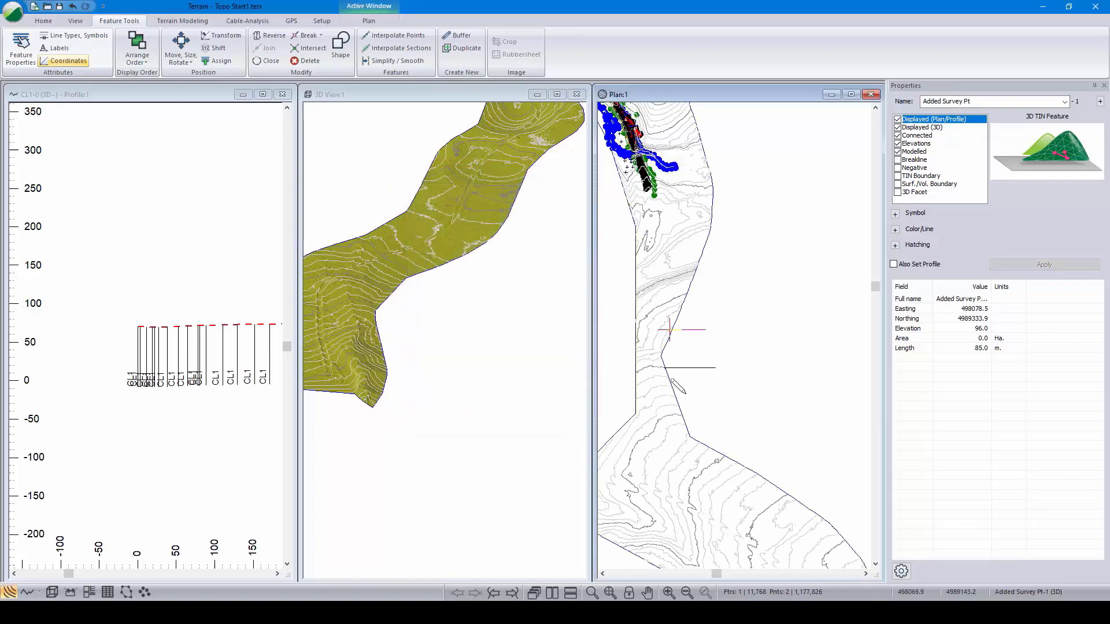
{"action": "middle_click_drag", "start_coordinate": [414, 398], "coordinate": [533, 318]}
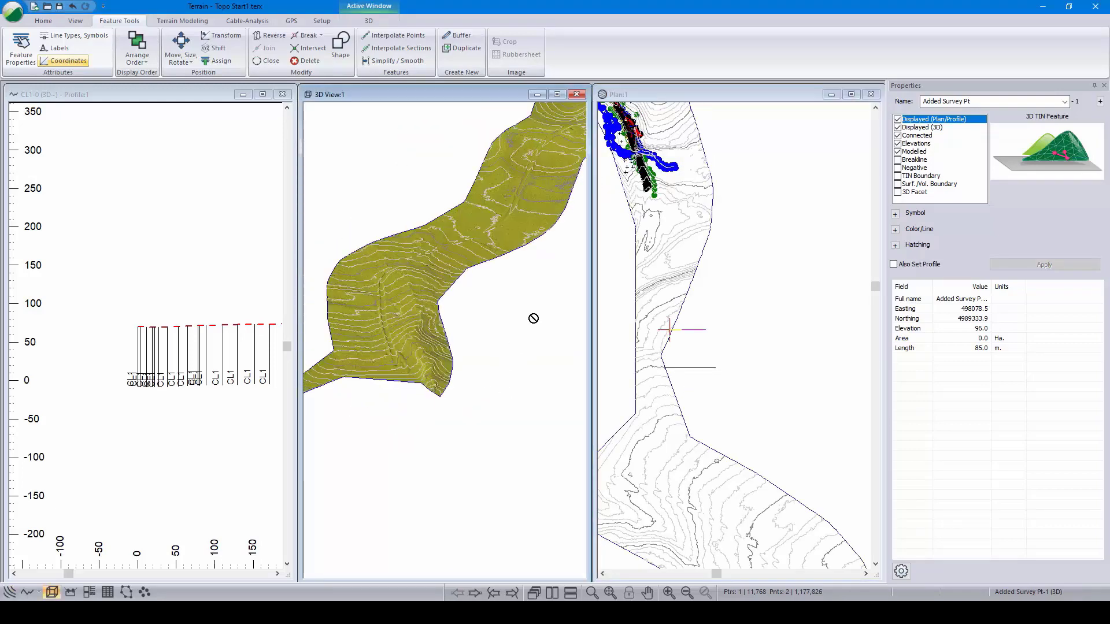
{"action": "middle_click_drag", "start_coordinate": [462, 350], "coordinate": [508, 347]}
Step: Select both Added Survey Pt features and apply a Circle Filled (Large) symbol with the Cross 3D type
{"action": "right_click", "coordinate": [801, 284]}
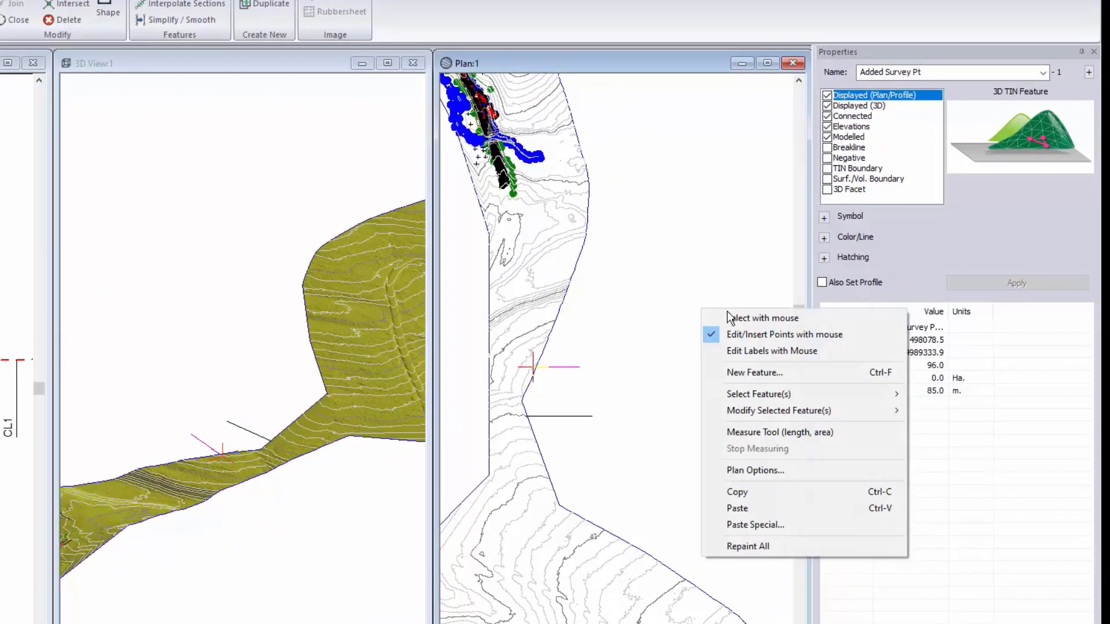
{"action": "left_click", "coordinate": [821, 287]}
{"action": "left_click", "coordinate": [577, 391]}
{"action": "left_click", "coordinate": [564, 417]}
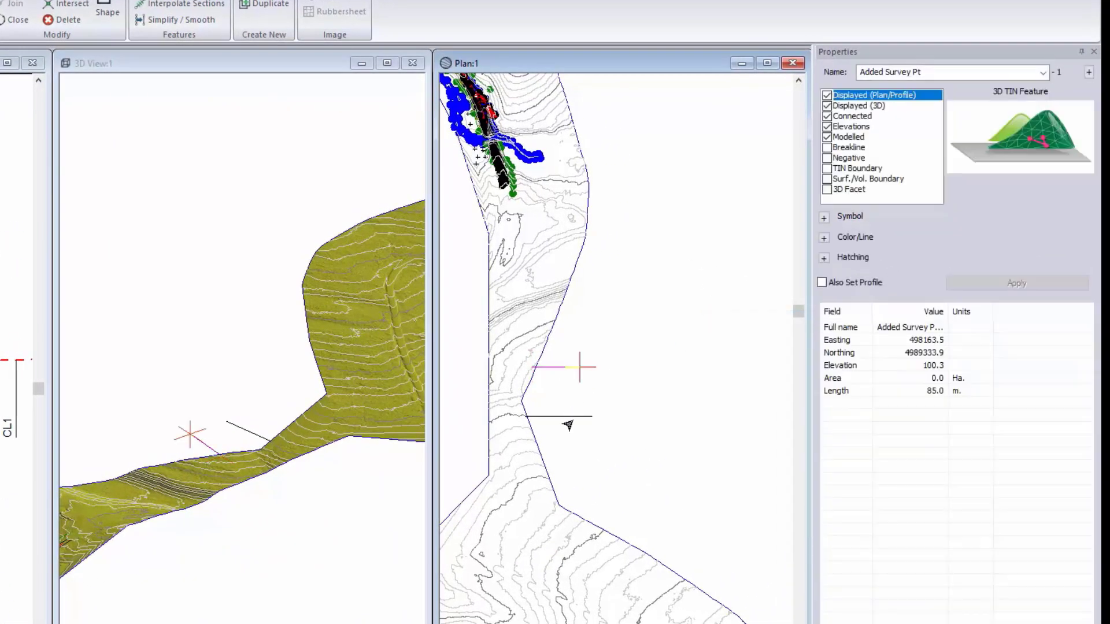
{"action": "left_click", "coordinate": [823, 218]}
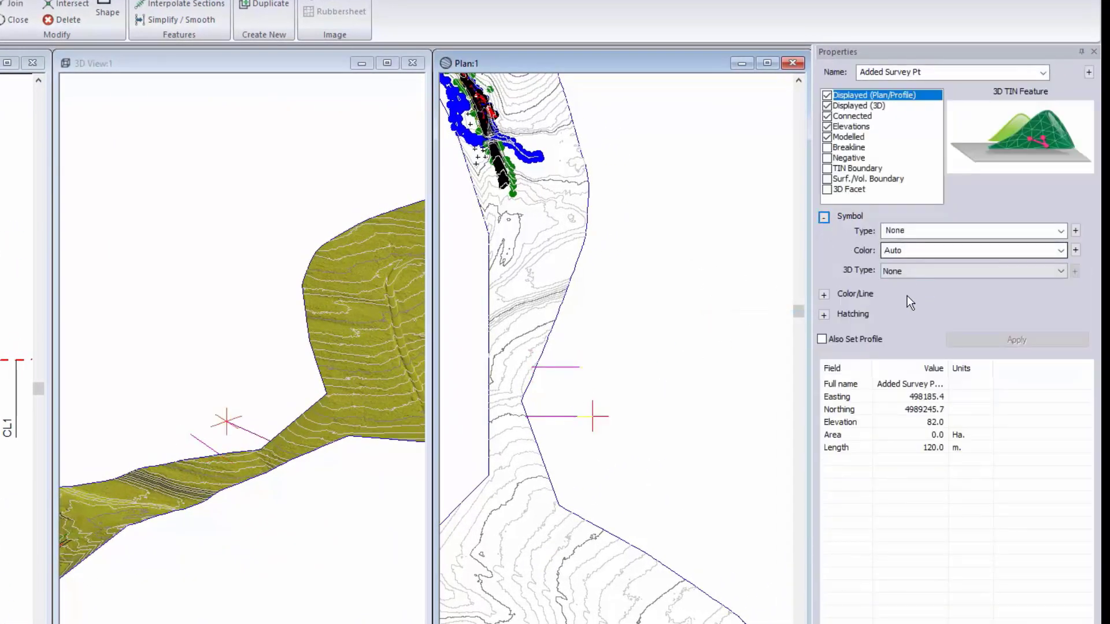
{"action": "left_click", "coordinate": [928, 272]}
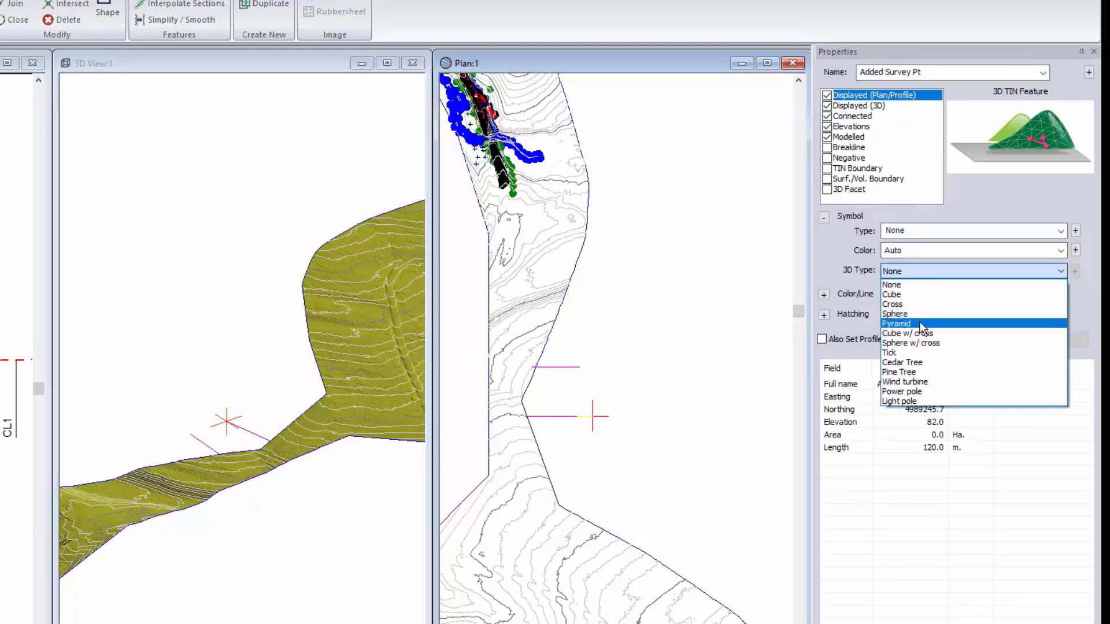
{"action": "left_click", "coordinate": [920, 317]}
{"action": "left_click", "coordinate": [932, 272]}
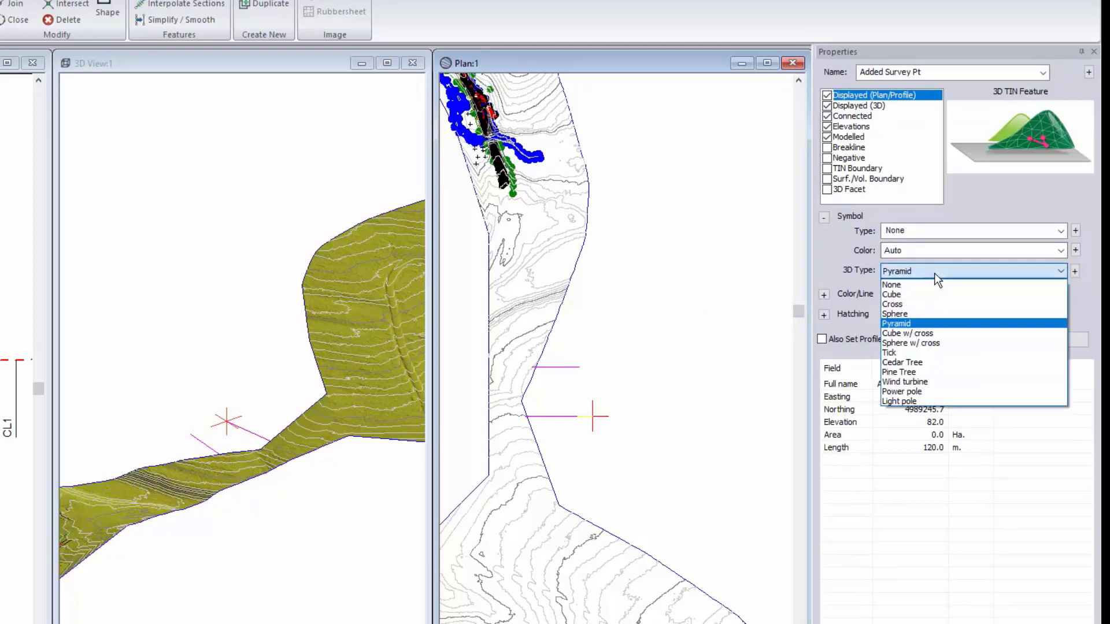
{"action": "left_click", "coordinate": [917, 307]}
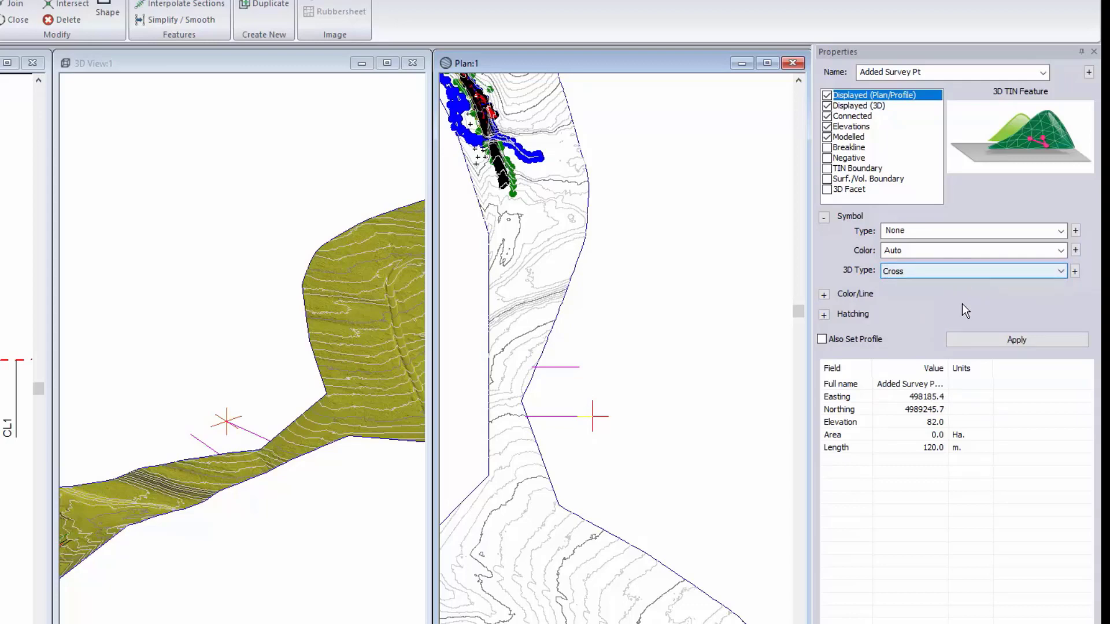
{"action": "left_click", "coordinate": [926, 230]}
{"action": "left_click", "coordinate": [975, 421]}
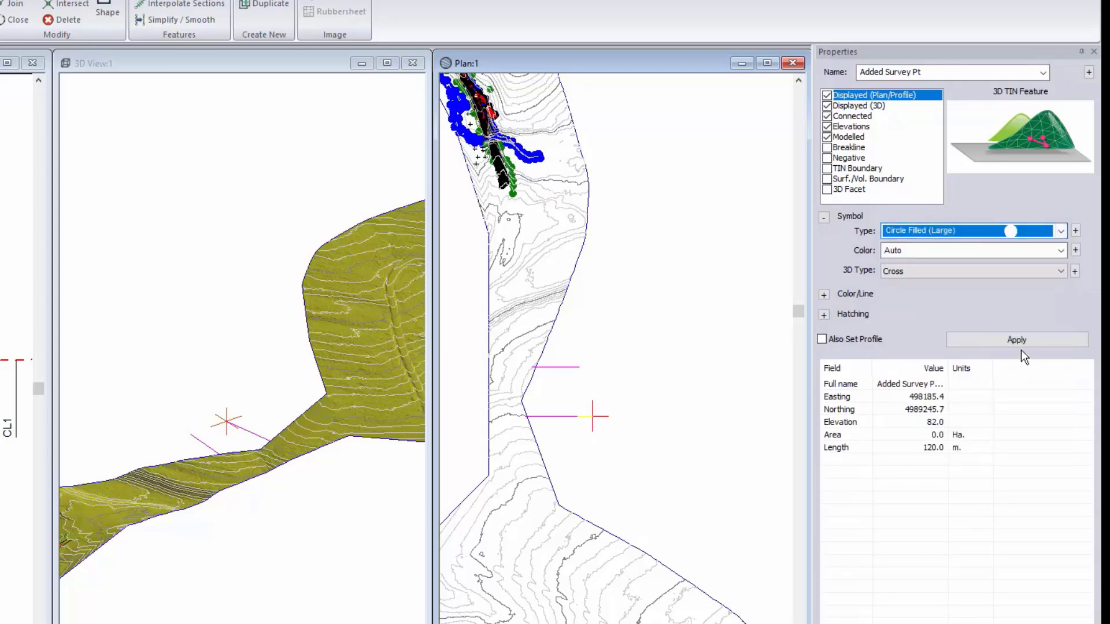
{"action": "left_click", "coordinate": [1024, 339]}
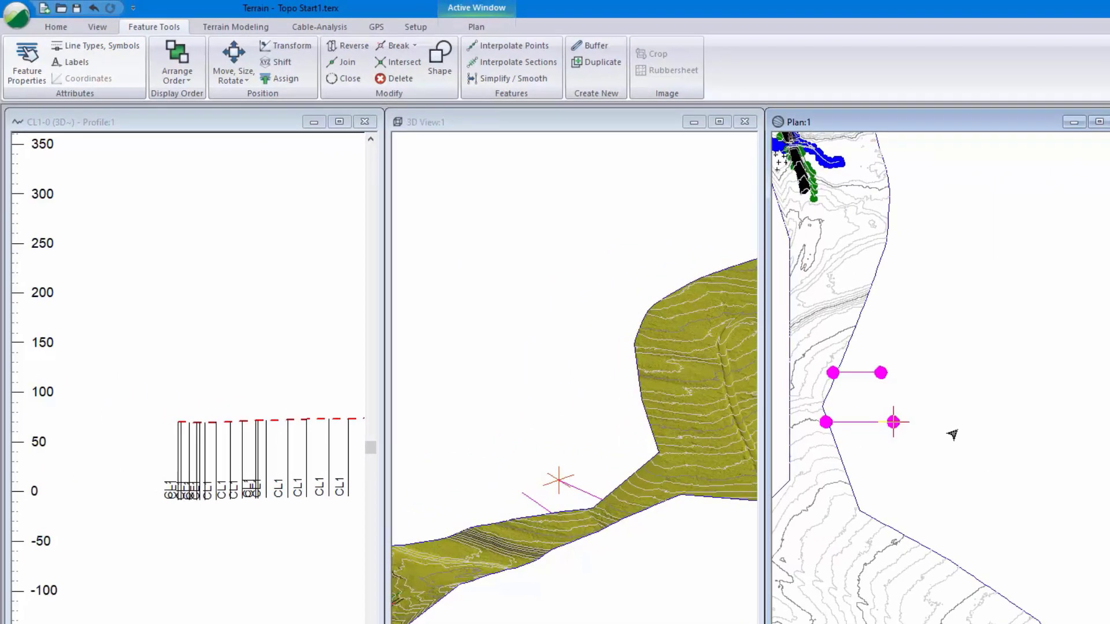
Step: Create a third Added Survey Pt feature with the mouse, placing its point on the TIN boundary south of the other two
{"action": "key", "text": "Insert"}
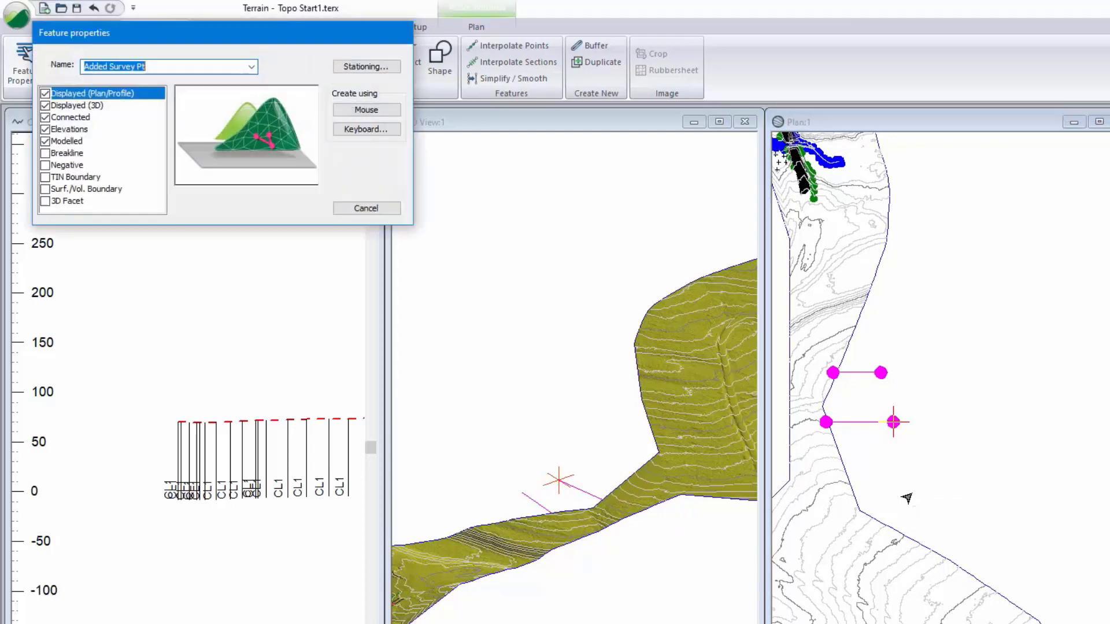
{"action": "left_click", "coordinate": [366, 110]}
{"action": "left_click", "coordinate": [698, 425]}
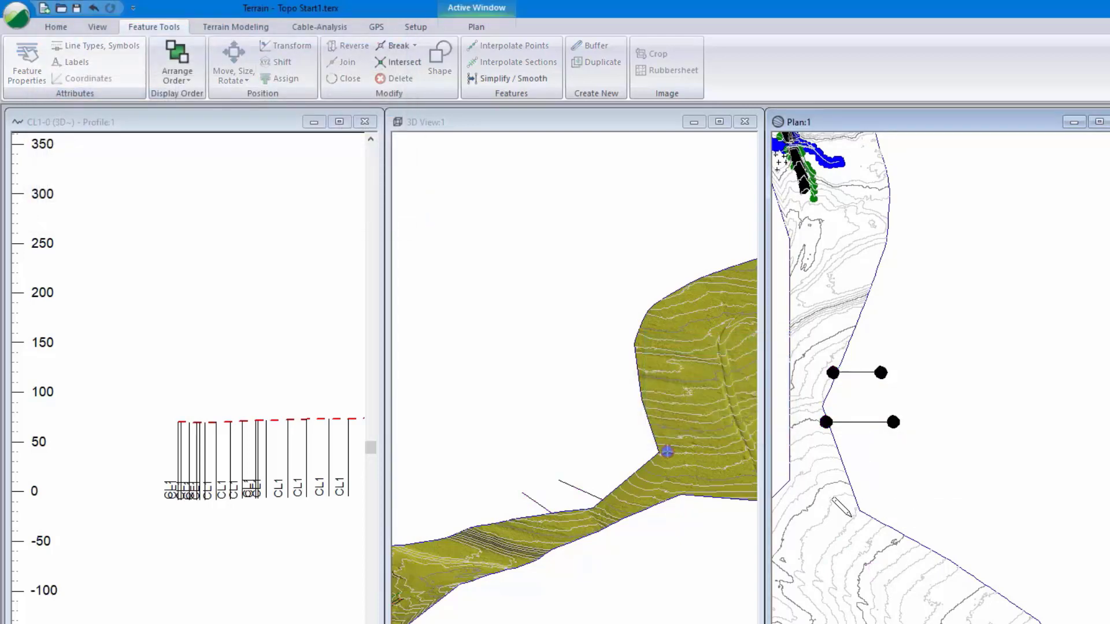
{"action": "left_click", "coordinate": [899, 490]}
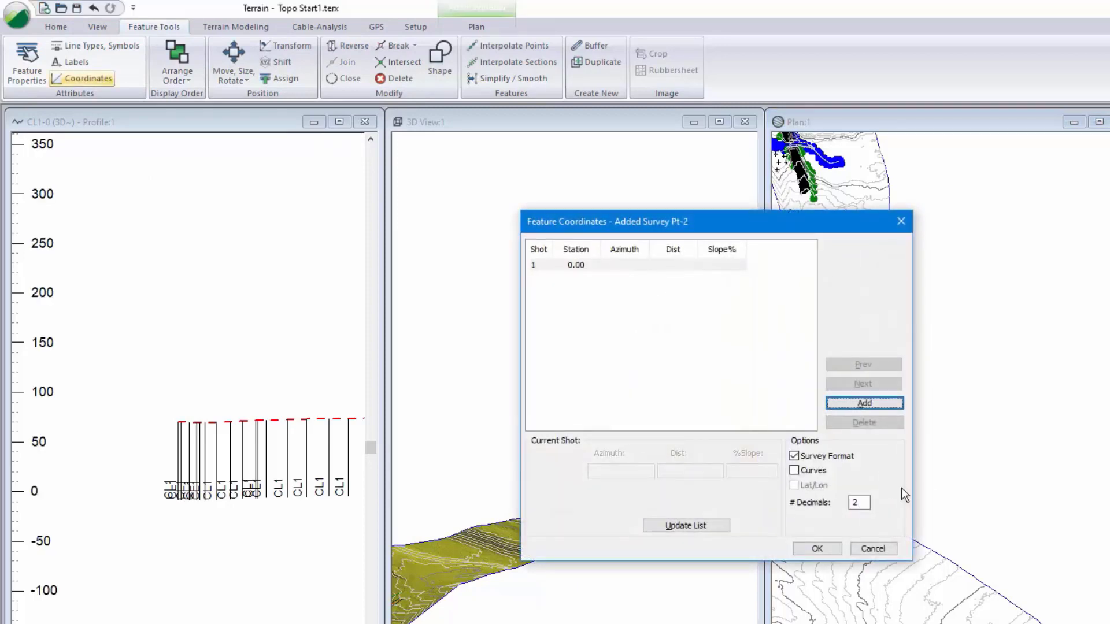
Step: Add a first survey shot to the third Added Survey Pt feature with azimuth 80, distance 30 and slope -10%
{"action": "left_click", "coordinate": [866, 402]}
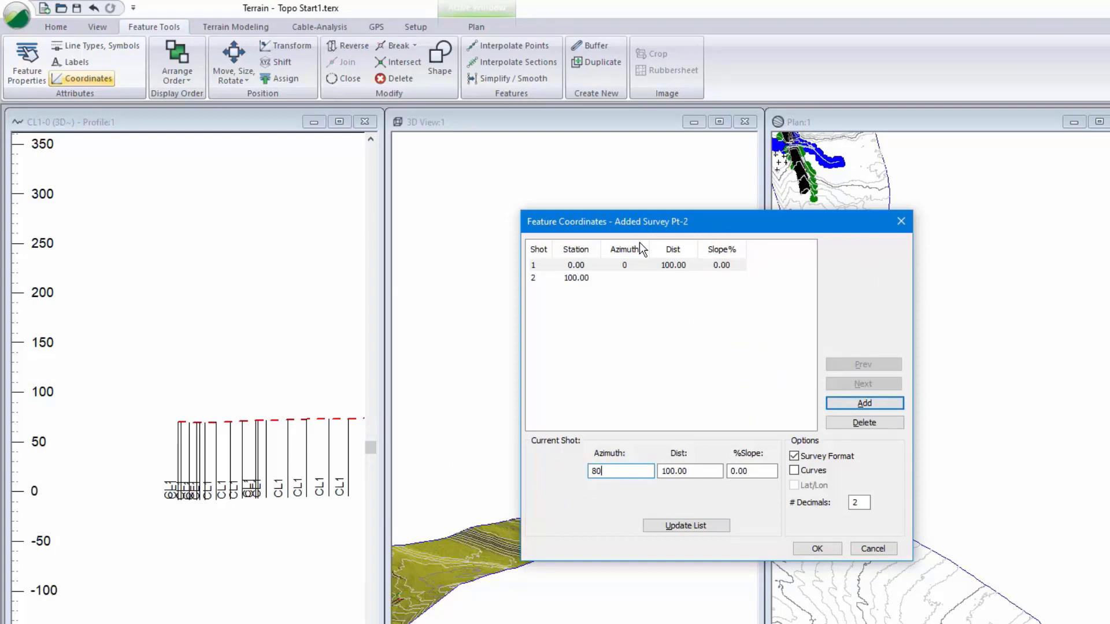
{"action": "left_click_drag", "start_coordinate": [712, 223], "coordinate": [408, 223]}
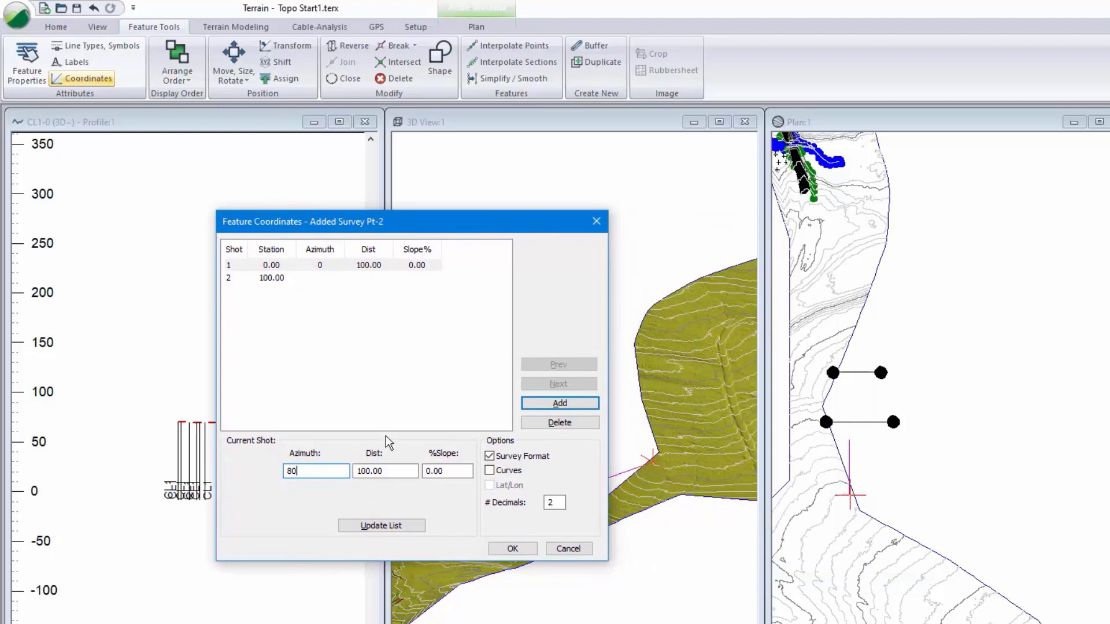
{"action": "key", "text": "Tab"}
{"action": "type", "text": "65"}
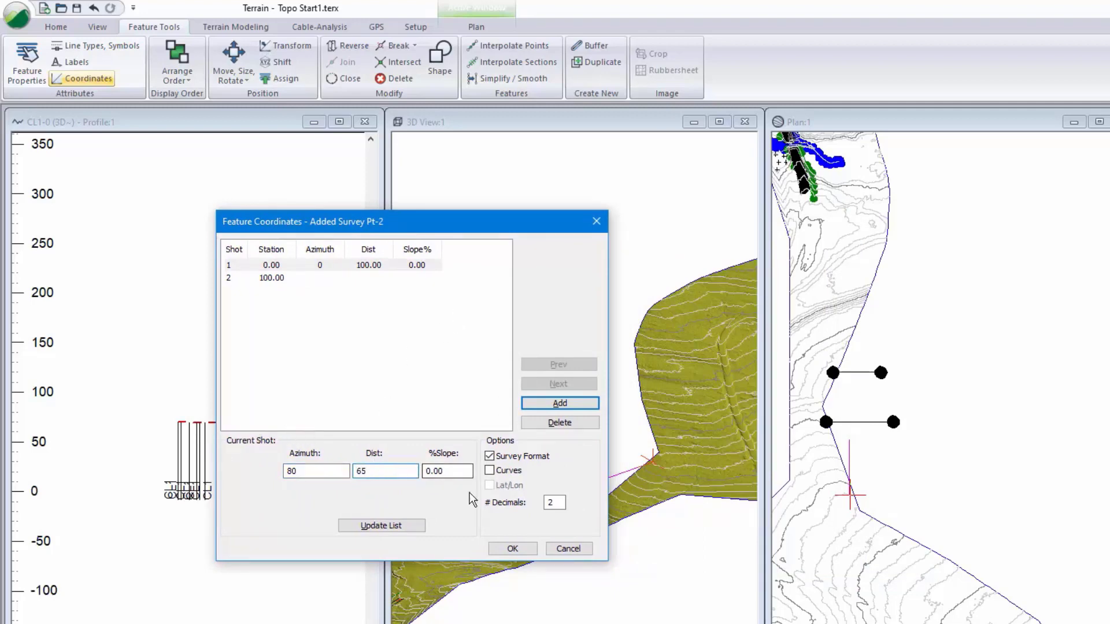
{"action": "key", "text": "Tab"}
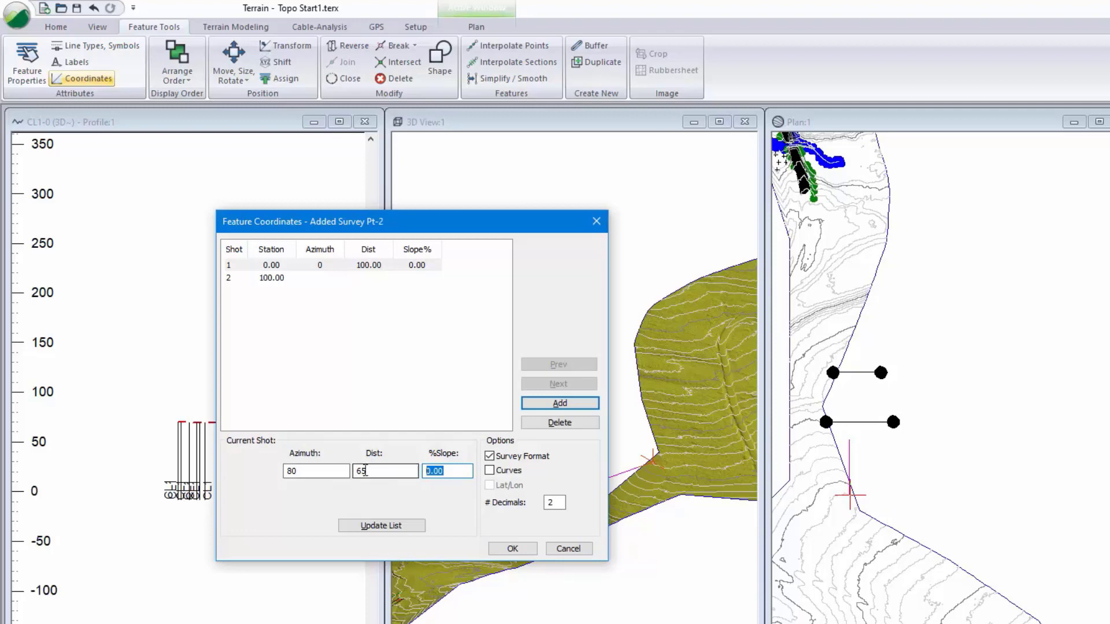
{"action": "key", "text": "shift+Tab"}
{"action": "type", "text": "30"}
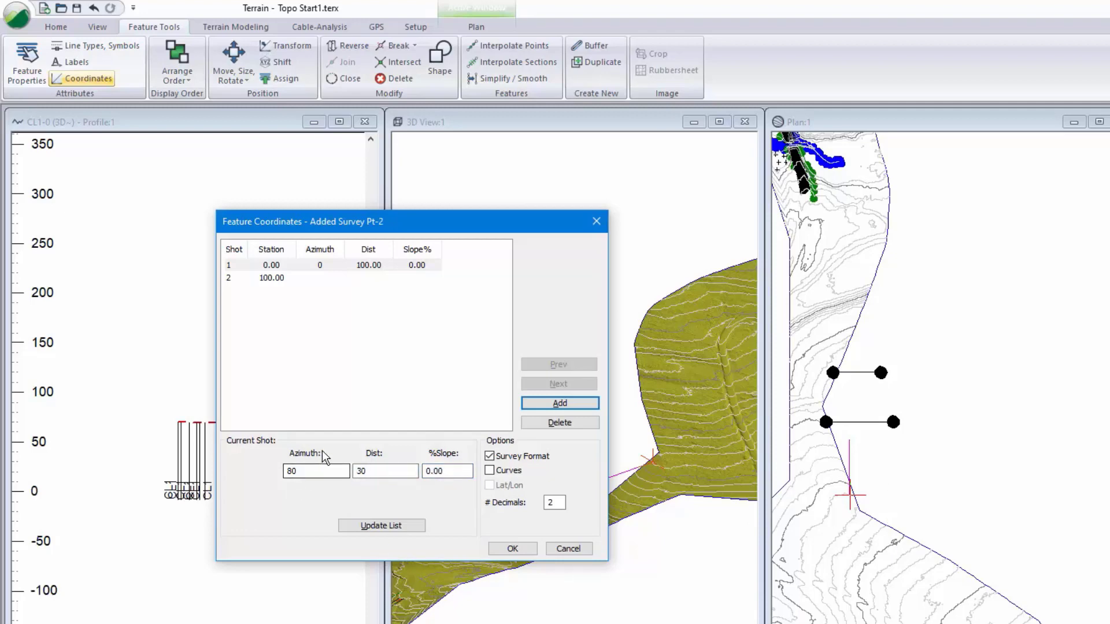
{"action": "key", "text": "Tab"}
{"action": "type", "text": "-1"}
{"action": "left_click", "coordinate": [394, 526]}
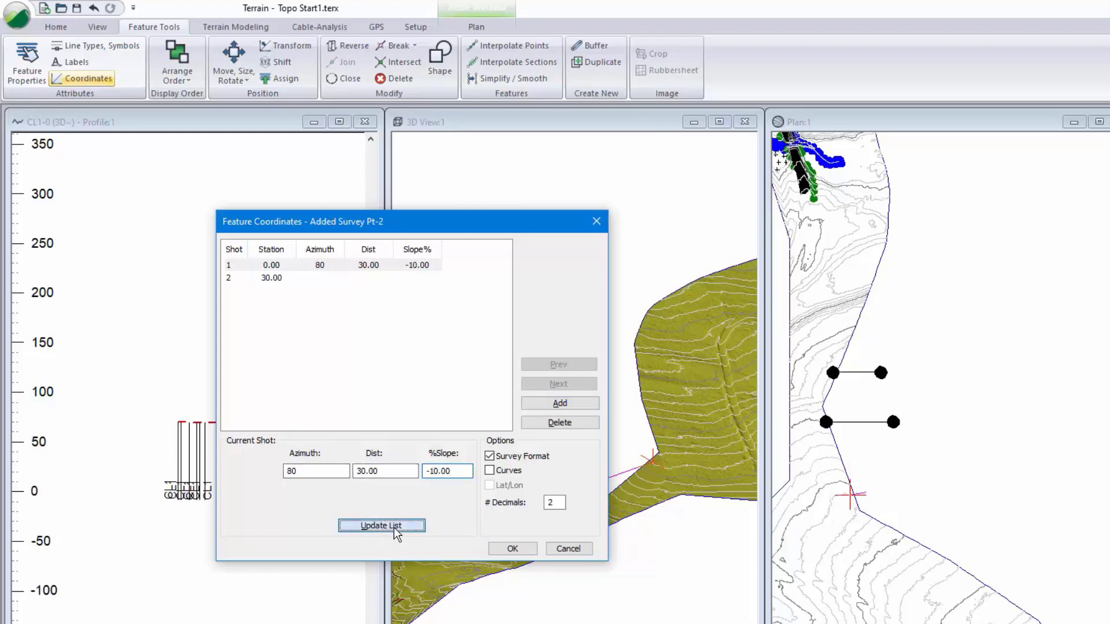
Step: Add a second survey shot to the third Added Survey Pt feature with azimuth 90, distance 100 and slope 5%
{"action": "left_click", "coordinate": [560, 404]}
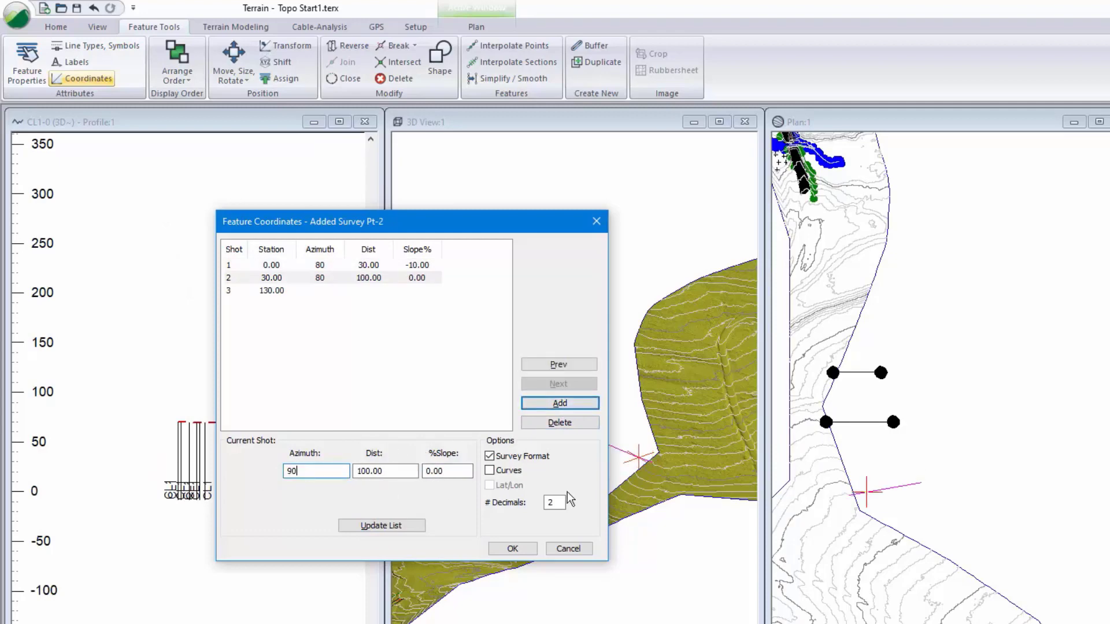
{"action": "left_click_drag", "start_coordinate": [385, 472], "coordinate": [347, 477]}
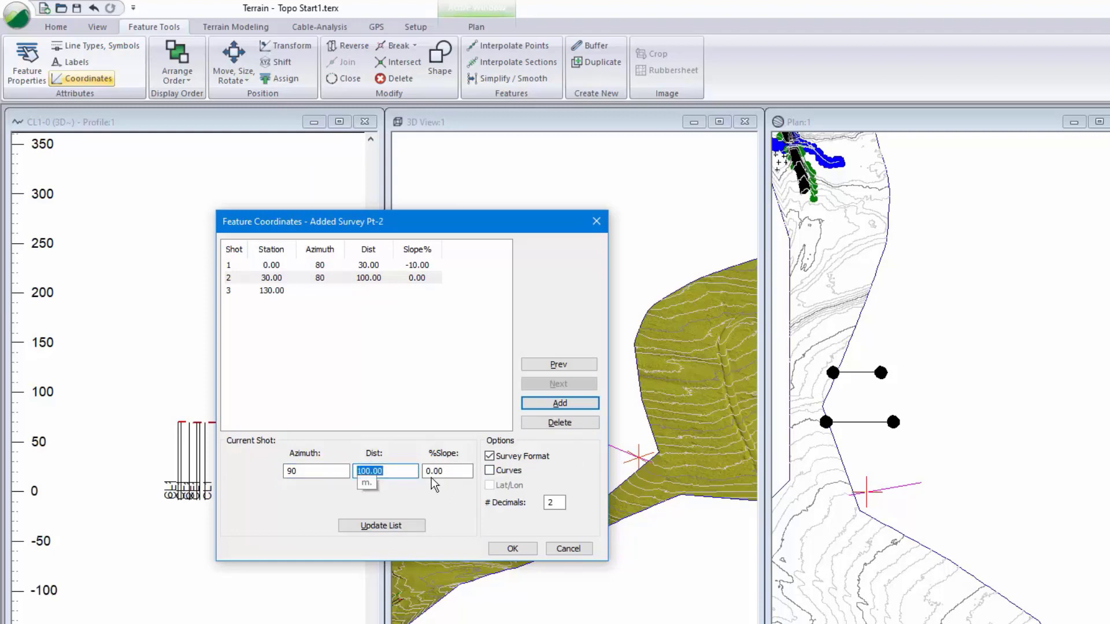
{"action": "key", "text": "Tab"}
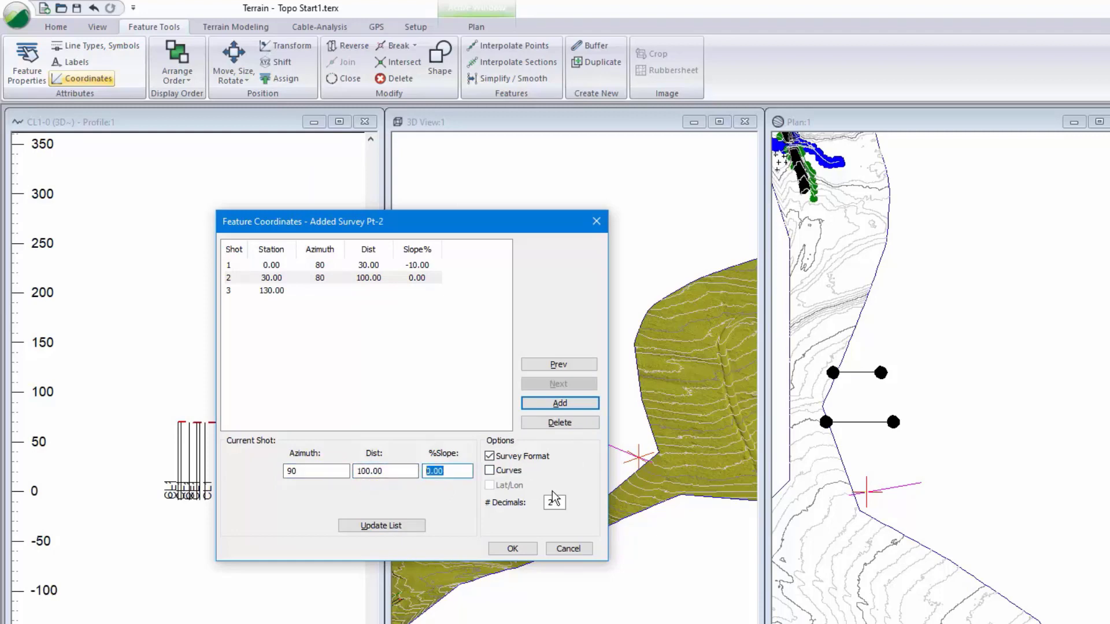
{"action": "type", "text": "5"}
{"action": "left_click", "coordinate": [399, 523]}
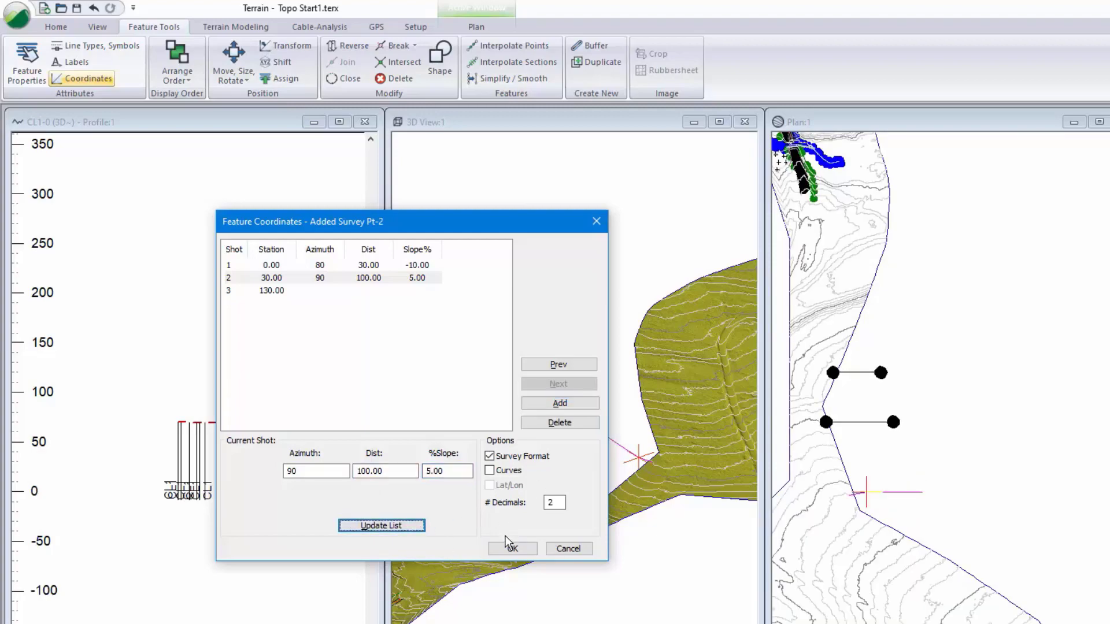
{"action": "left_click", "coordinate": [509, 546]}
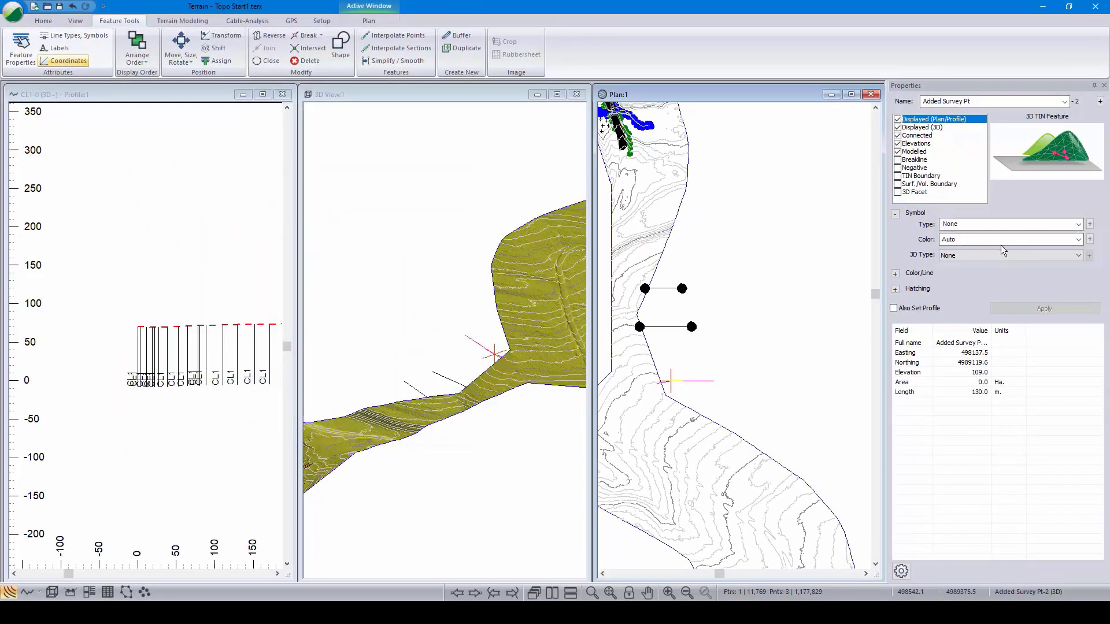
Step: Apply a Circle Filled (Large) symbol with the Sphere 3D type to the third Added Survey Pt feature and deselect it
{"action": "left_click", "coordinate": [1078, 225]}
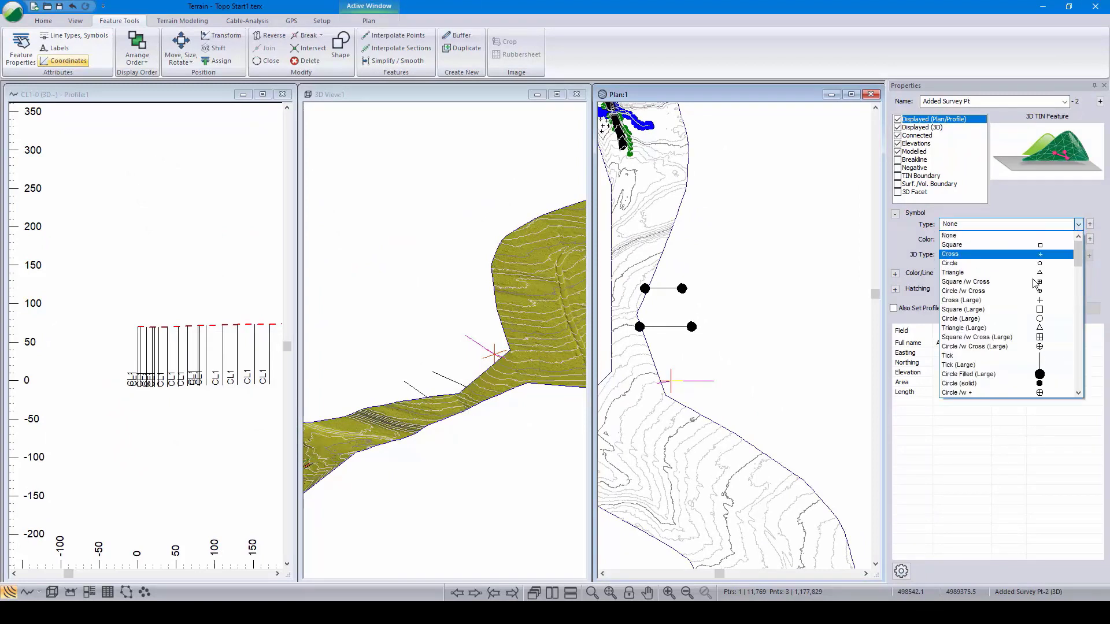
{"action": "left_click", "coordinate": [983, 374]}
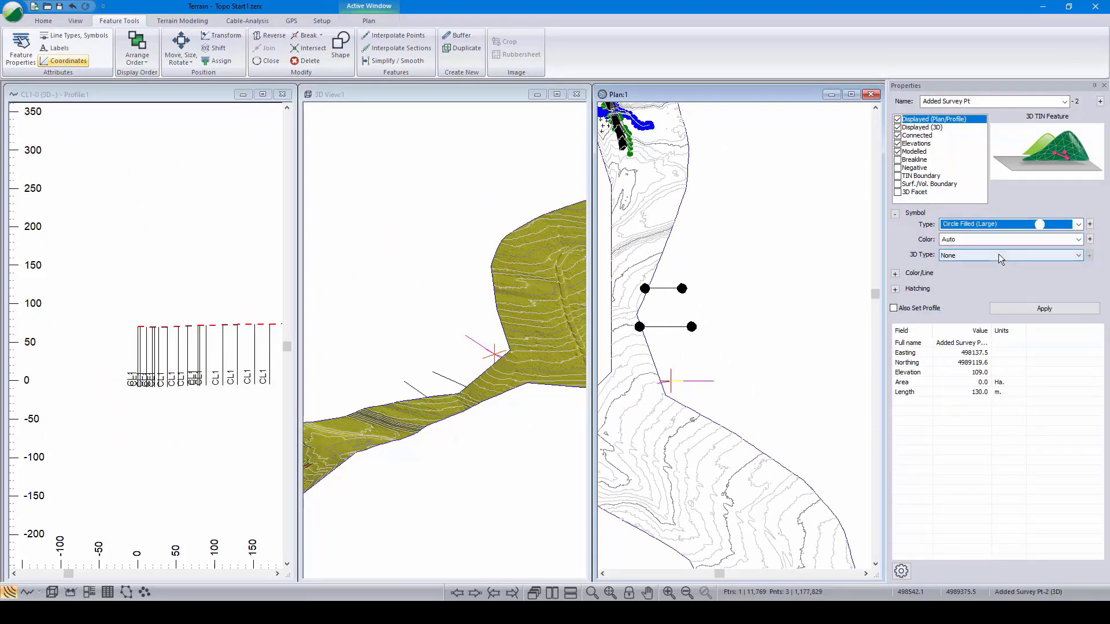
{"action": "left_click", "coordinate": [999, 256]}
{"action": "left_click", "coordinate": [986, 295]}
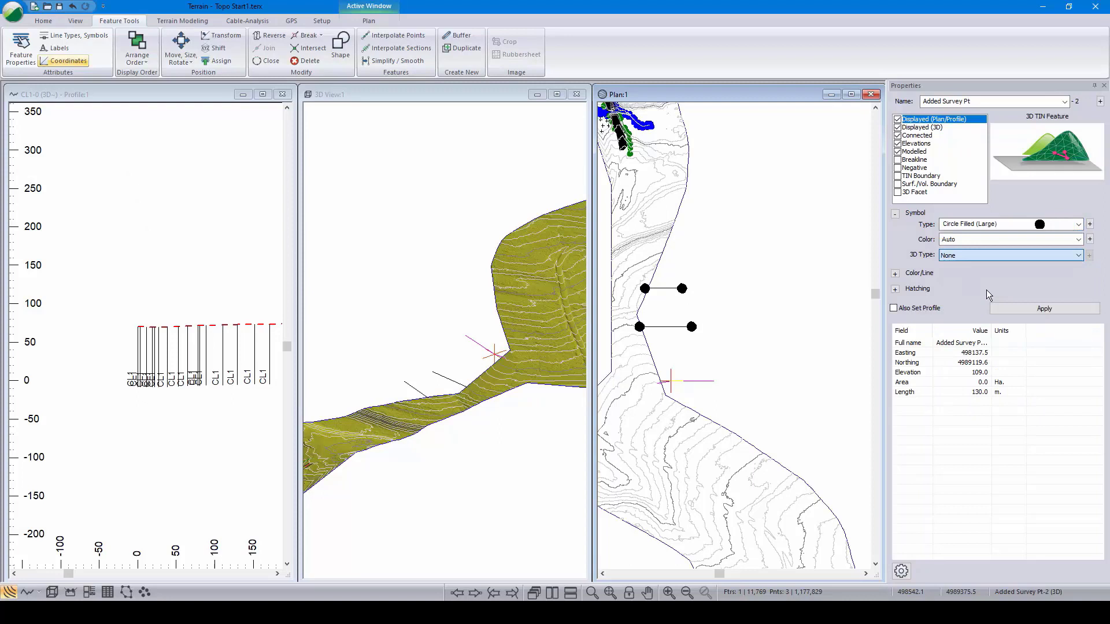
{"action": "left_click", "coordinate": [1032, 309]}
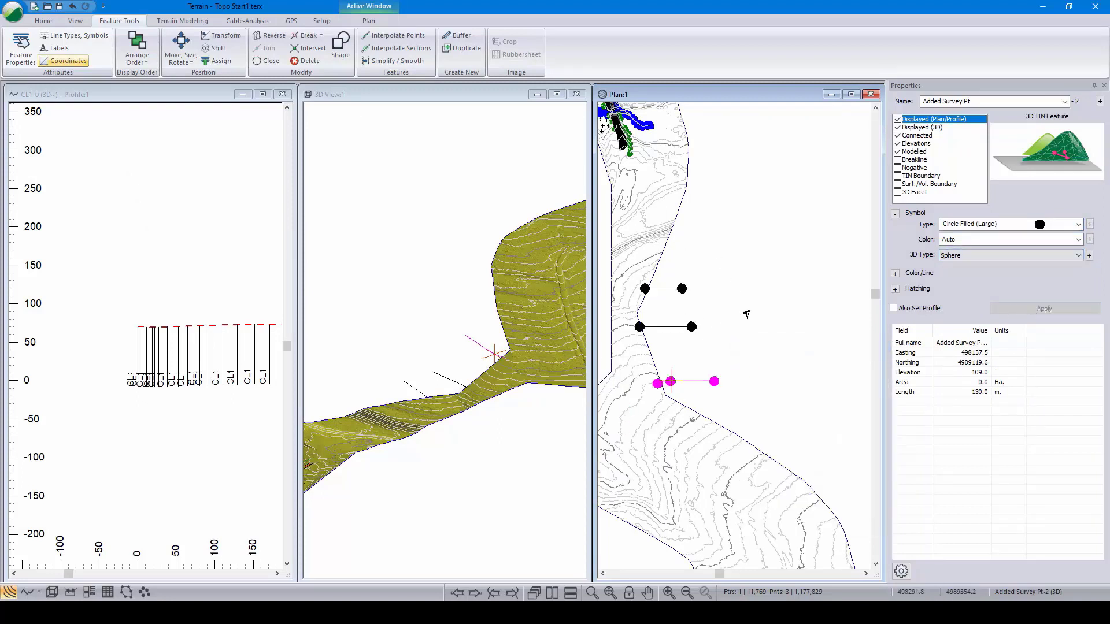
{"action": "left_click", "coordinate": [757, 322]}
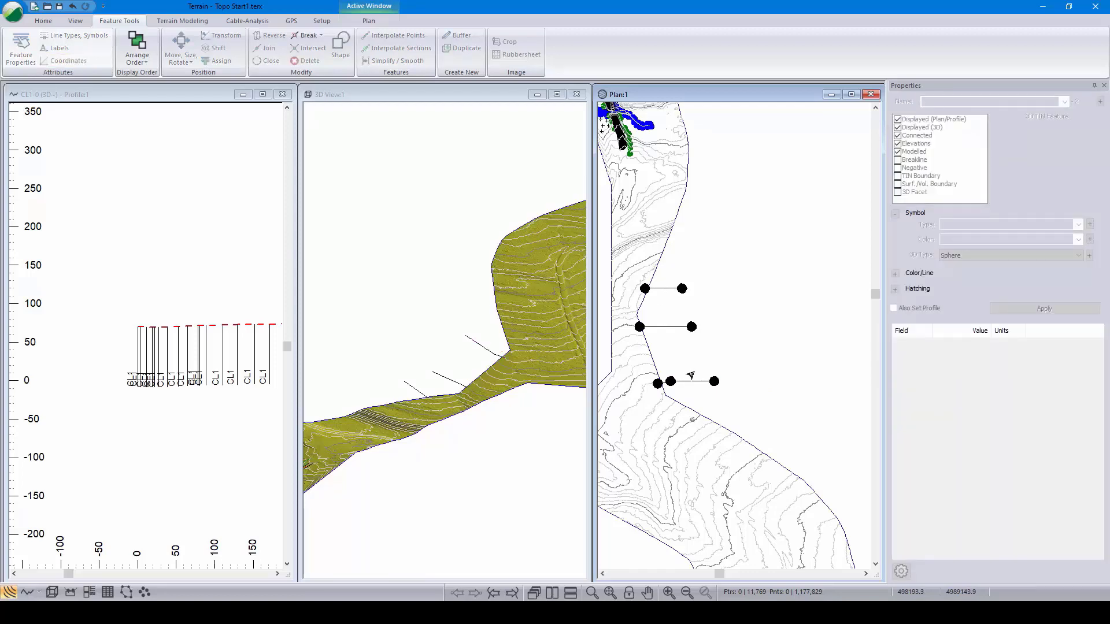
{"action": "left_click_drag", "start_coordinate": [484, 419], "coordinate": [514, 410]}
{"action": "left_click", "coordinate": [45, 22]}
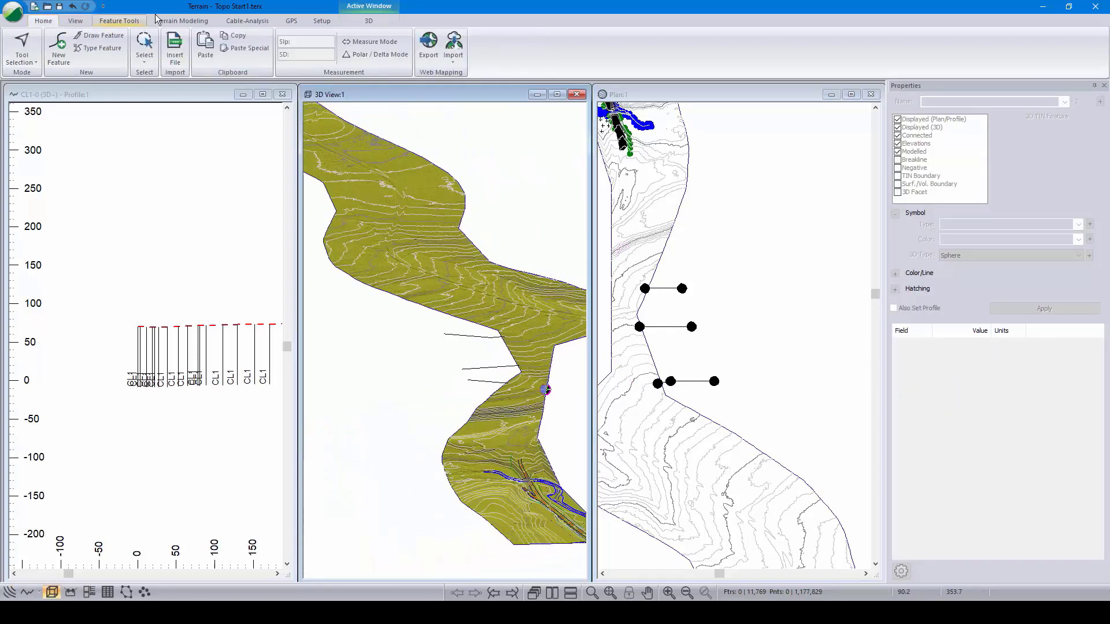
{"action": "left_click", "coordinate": [166, 22]}
{"action": "left_click", "coordinate": [19, 43]}
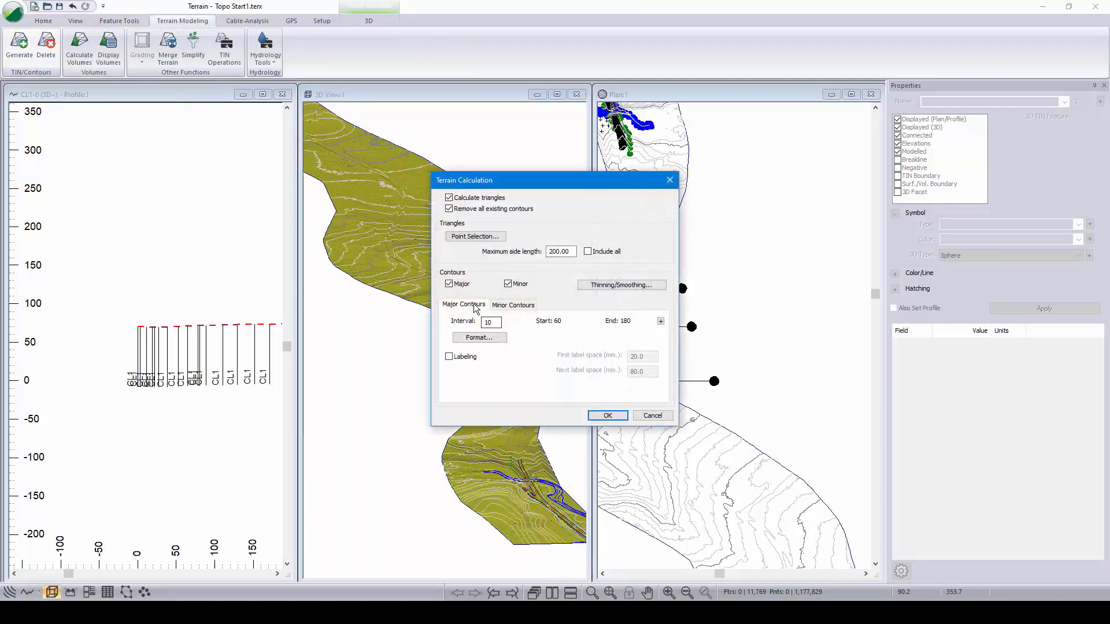
{"action": "double_click", "coordinate": [574, 253]}
{"action": "key", "text": "Return"}
Step: Measure the distance from the outer end of the third survey feature to the TIN boundary southeast of it
{"action": "right_click", "coordinate": [750, 375]}
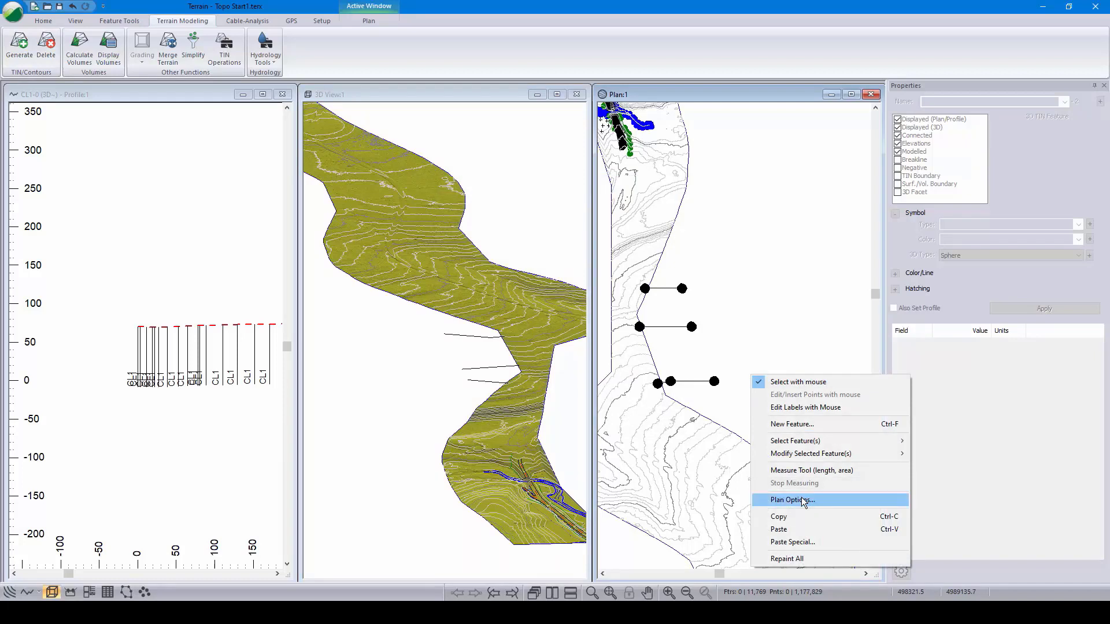
{"action": "left_click", "coordinate": [811, 470]}
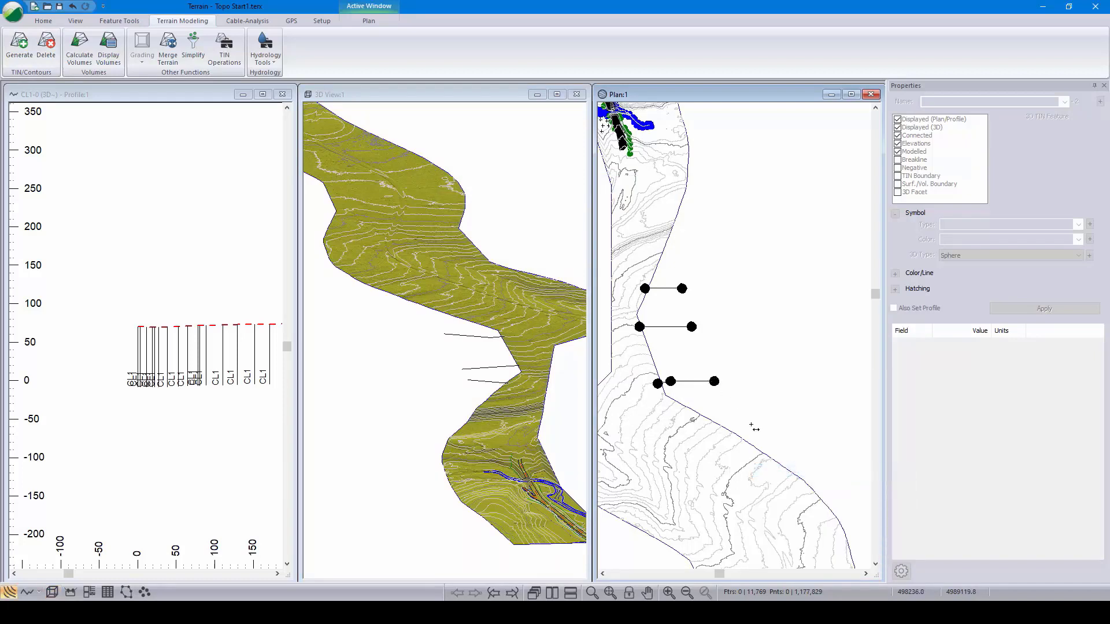
{"action": "left_click", "coordinate": [714, 381]}
{"action": "mouse_move", "coordinate": [764, 453]}
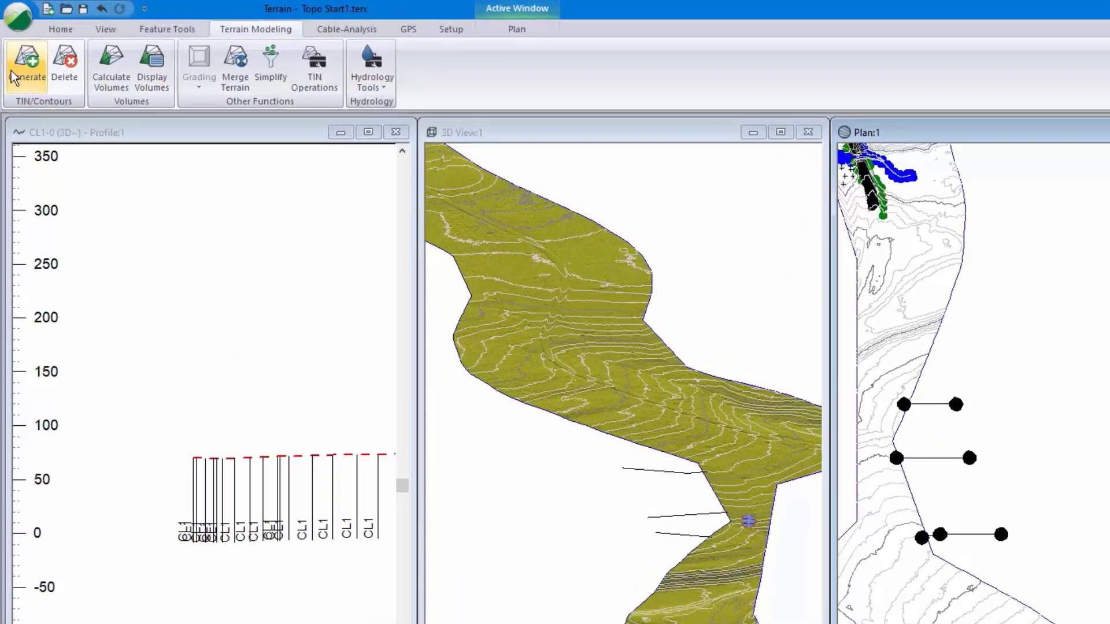
Step: Regenerate the TIN and contours with a maximum triangle side length of 250
{"action": "left_click", "coordinate": [19, 43]}
{"action": "left_click_drag", "start_coordinate": [1093, 483], "coordinate": [1064, 490]}
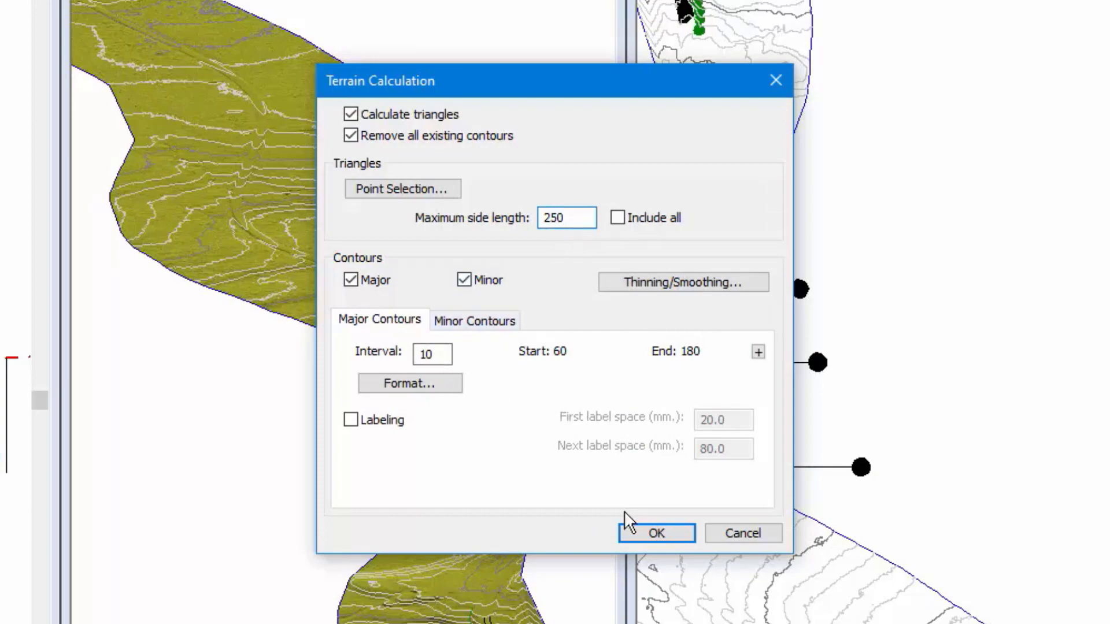
{"action": "left_click", "coordinate": [629, 527]}
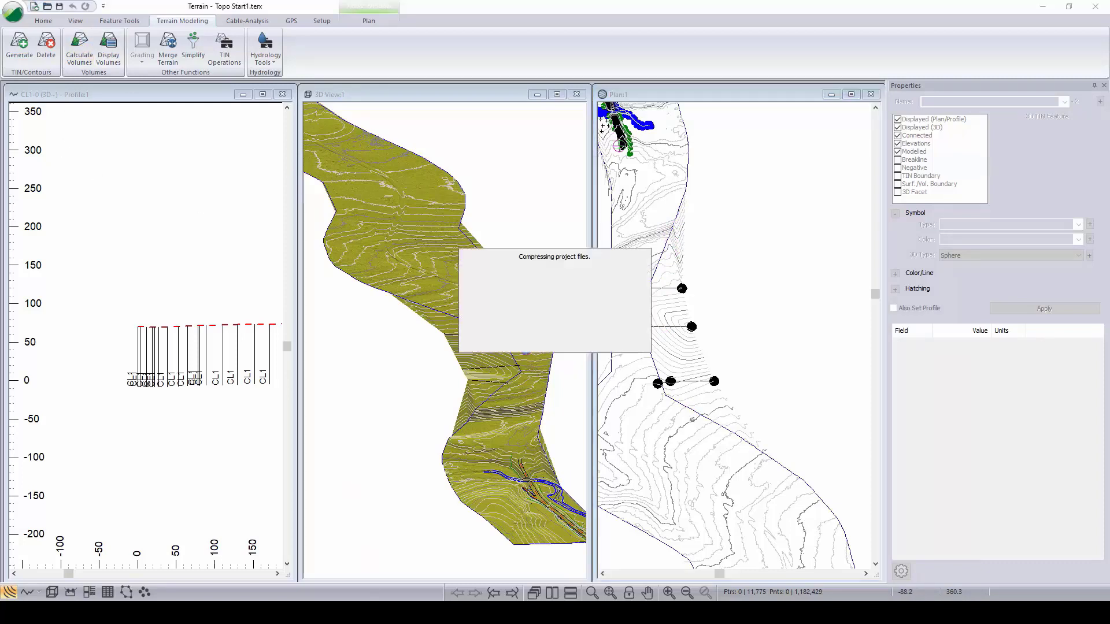
Step: Switch to the Realignment - Extending Surface design in Location, load the modified external files and inspect the extended surface in 3D
{"action": "left_click", "coordinate": [297, 563]}
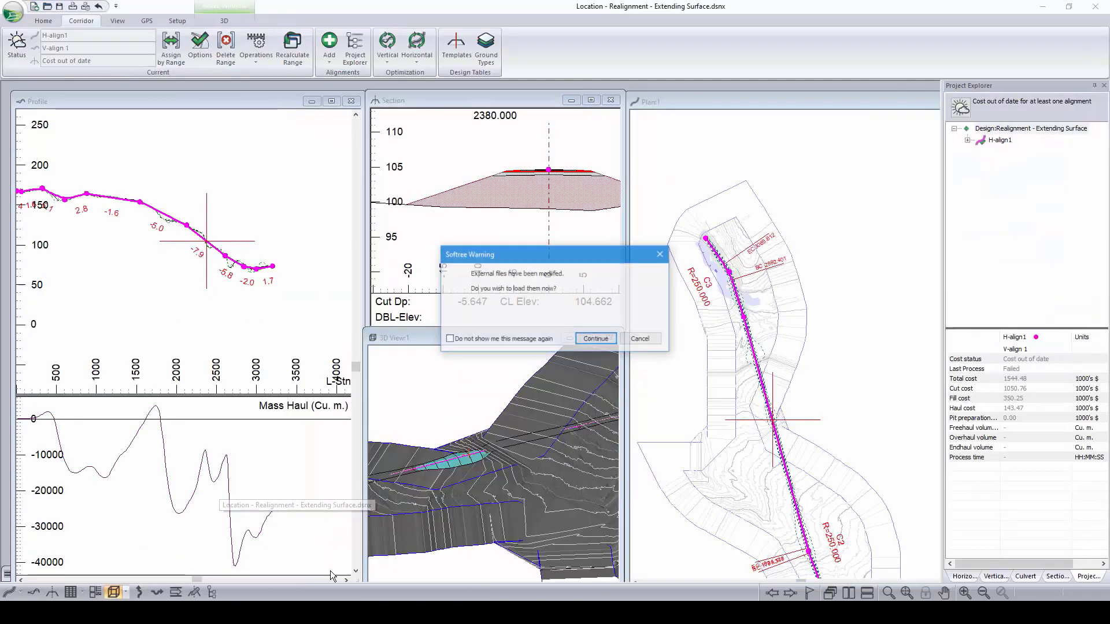
{"action": "left_click", "coordinate": [598, 338]}
{"action": "left_click", "coordinate": [597, 339]}
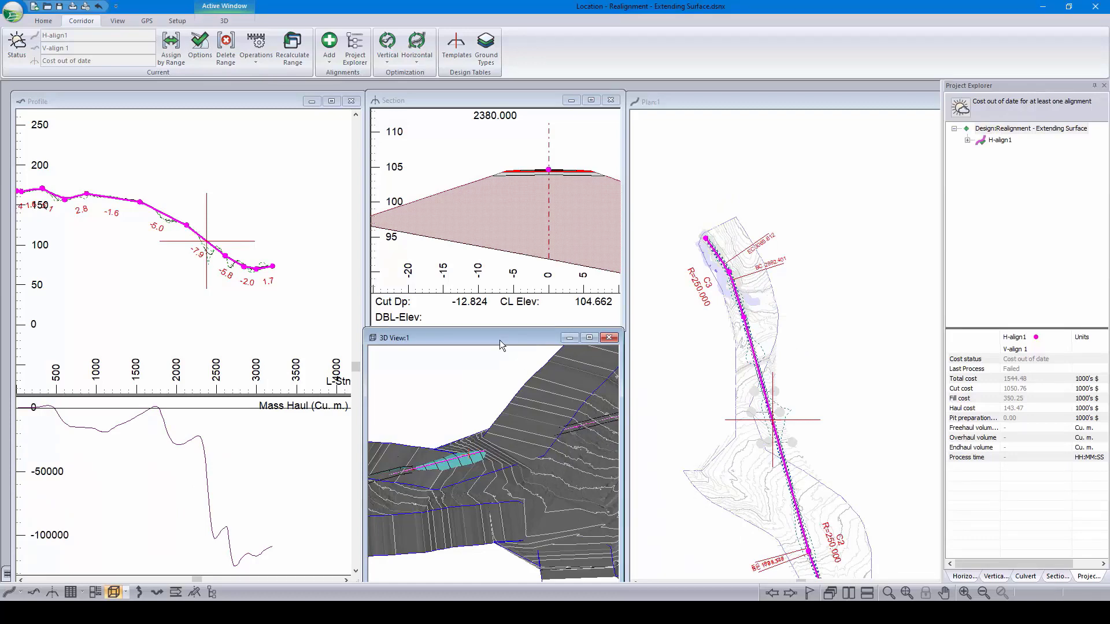
{"action": "key", "text": "Return"}
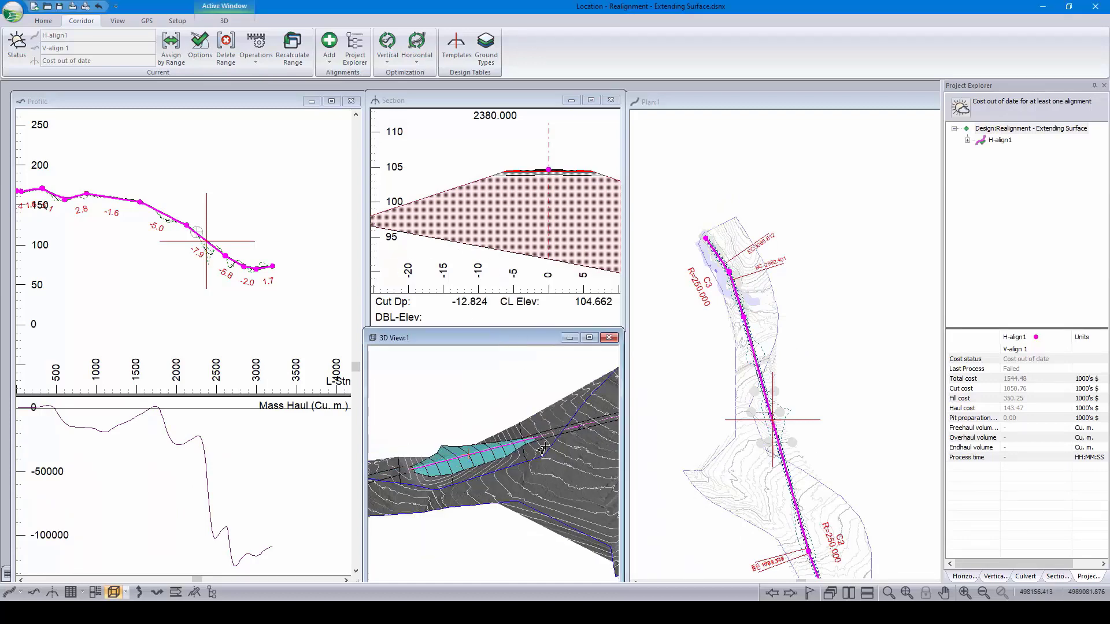
{"action": "left_click_drag", "start_coordinate": [545, 466], "coordinate": [497, 442]}
{"action": "mouse_move", "coordinate": [497, 443]}
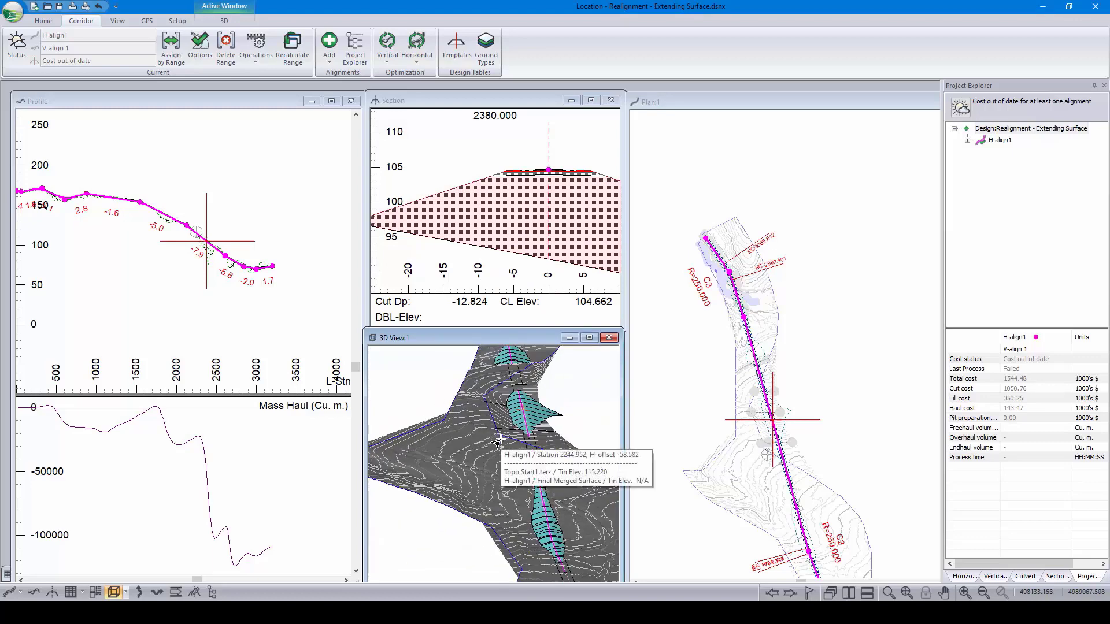